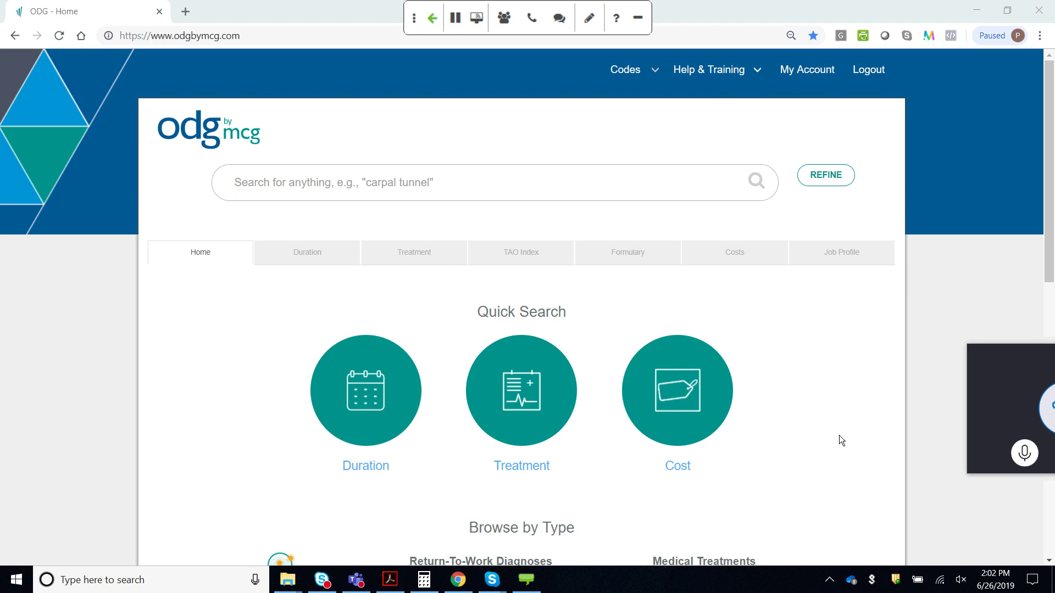
Look over the home page, then open the header's Codes dropdown to list the searchable code sets
scroll(847, 437, "down", 5)
scroll(847, 437, "up", 5)
scroll(834, 363, "down", 9)
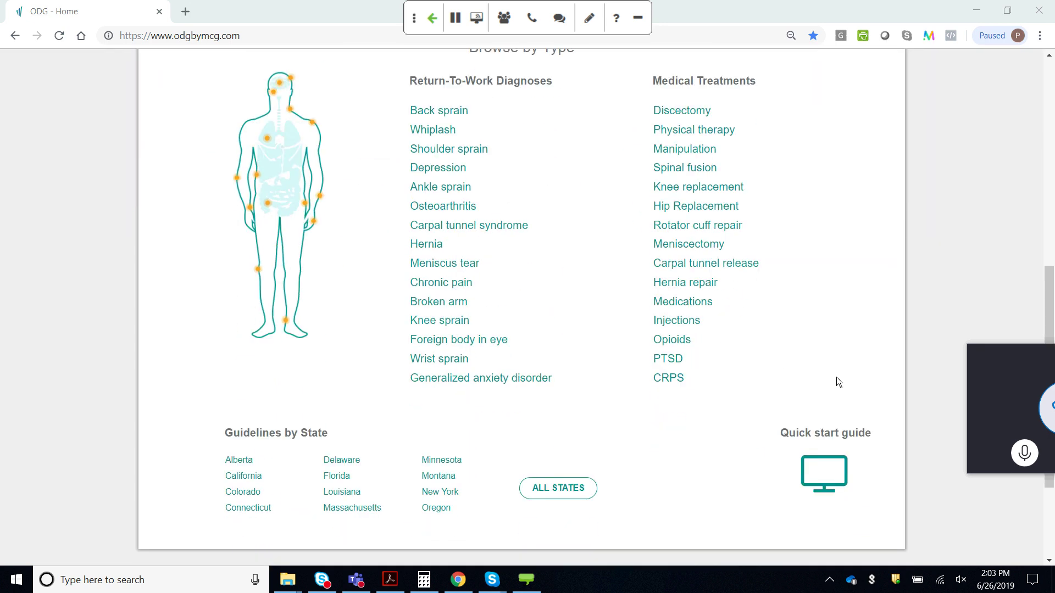
scroll(855, 394, "up", 9)
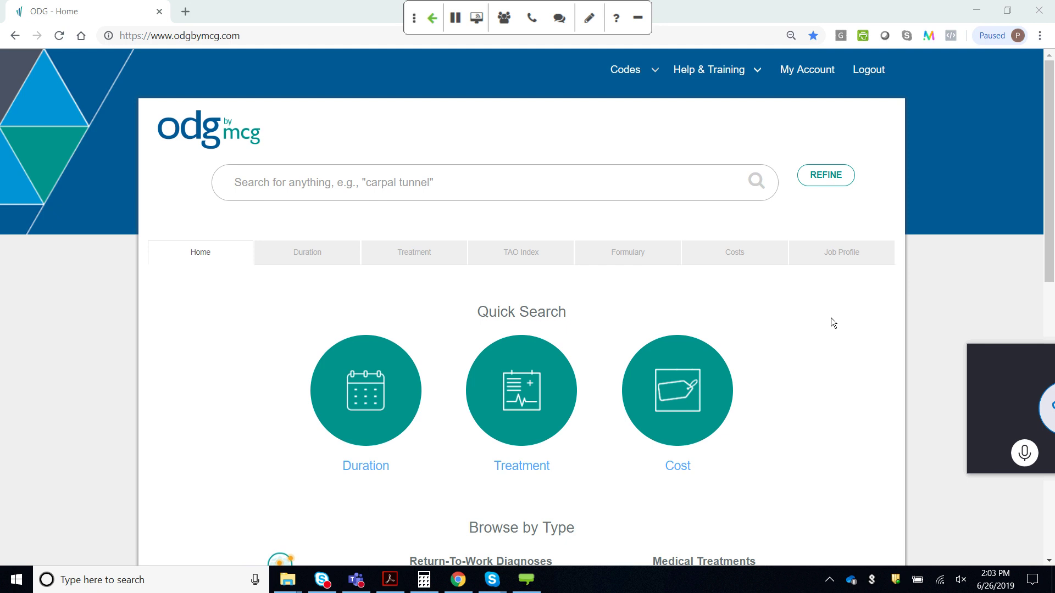
scroll(849, 342, "down", 4)
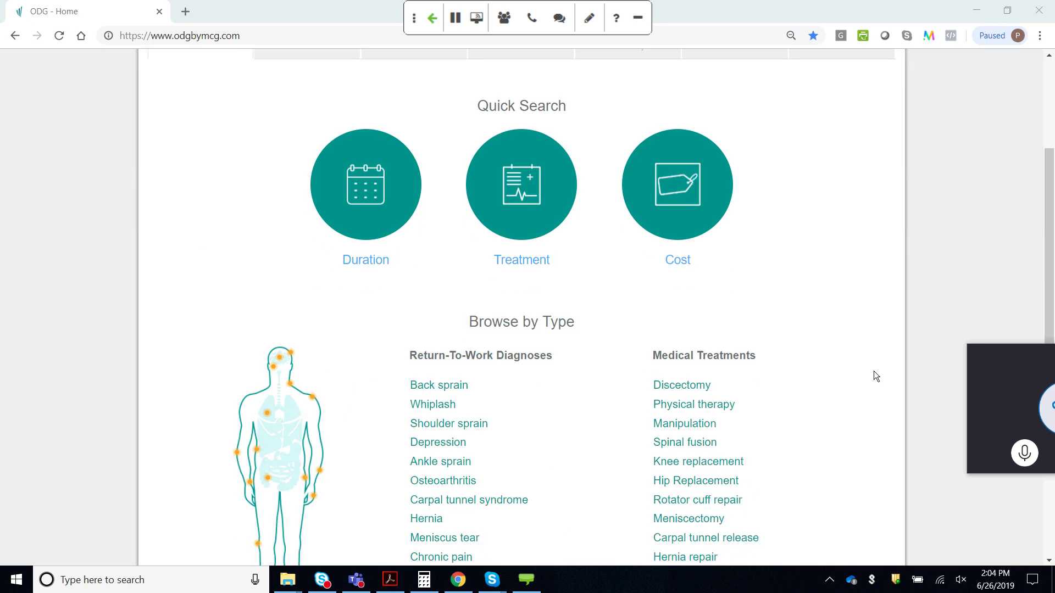
scroll(873, 376, "up", 4)
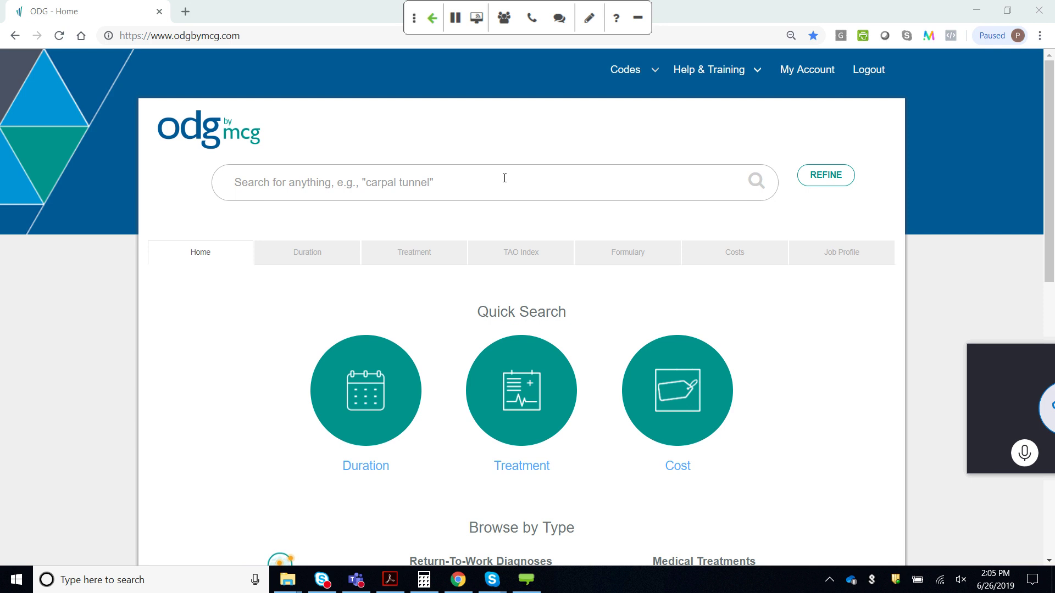
left_click(654, 71)
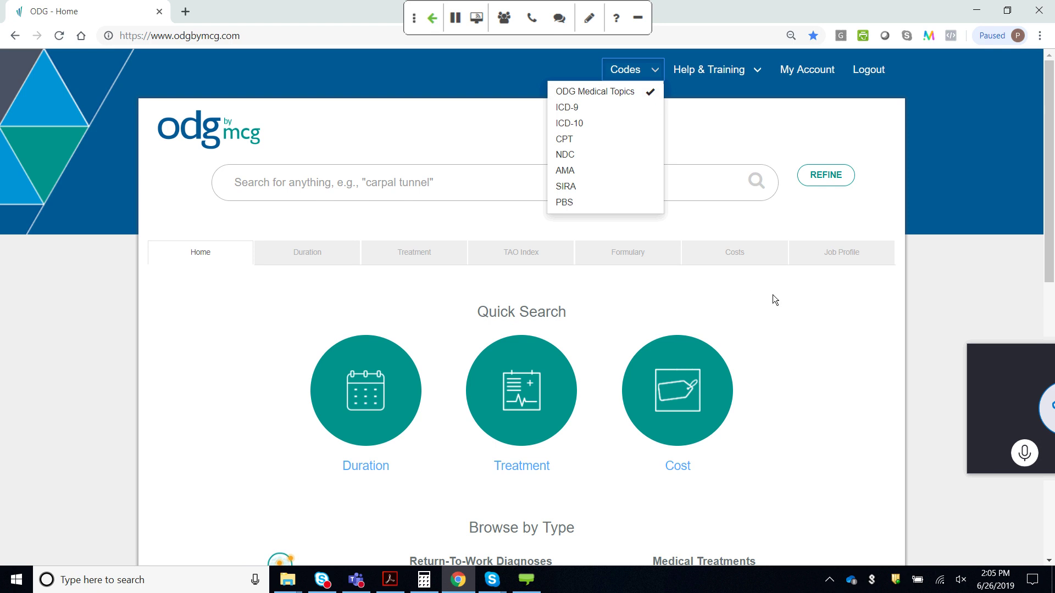
Bring the Browse by Type and Guidelines by State lists into view on the home page
scroll(792, 298, "down", 6)
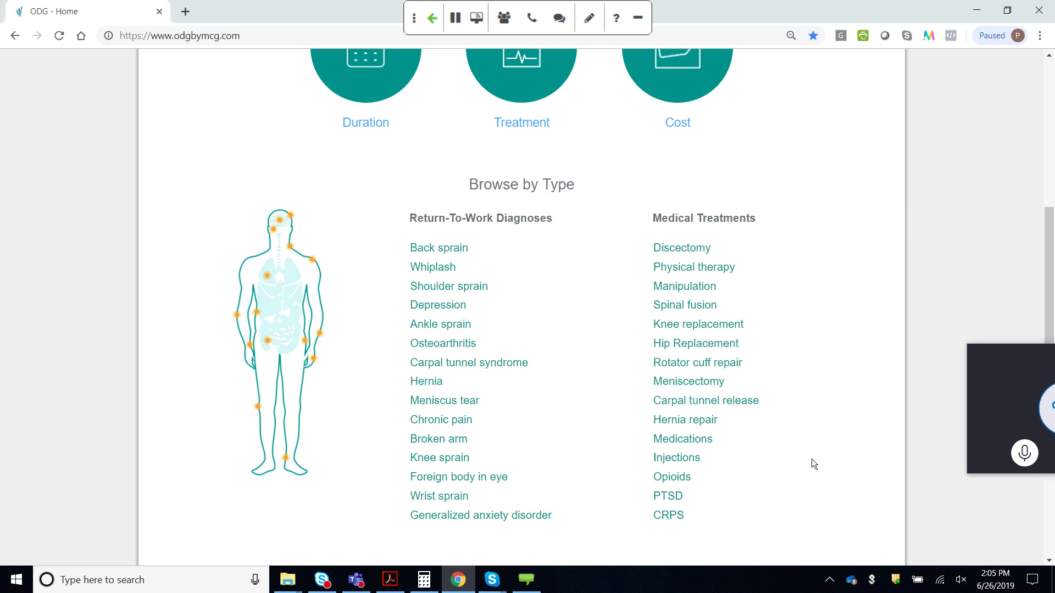
Open Back sprain from Return-To-Work Diagnoses under Browse by Type
scroll(812, 459, "down", 5)
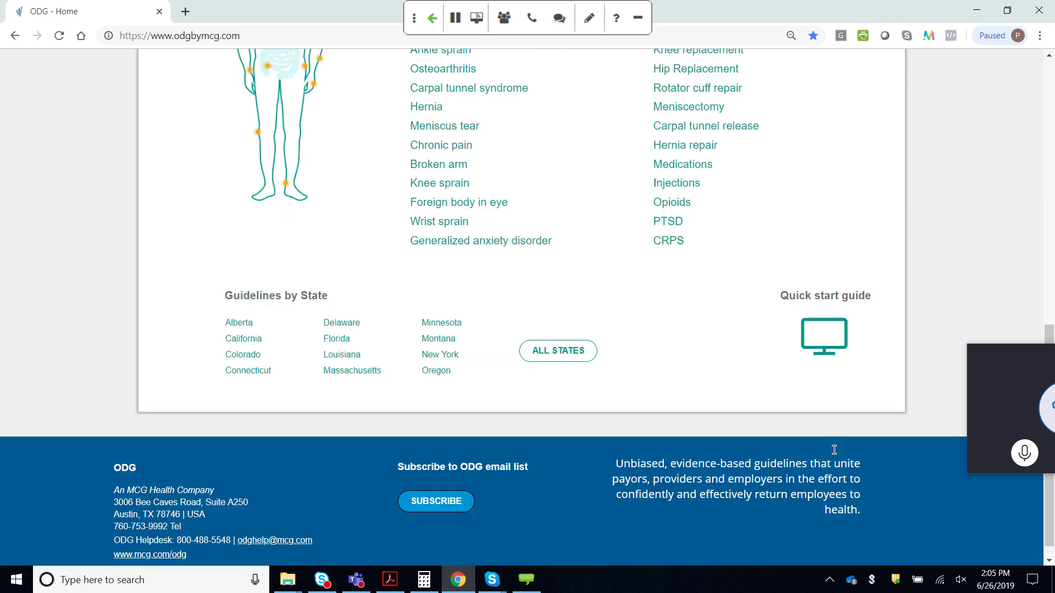
scroll(849, 466, "up", 9)
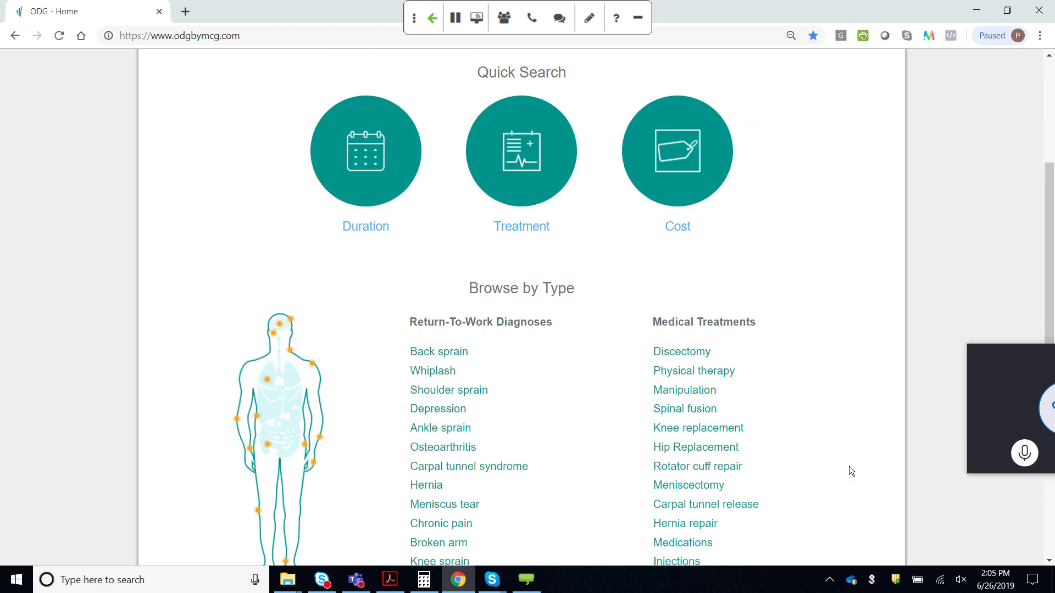
scroll(850, 473, "down", 4)
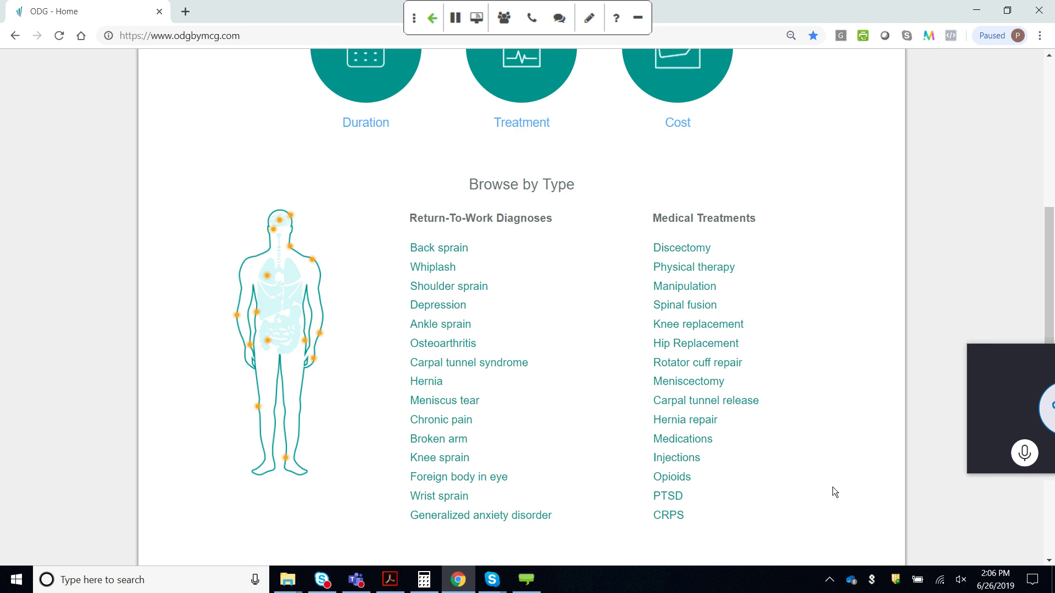
scroll(823, 391, "up", 6)
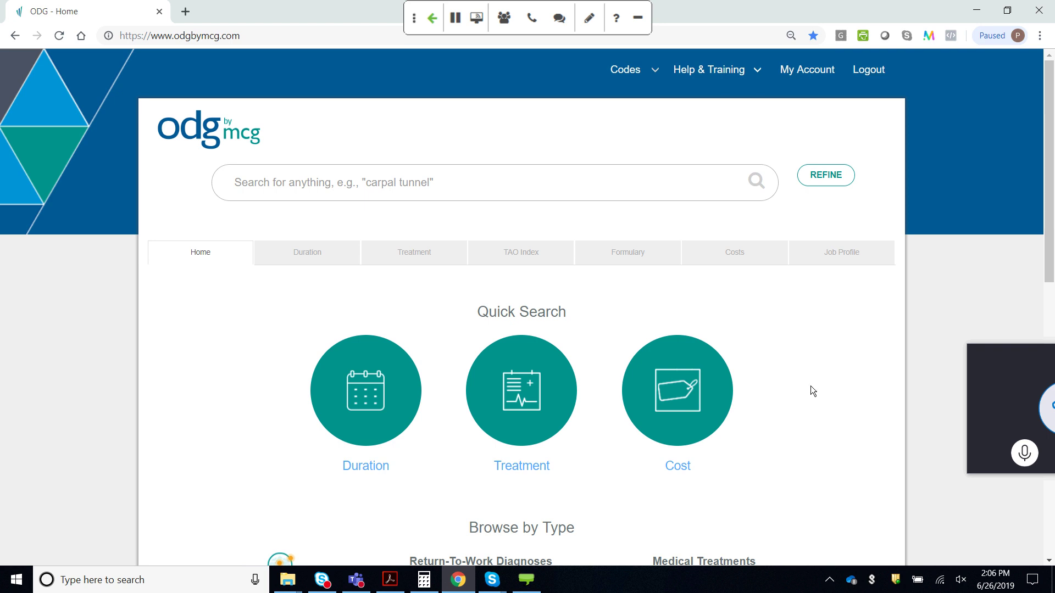
scroll(812, 391, "down", 5)
left_click(446, 317)
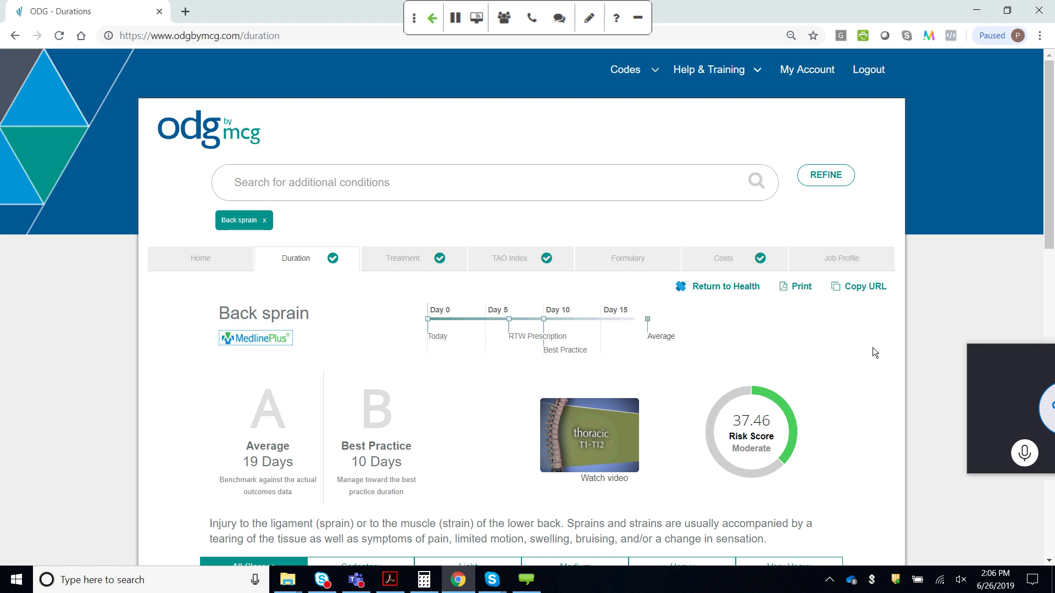
scroll(934, 307, "down", 3)
scroll(1051, 253, "down", 1)
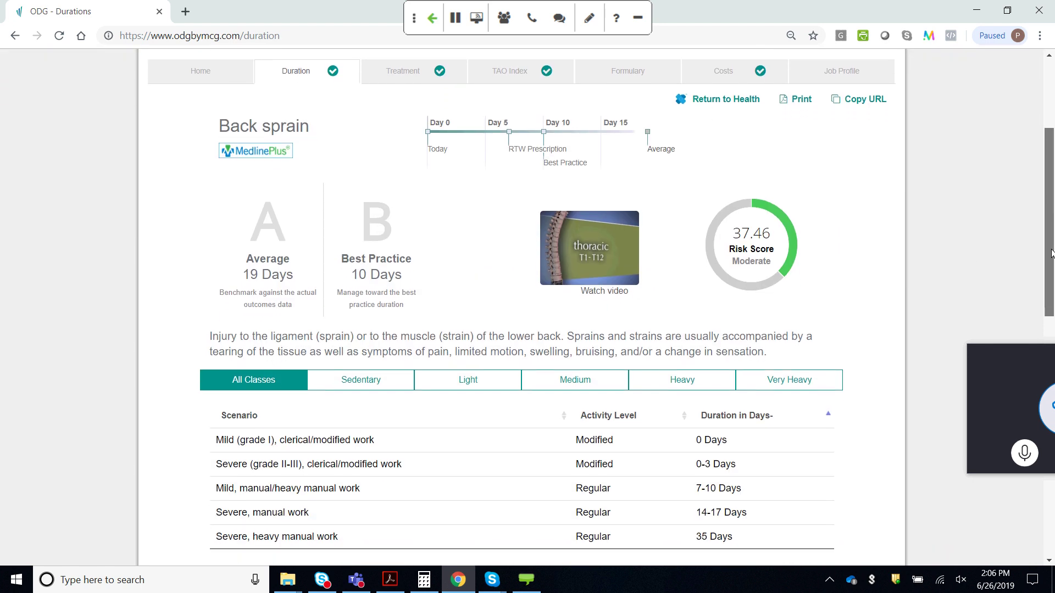
left_click_drag(1051, 253, 1053, 203)
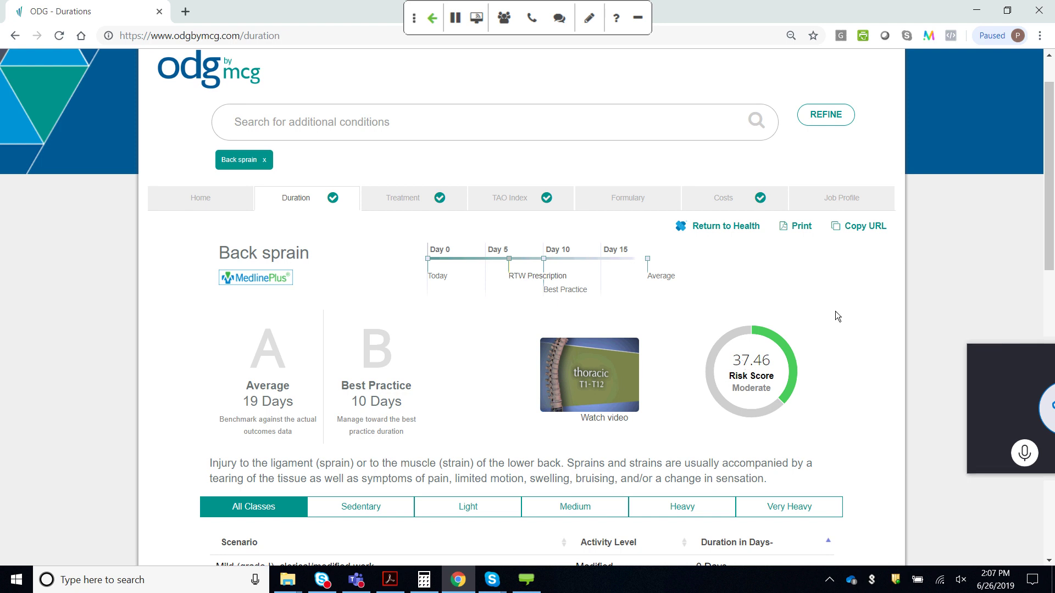
scroll(835, 311, "down", 3)
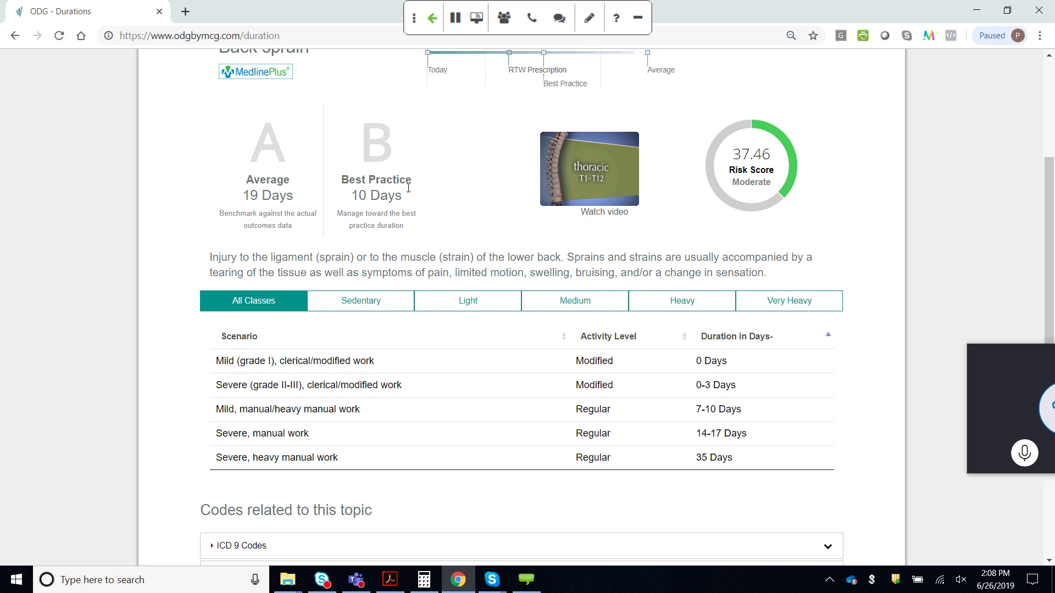
Apply the Mild, manual/heavy manual work scenario, then briefly check the ICD 10 codes and the rest of the page
left_click(393, 408)
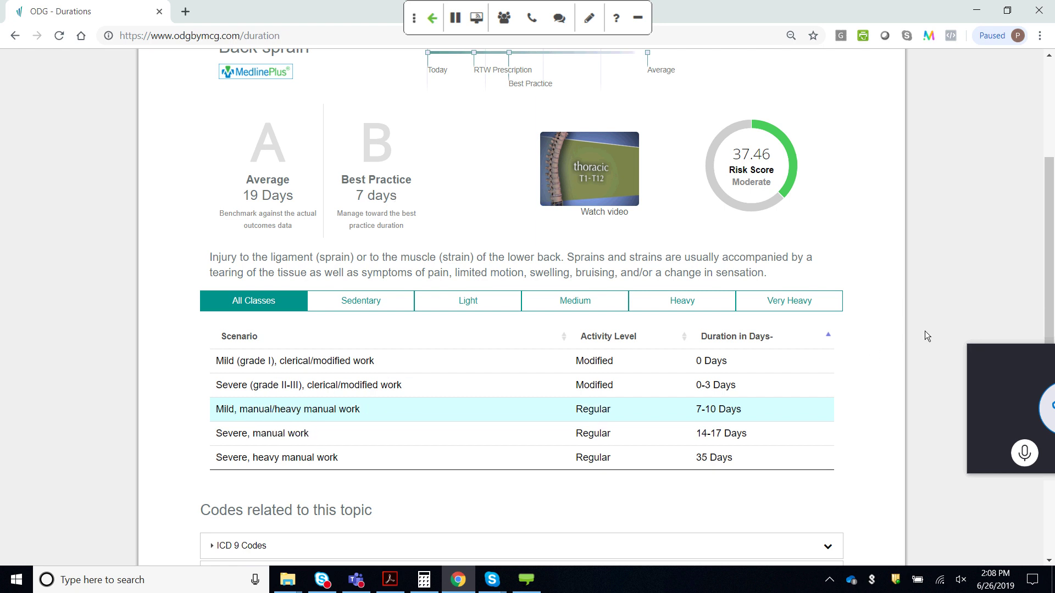
scroll(938, 328, "down", 3)
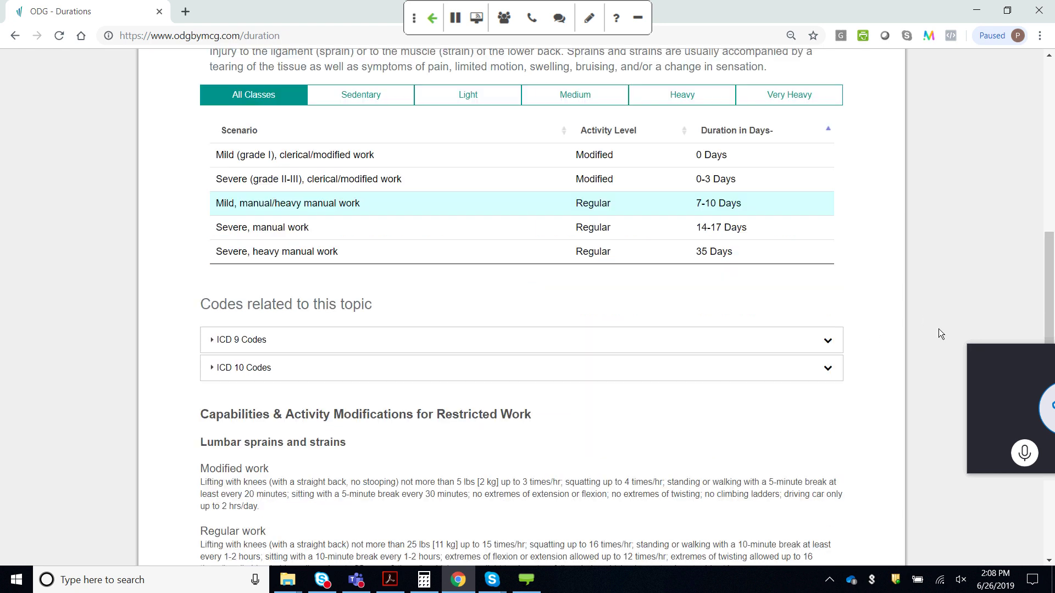
left_click(227, 371)
left_click(227, 371)
scroll(209, 351, "down", 2)
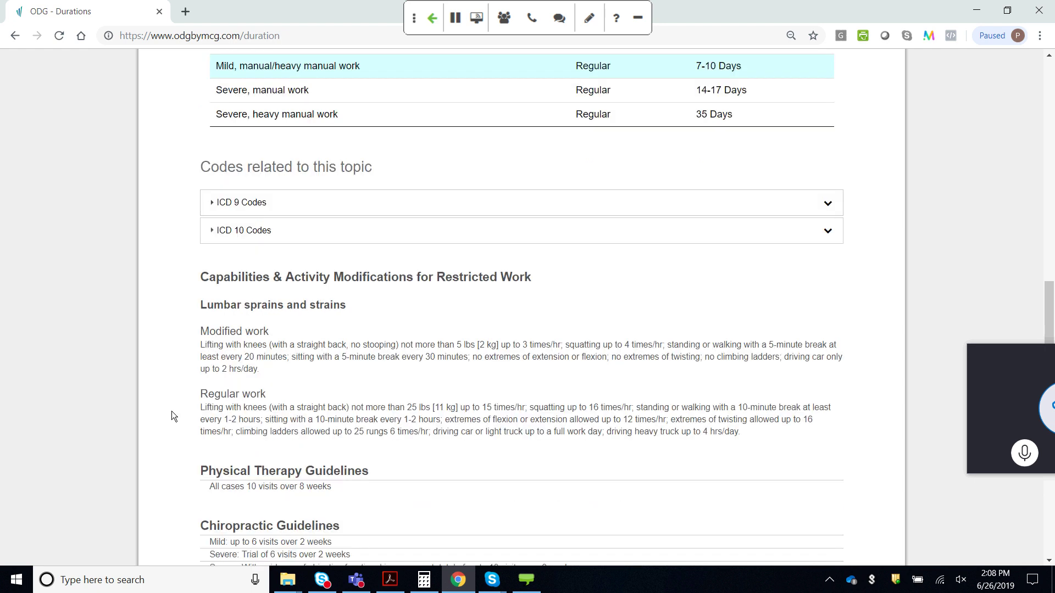
scroll(173, 410, "down", 2)
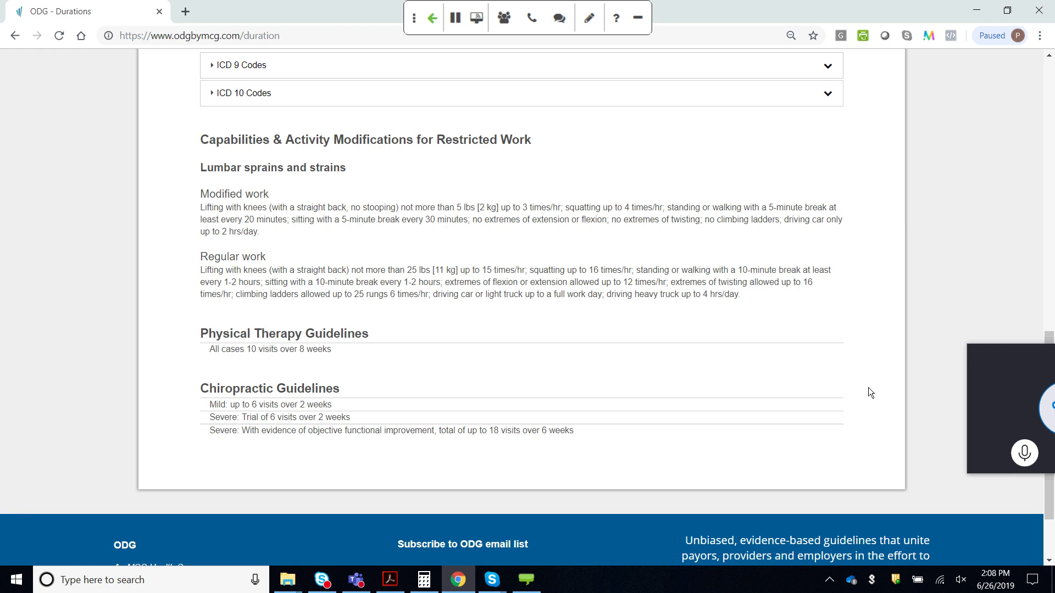
scroll(869, 388, "up", 15)
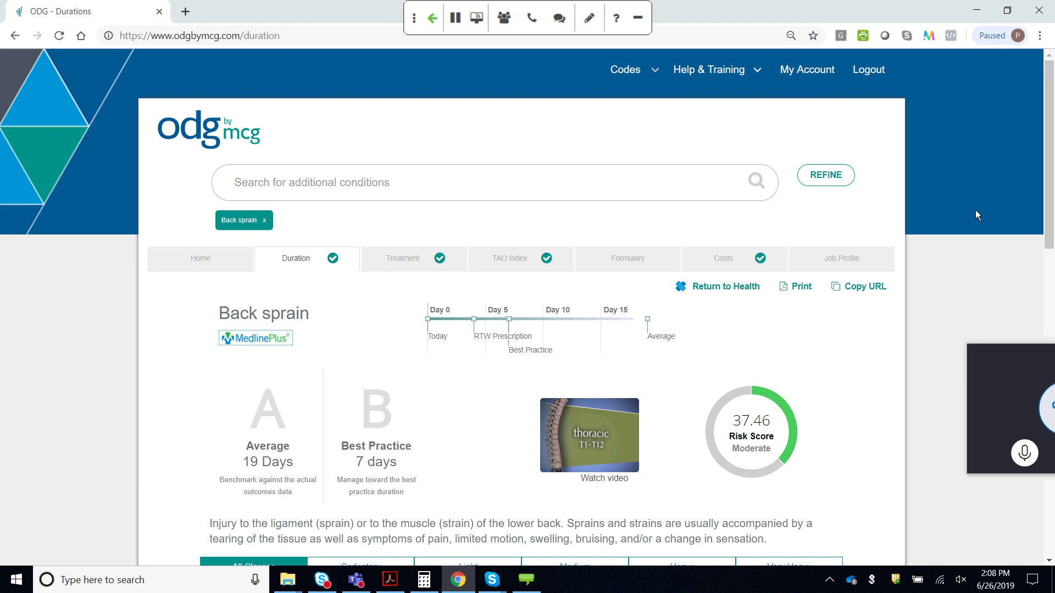
Open the Refine Results panel and look at the Job Title list without choosing a job
left_click(844, 176)
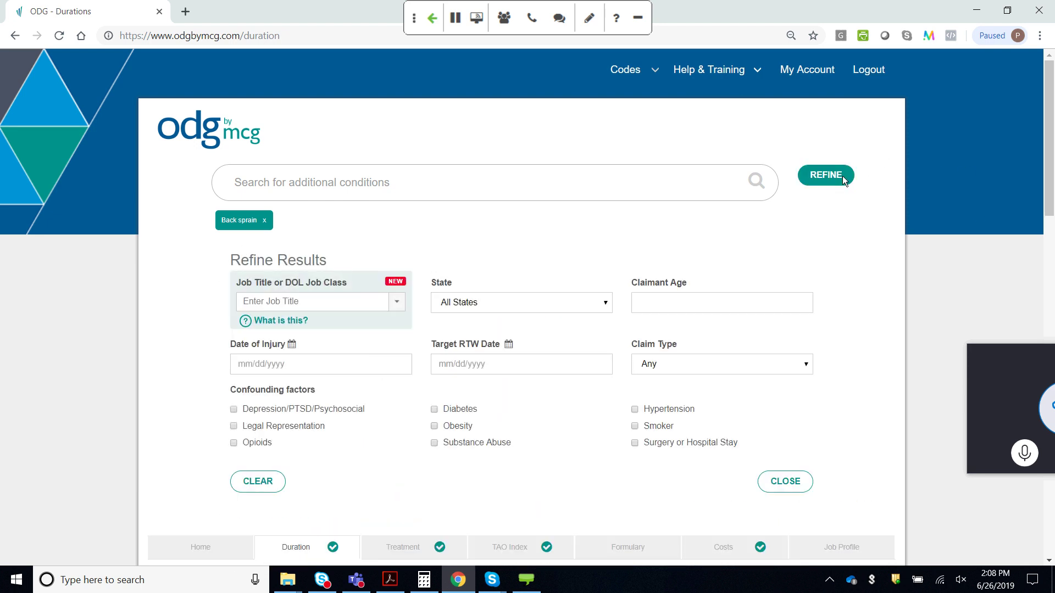
scroll(888, 196, "down", 1)
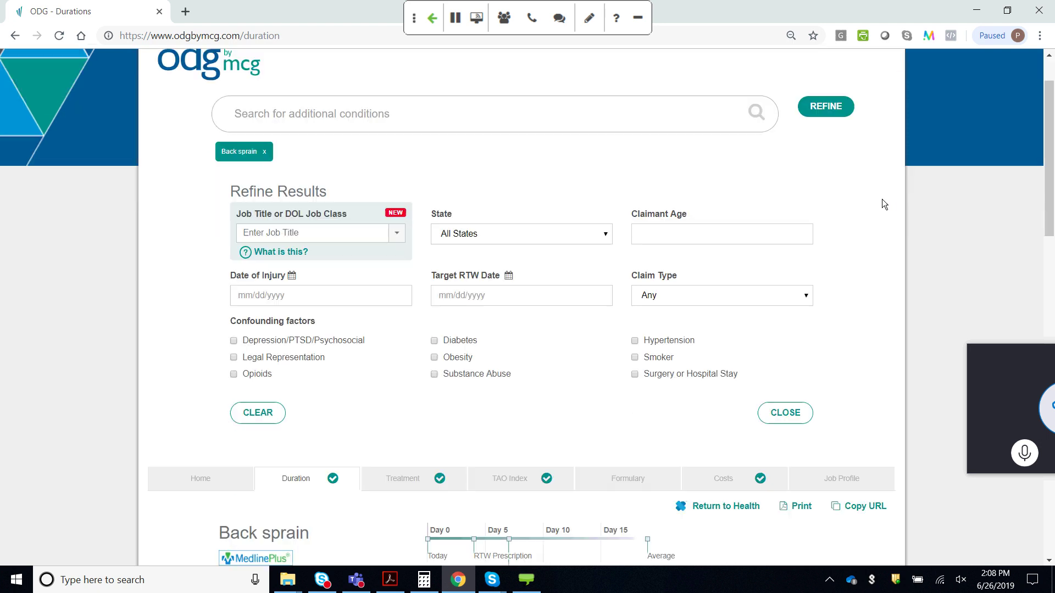
left_click(397, 234)
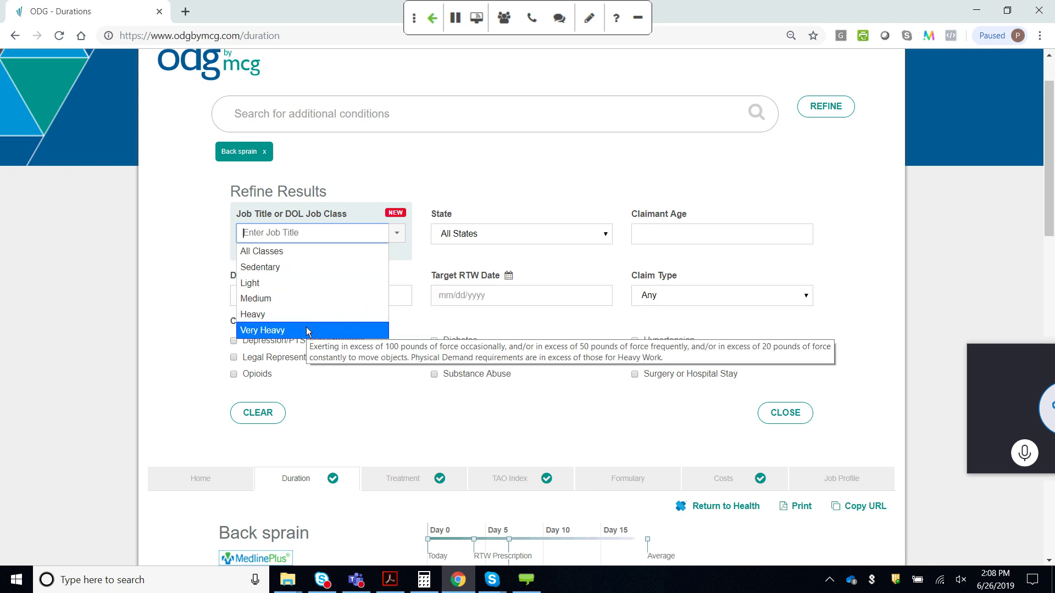
left_click(476, 178)
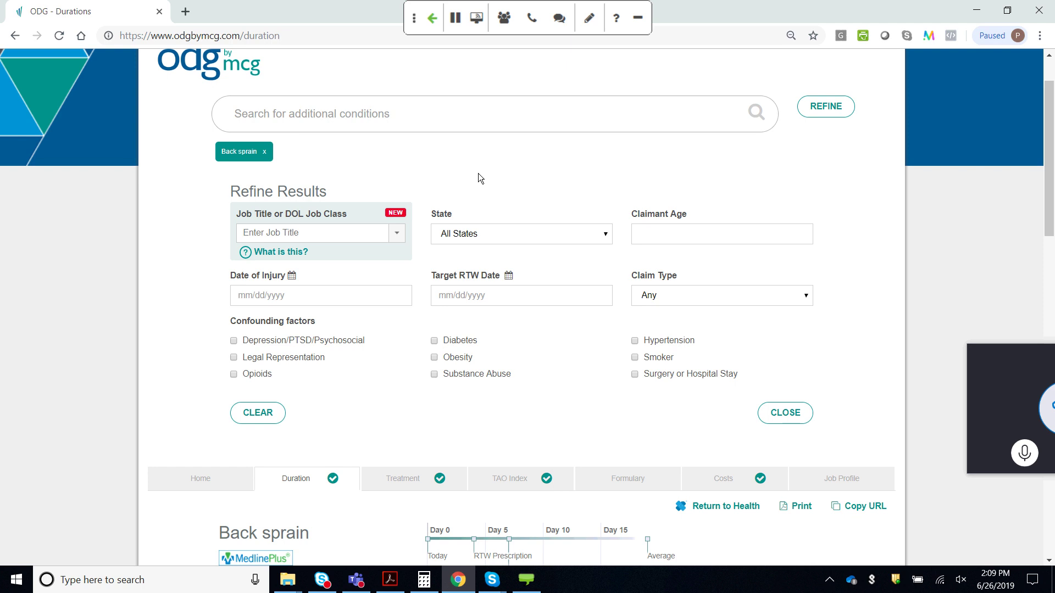
Set State to California, Claimant Age to 55 and Date of Injury to 06/25/2019
left_click(585, 237)
left_click(586, 237)
left_click(586, 238)
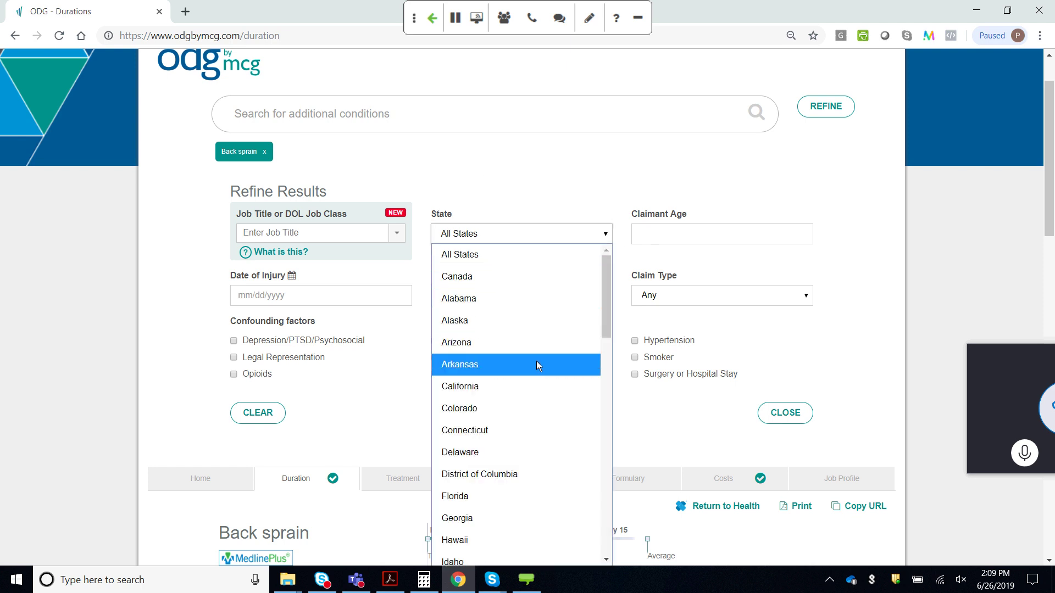
left_click(537, 386)
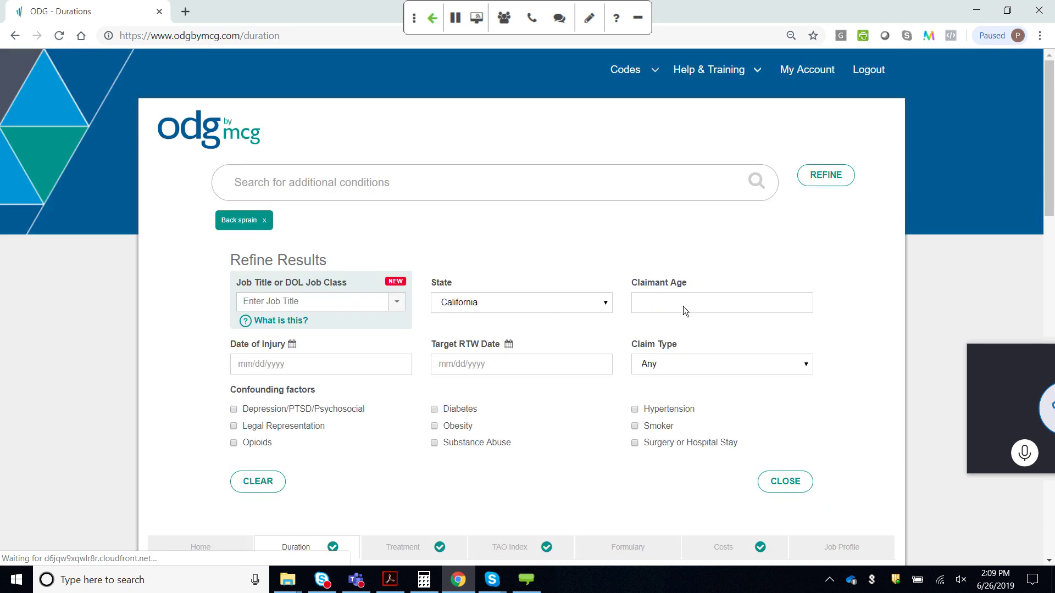
left_click(683, 306)
type("55")
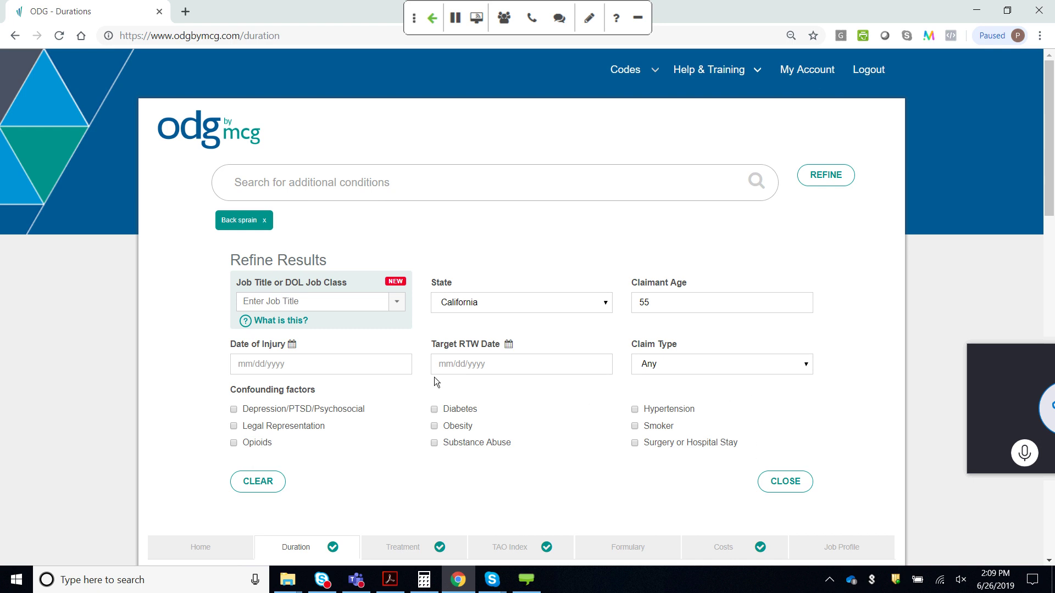
left_click(352, 363)
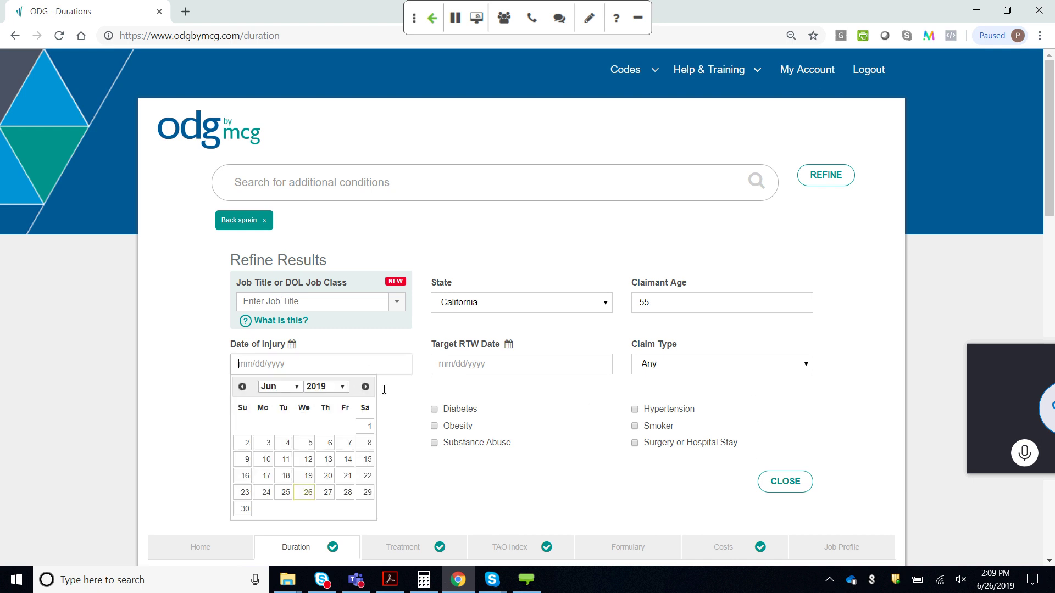
left_click(285, 494)
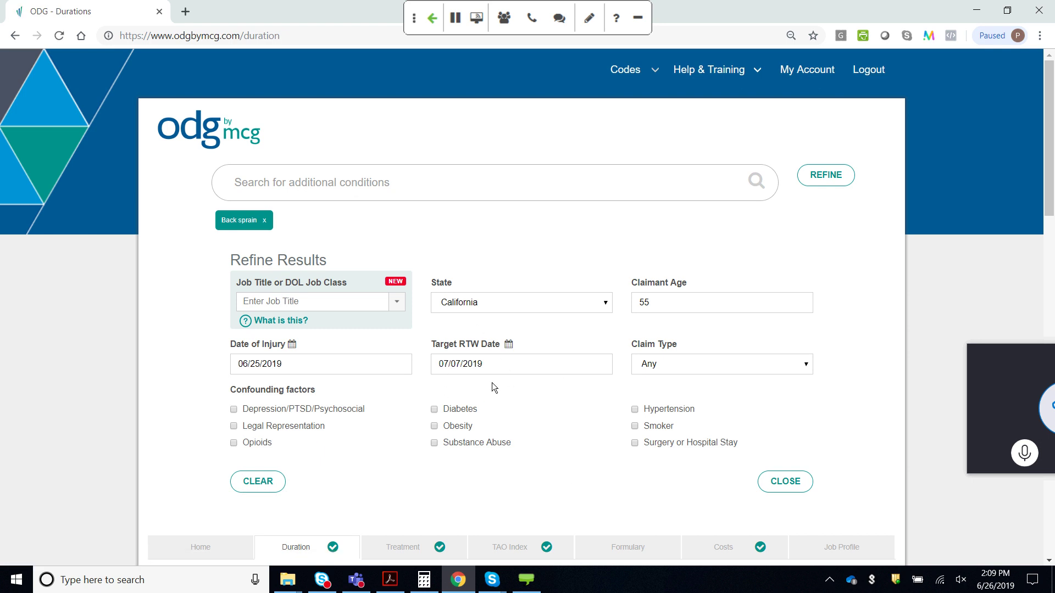
Leave Claim Type at Any, and try a 'disc' conditions search before erasing part of it
left_click(660, 370)
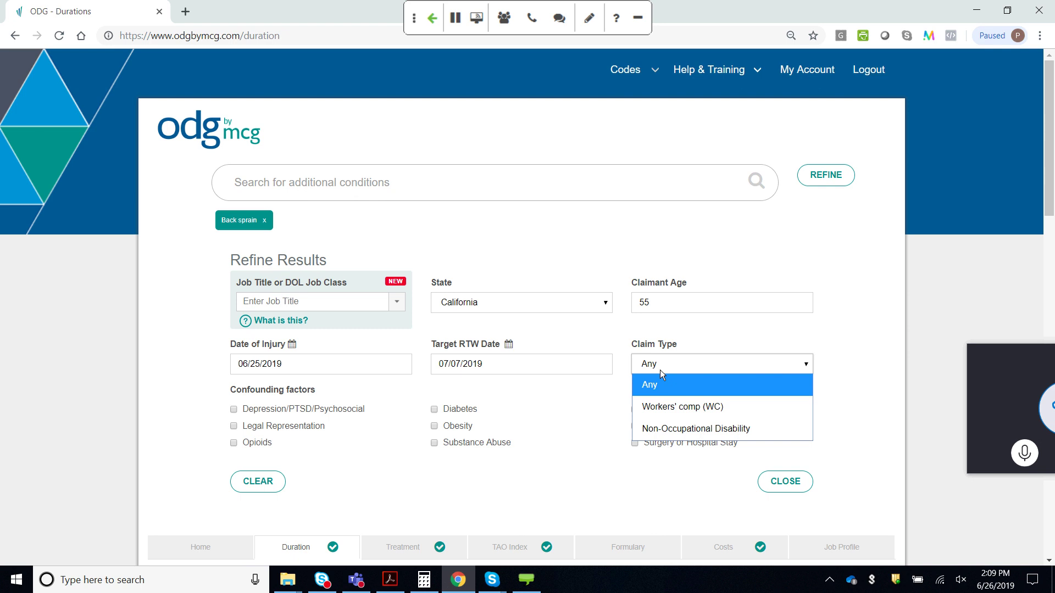
left_click(861, 344)
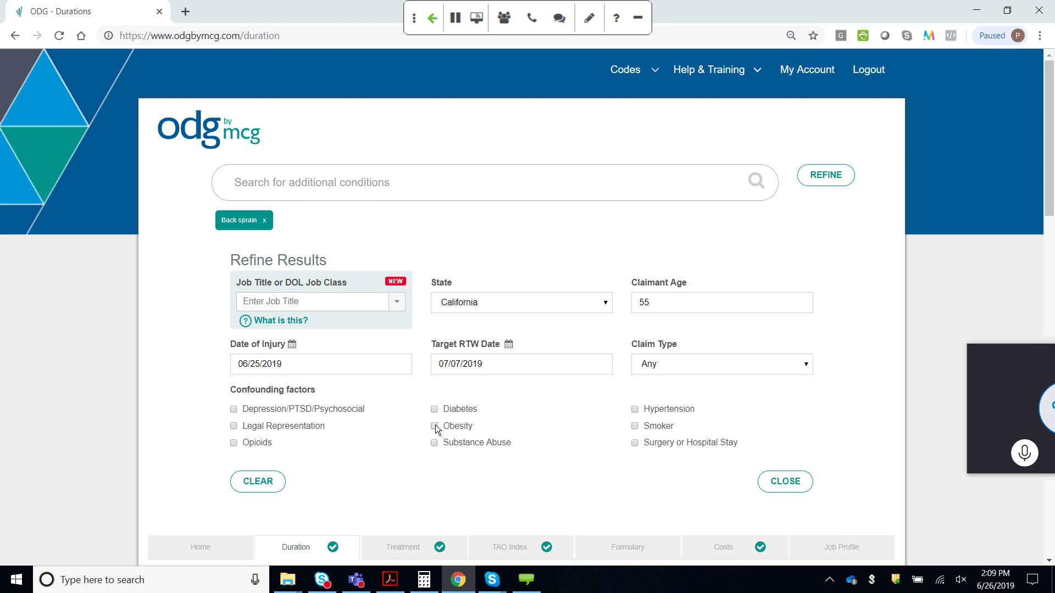
left_click(289, 190)
type("disc")
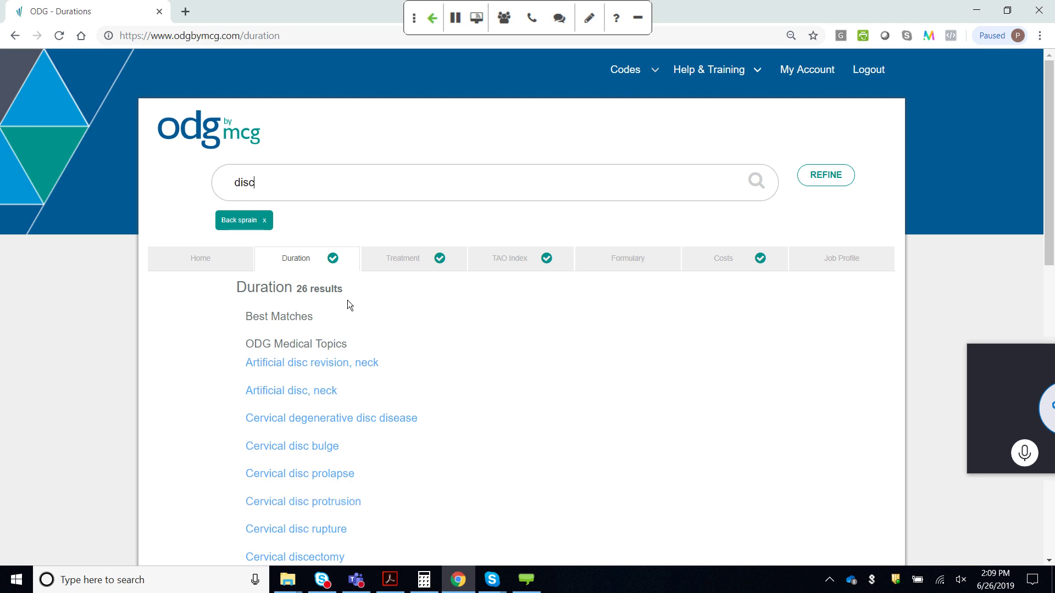
key("BackSpace")
key("BackSpace")
key("BackSpace")
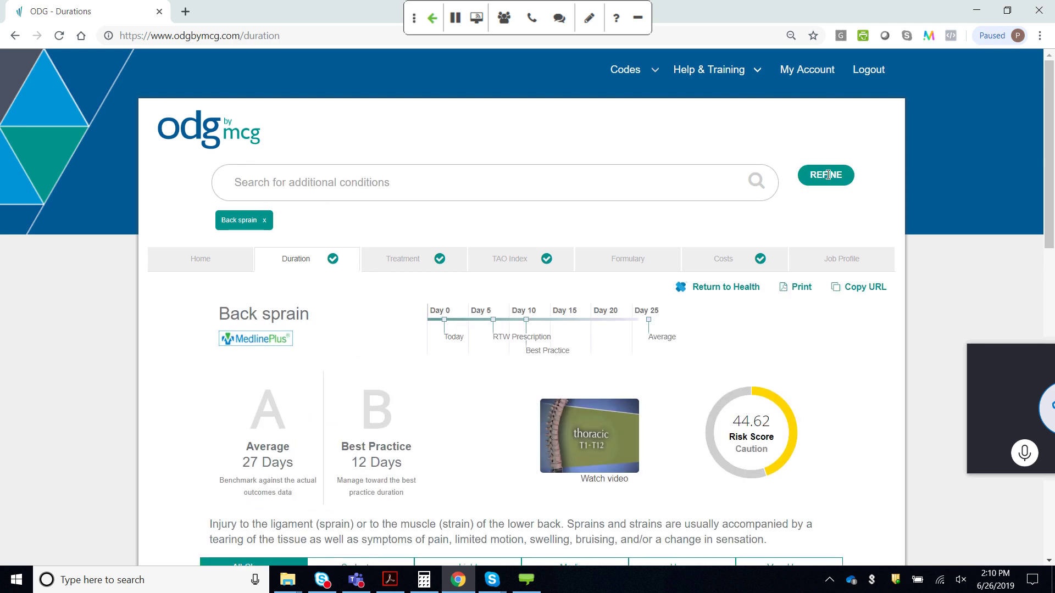
Add Diabetes and Obesity as confounding factors and close the refine options
left_click(826, 175)
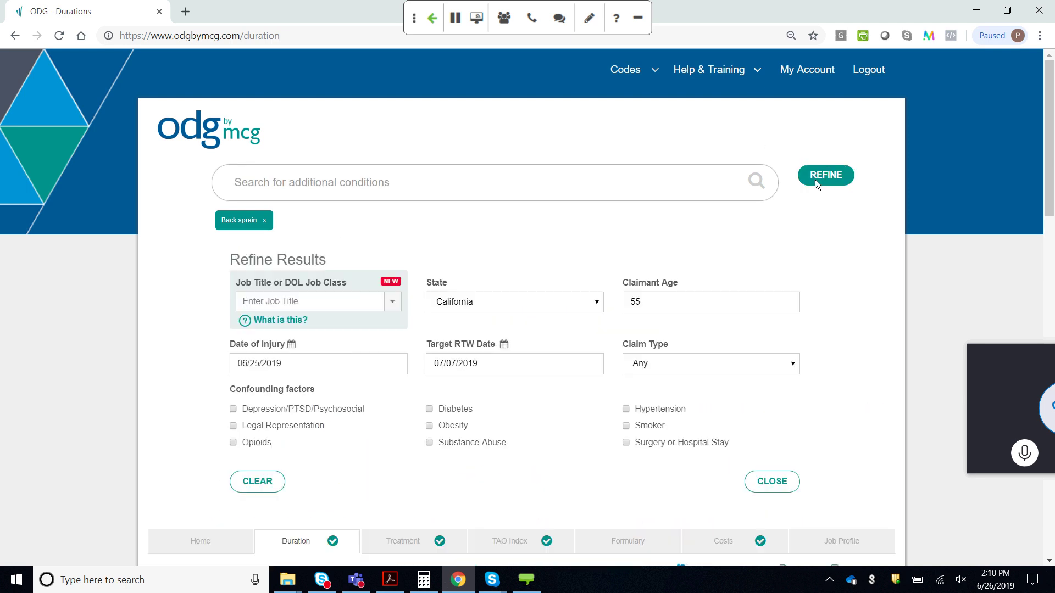
left_click(434, 410)
left_click(434, 427)
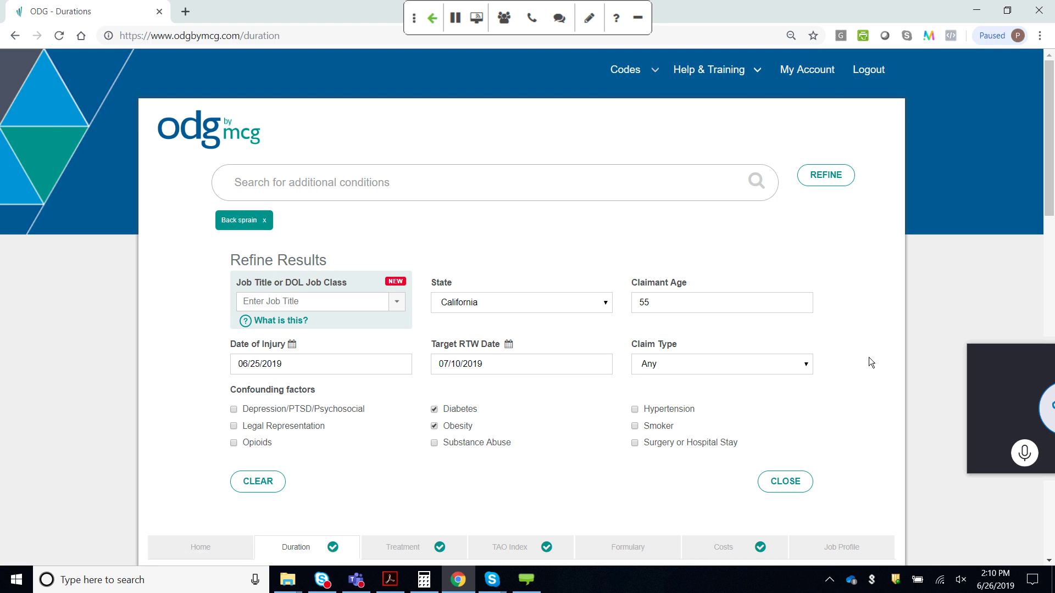
left_click(786, 480)
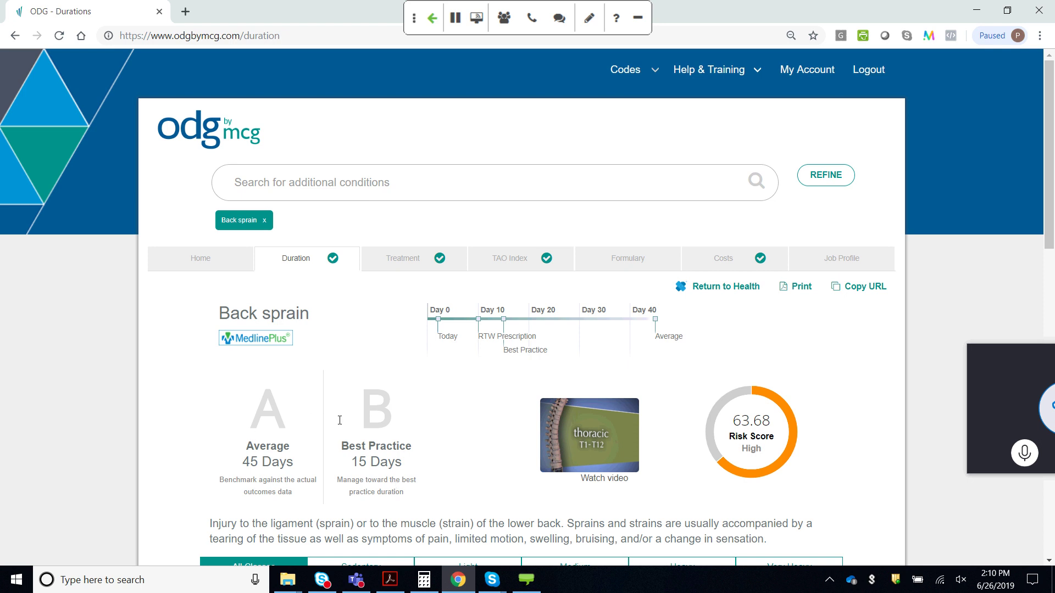
Show the Risk Assessment Score info card for the 63.68 High risk score
mouse_move(773, 422)
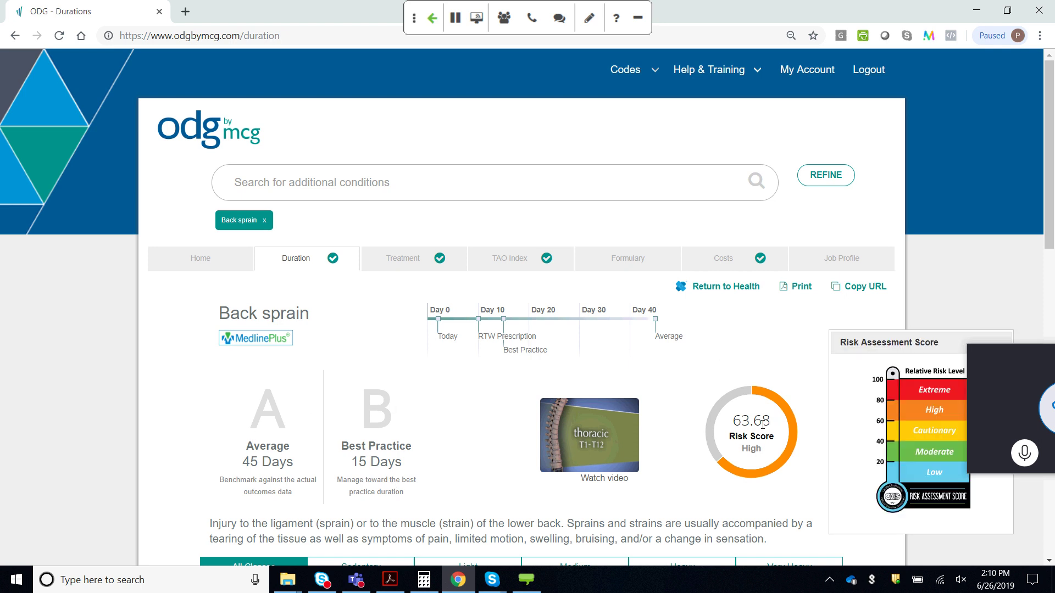
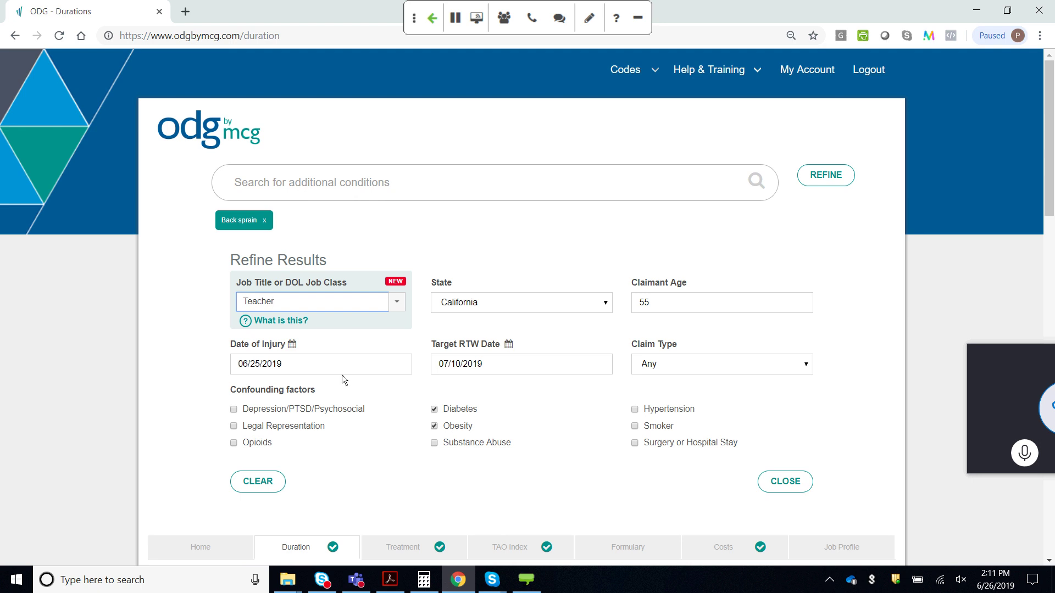
Replace the Teacher job title with Fire Fighter from the job title suggestions
left_click_drag(317, 306, 215, 297)
type("fire")
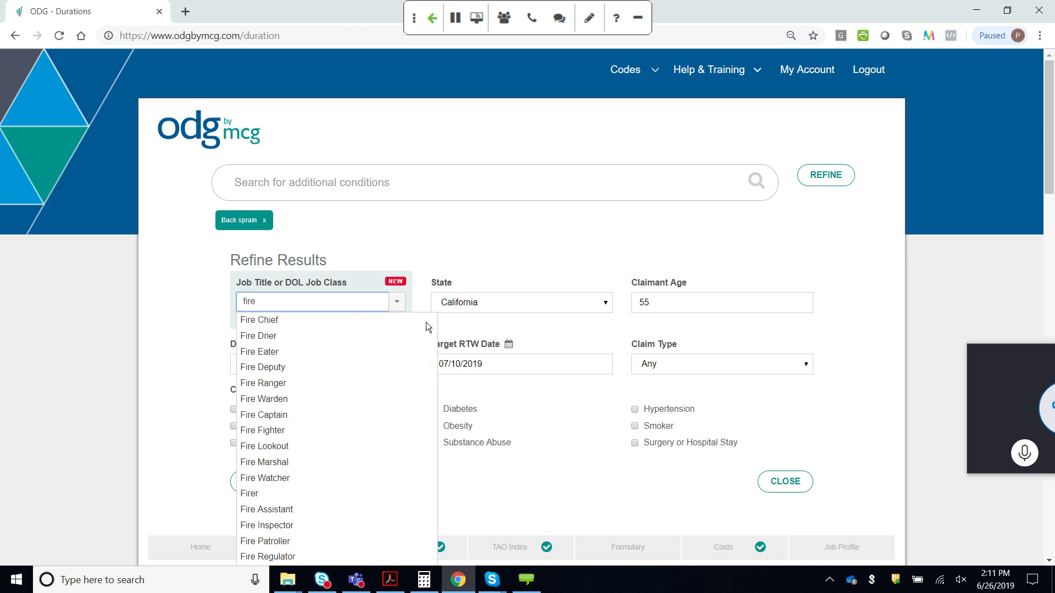
type("fi")
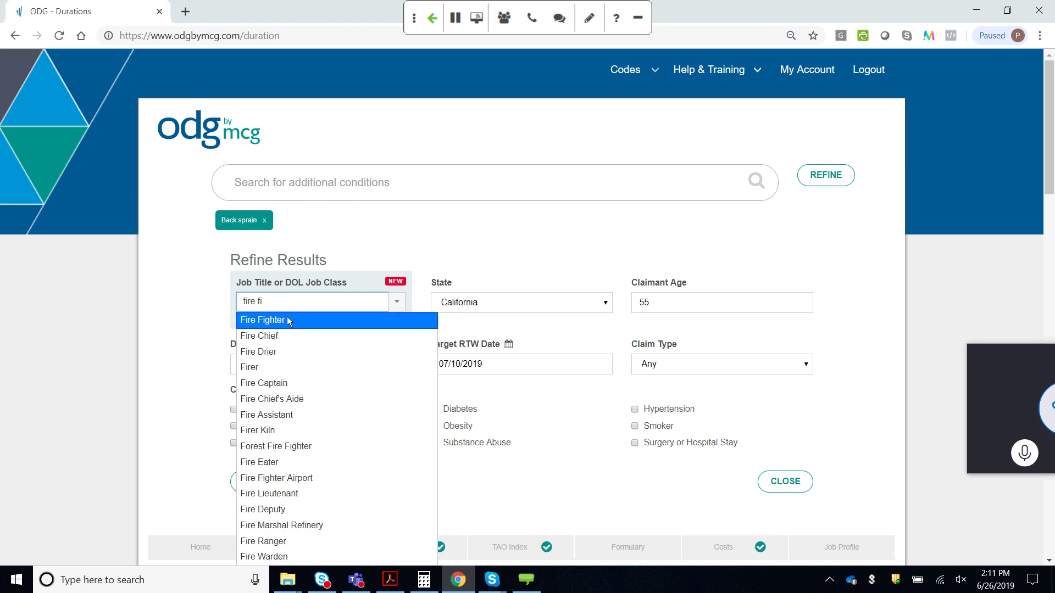
left_click(287, 319)
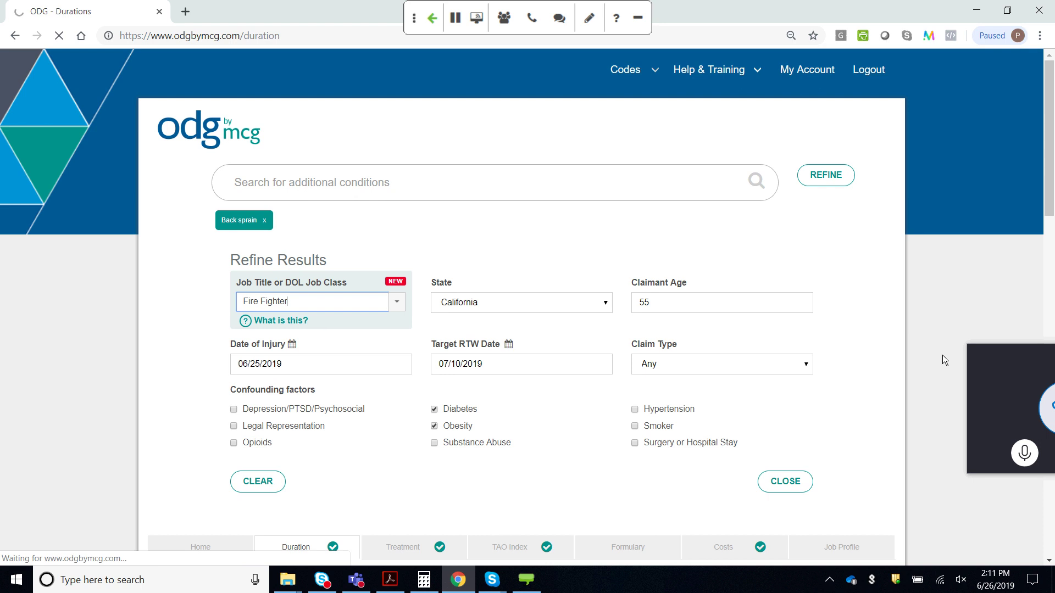
Review the Fire Fighter Back sprain durations (0–35 days) and scenario table, then open Job Profile
scroll(952, 353, "down", 2)
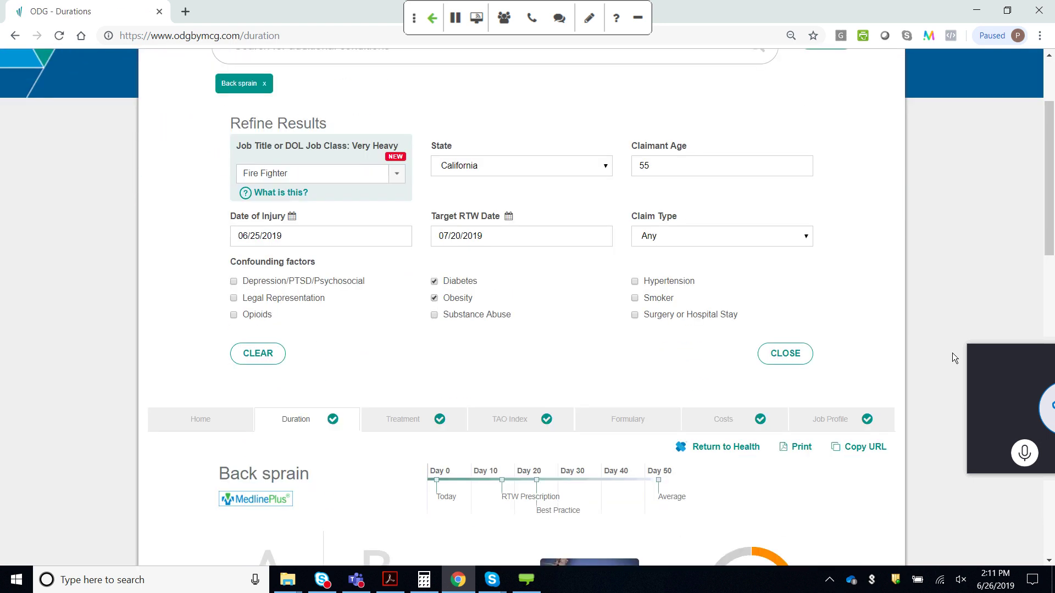
scroll(951, 354, "down", 5)
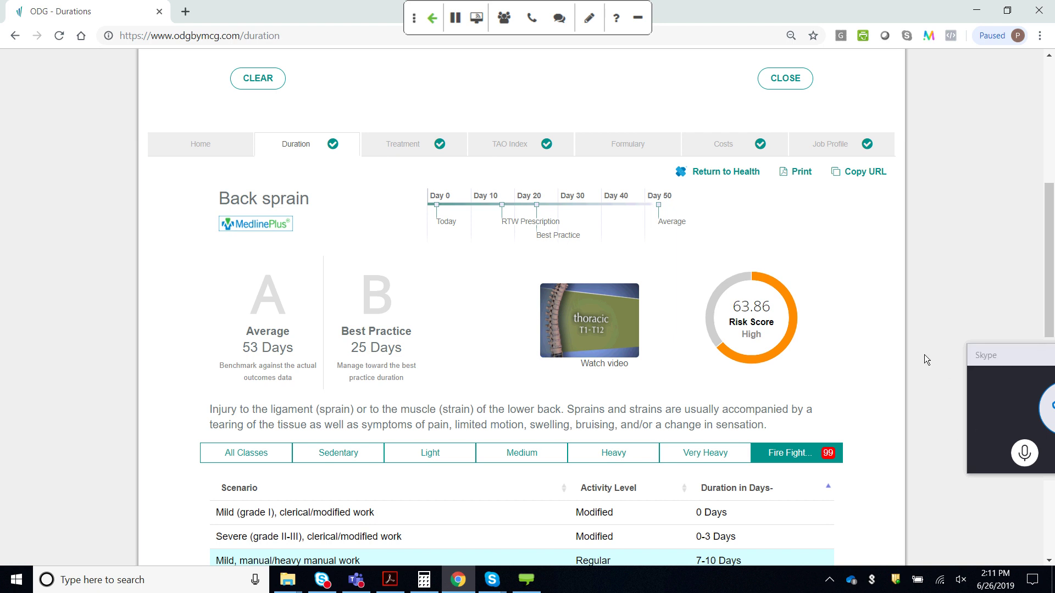
scroll(925, 355, "down", 2)
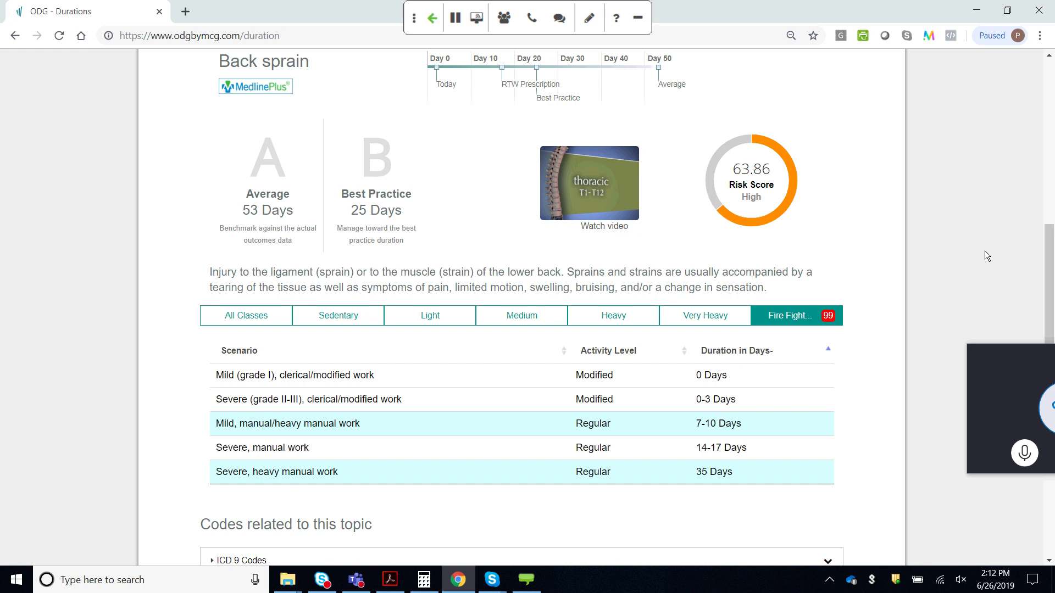
scroll(983, 254, "up", 6)
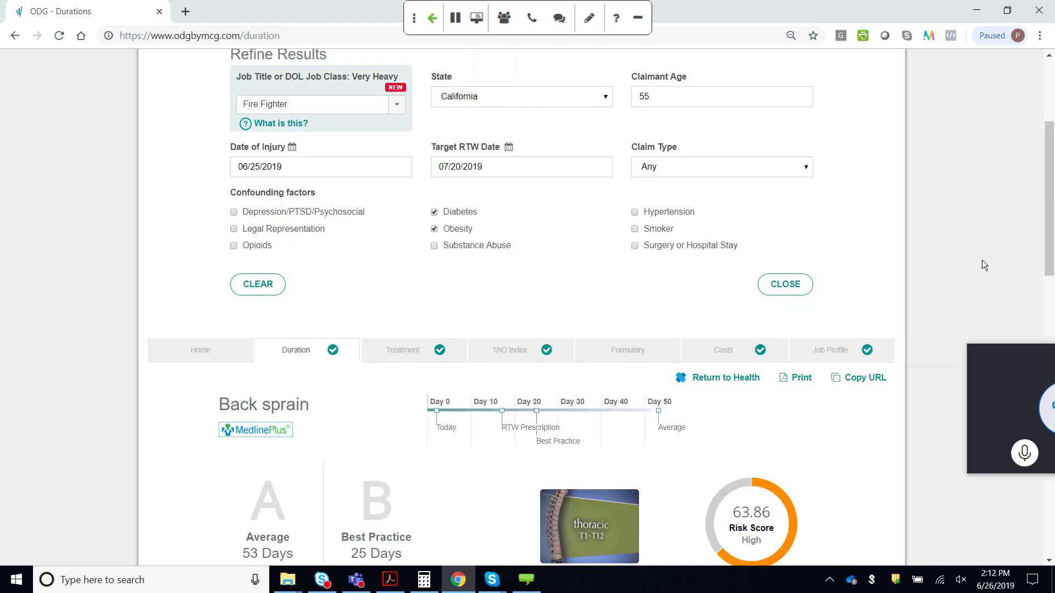
scroll(981, 259, "down", 4)
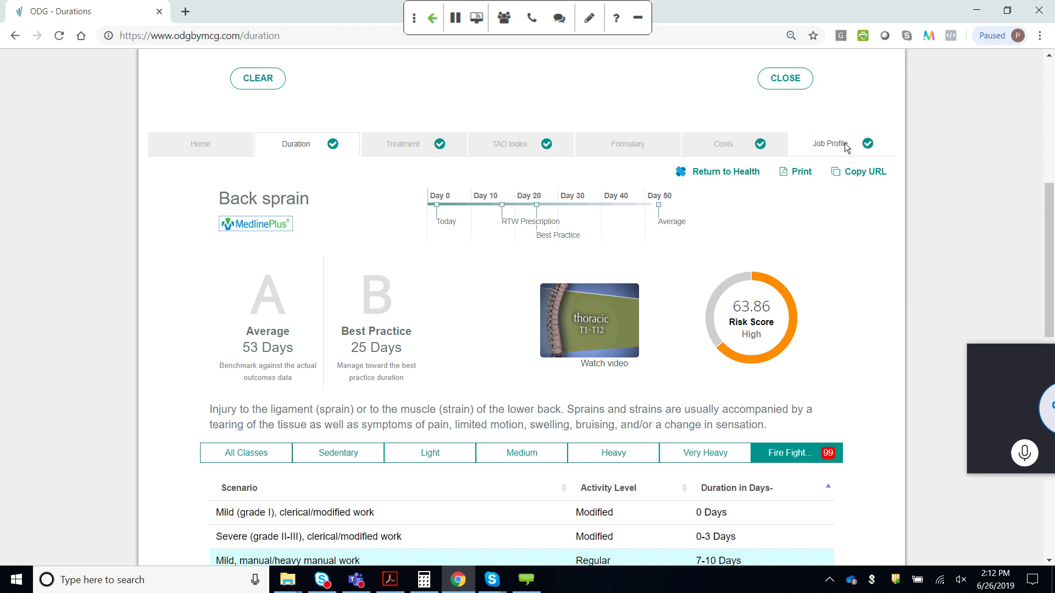
left_click(835, 144)
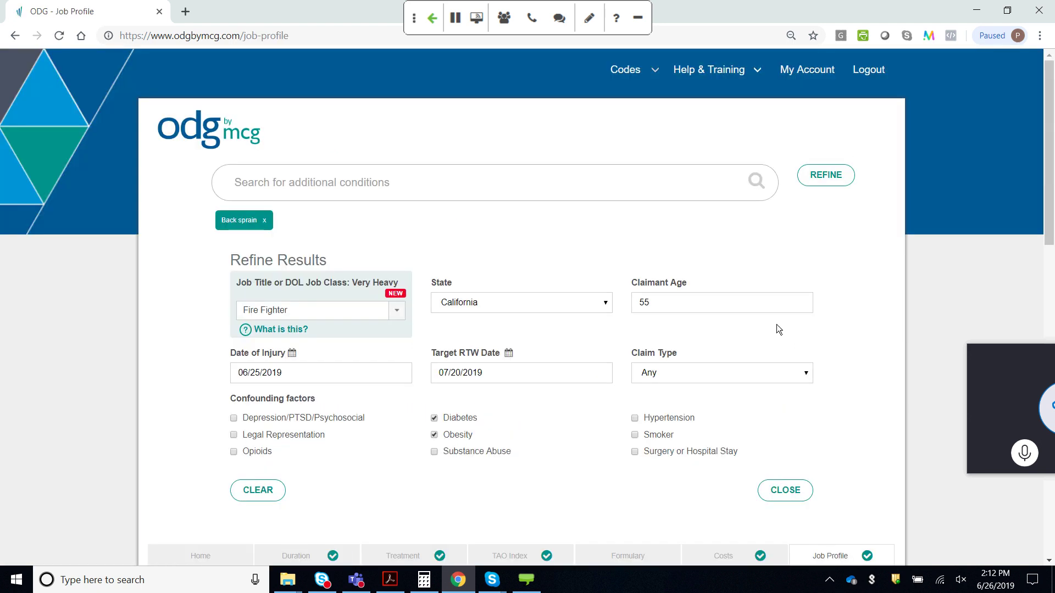
Close, reopen and close Refine Results so the Fire Fighter demand score of 99 shows
left_click(787, 489)
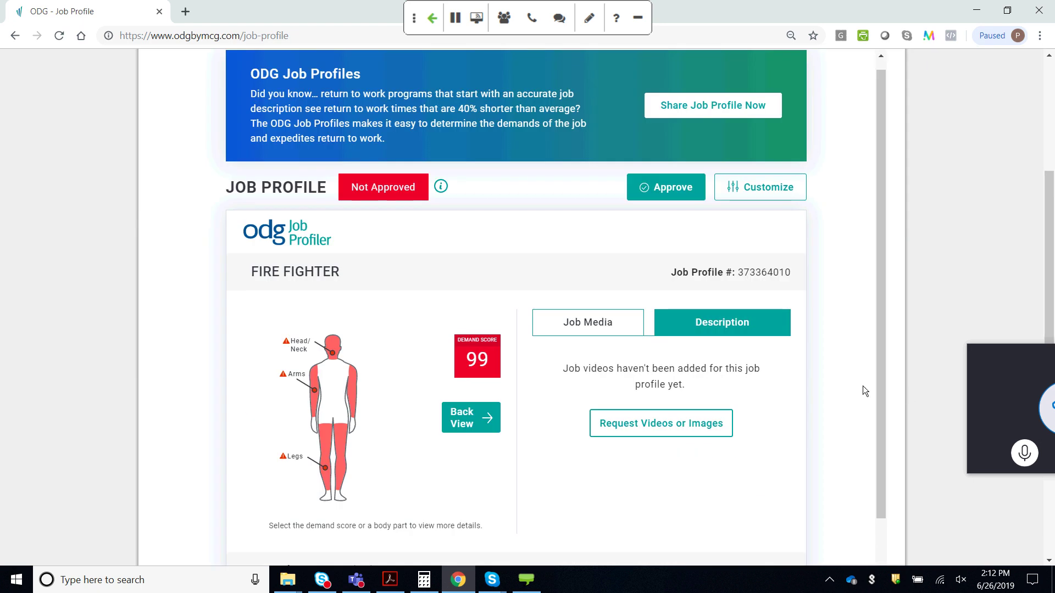
scroll(863, 386, "up", 1)
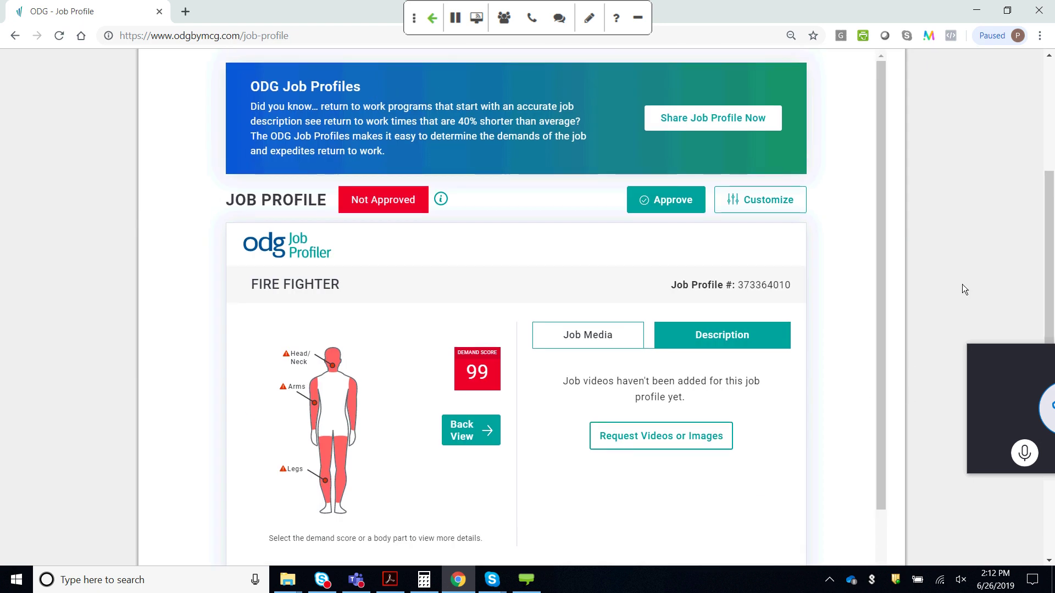
scroll(962, 285, "up", 4)
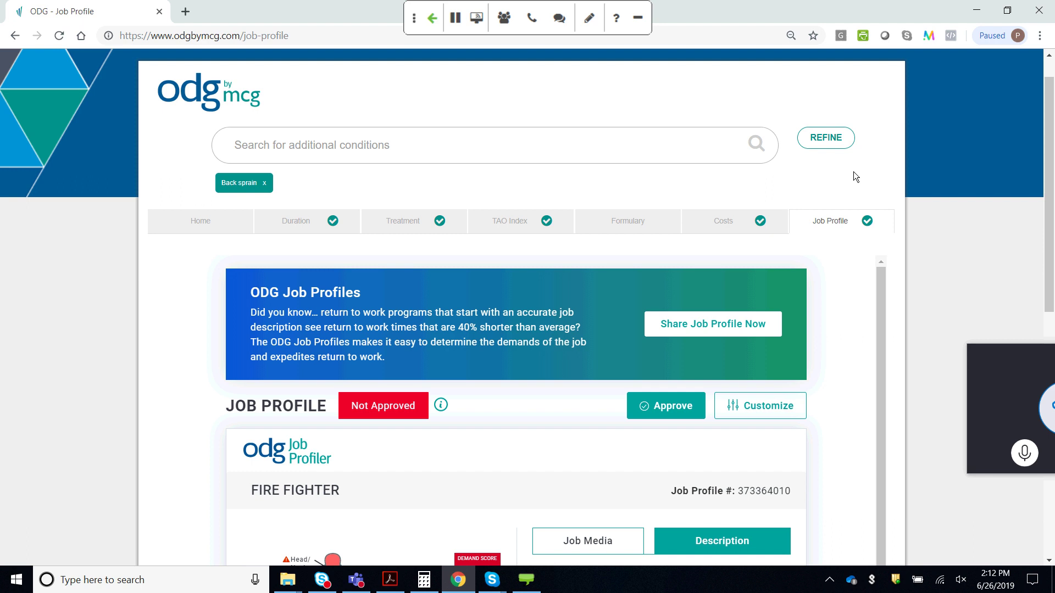
left_click(846, 139)
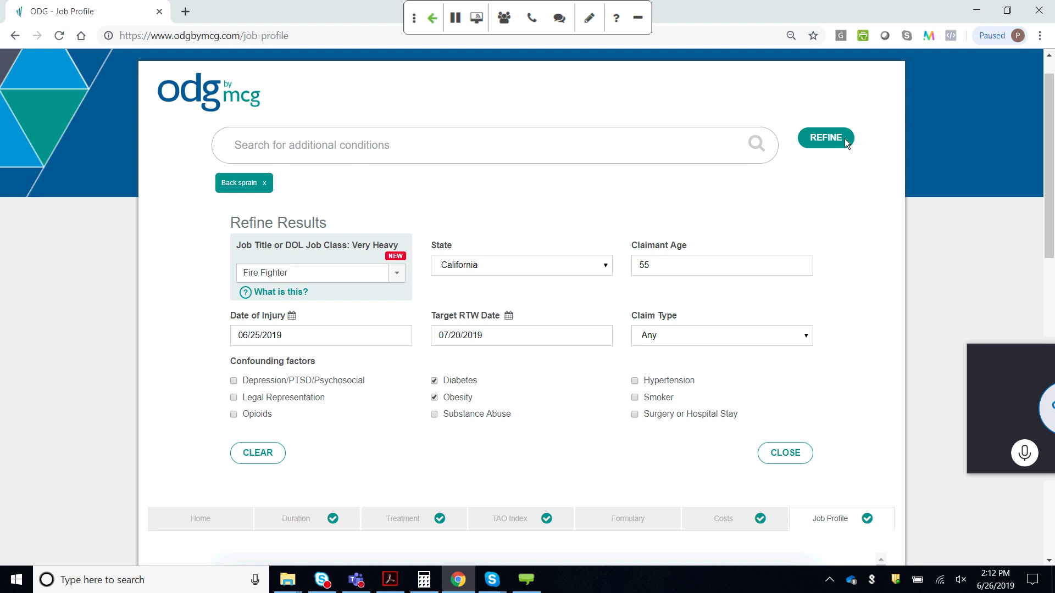
left_click(785, 452)
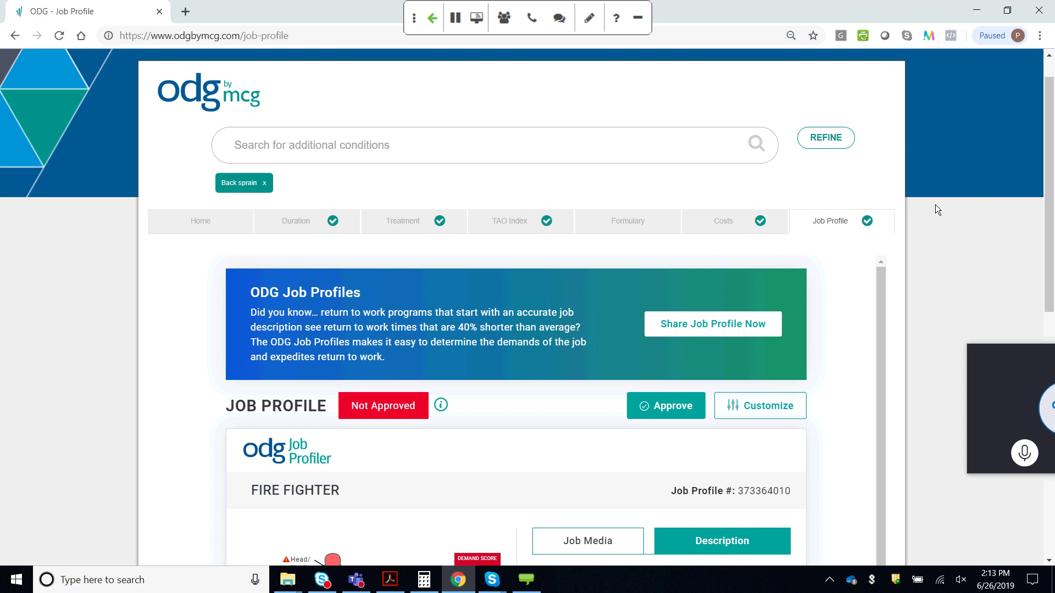
scroll(936, 205, "down", 5)
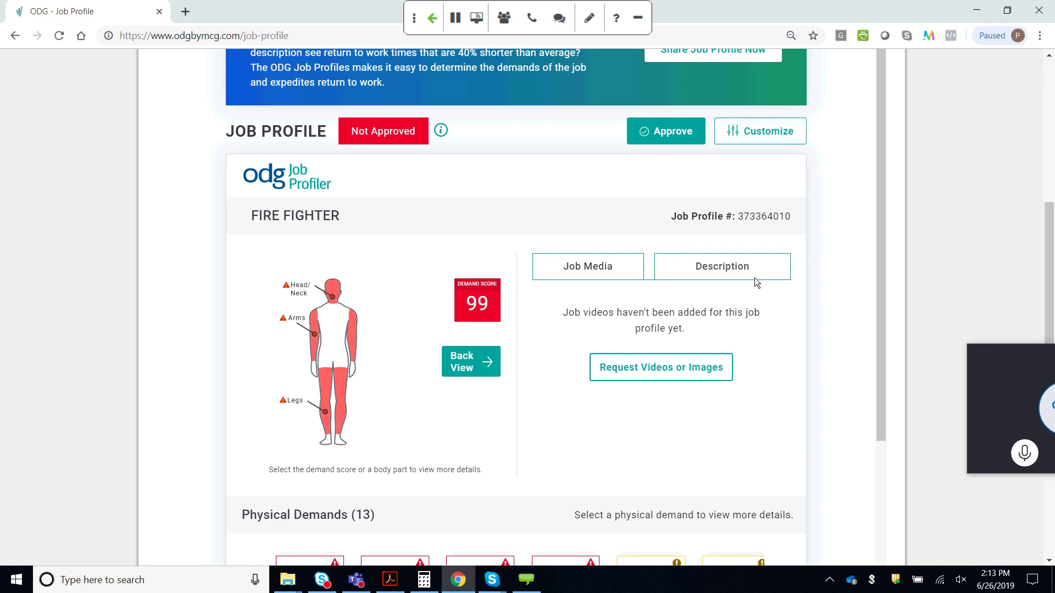
Expand and read the full Fire Fighter job description ('Controls and extinguishes fires...')
left_click(754, 278)
scroll(754, 278, "down", 3)
left_click(563, 308)
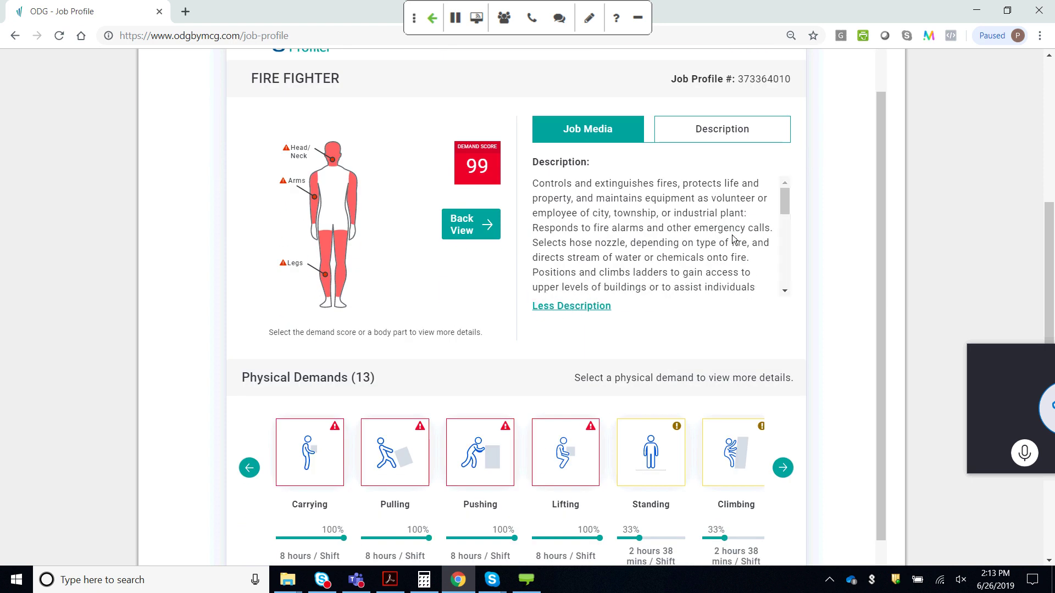
scroll(732, 238, "down", 5)
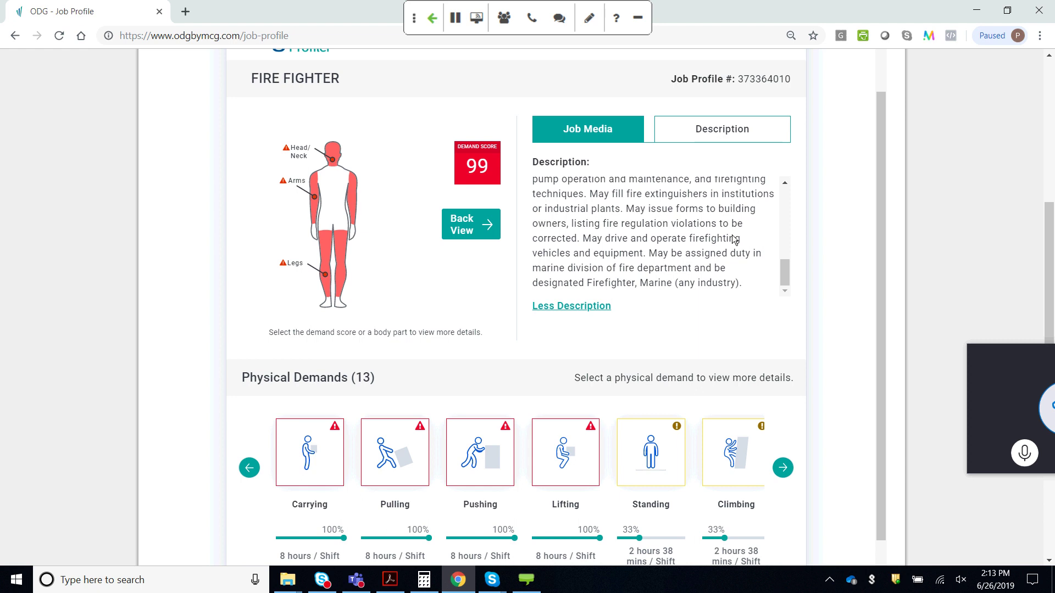
scroll(732, 238, "up", 6)
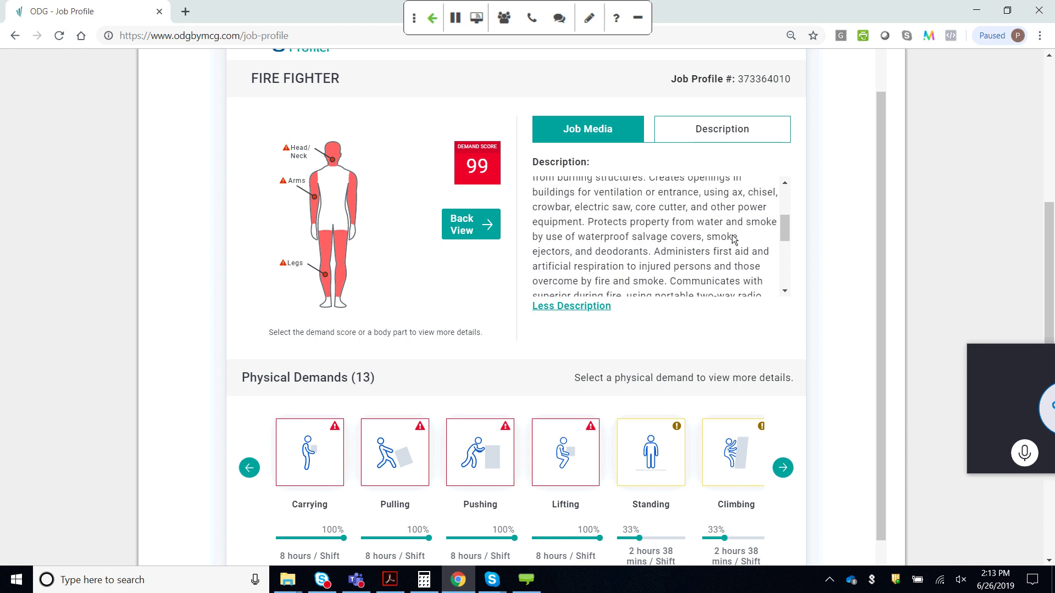
scroll(733, 238, "up", 1)
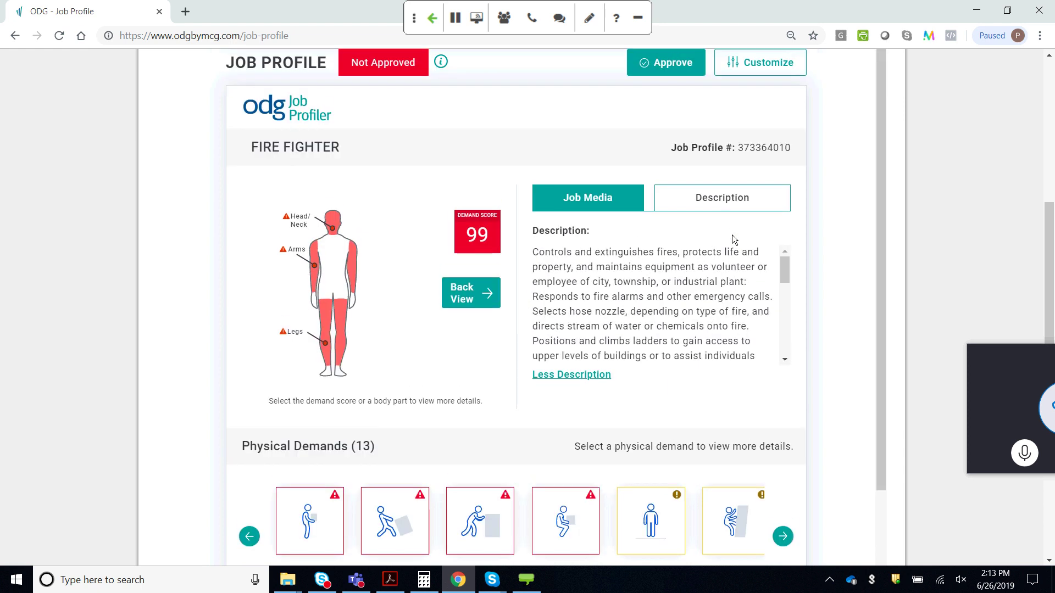
scroll(740, 242, "down", 2)
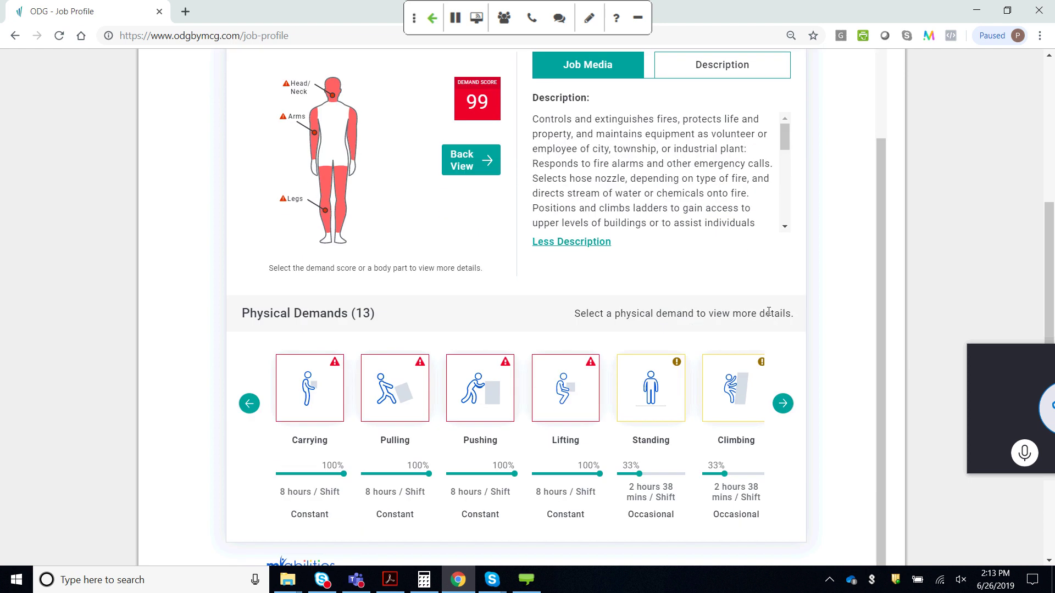
scroll(768, 312, "down", 1)
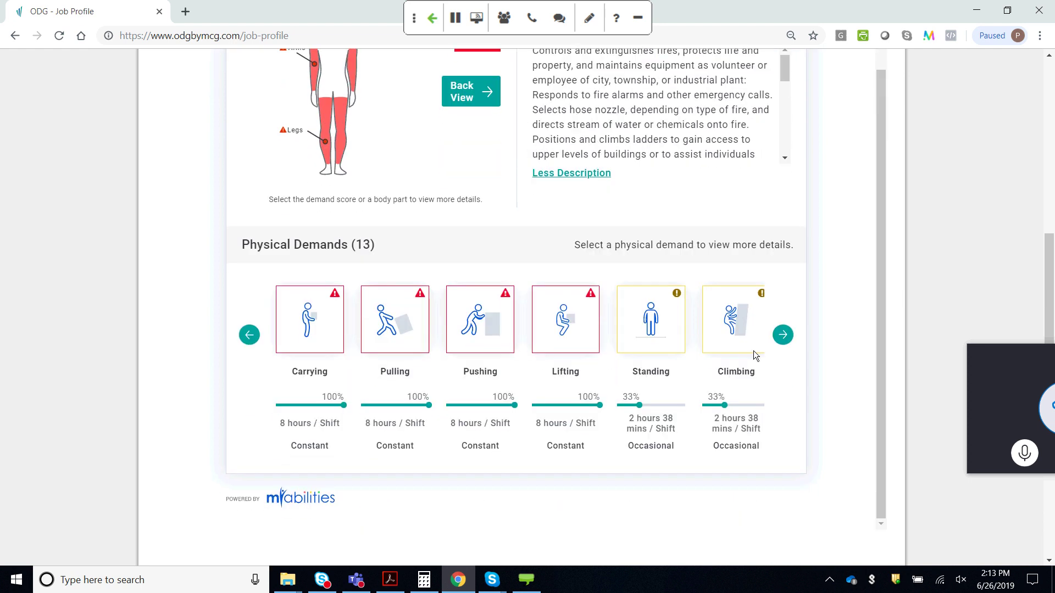
scroll(753, 350, "down", 1)
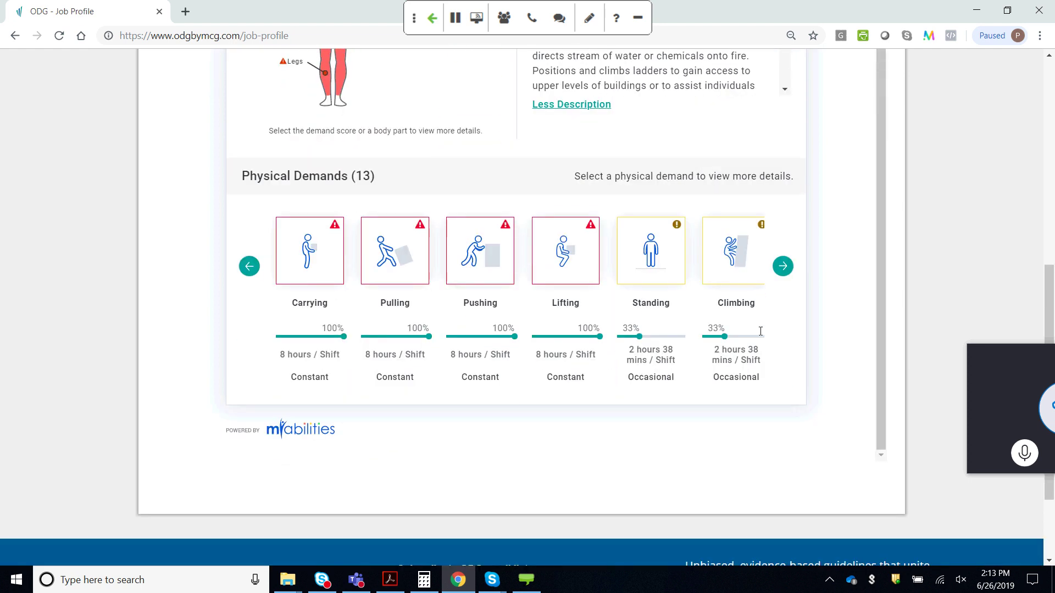
Page through all 13 physical demands, including Reaching, Handling and Fine Finger Movement
left_click(783, 266)
left_click(783, 267)
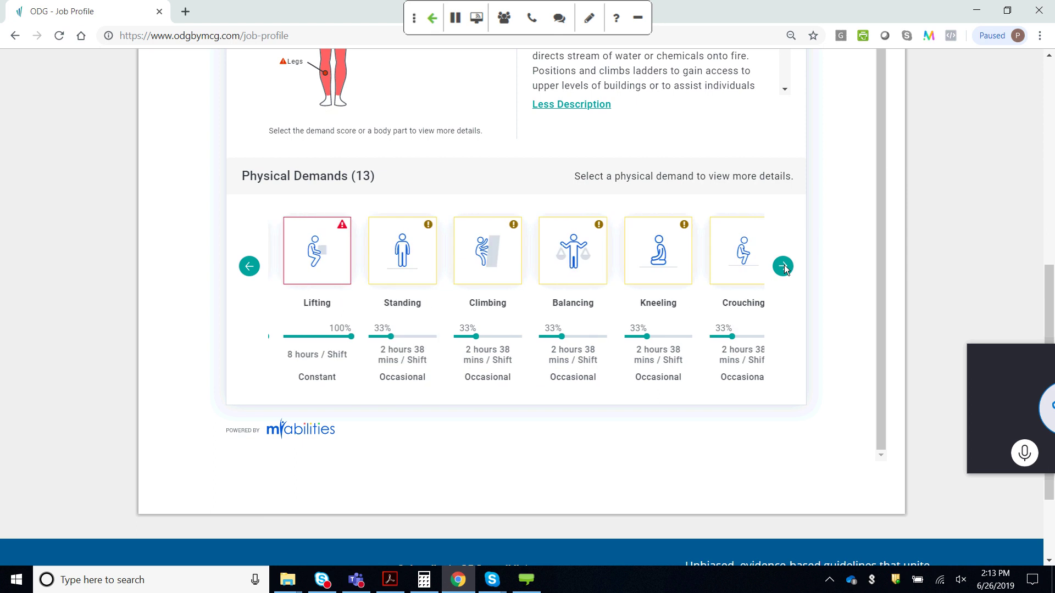
left_click(783, 266)
left_click(783, 266)
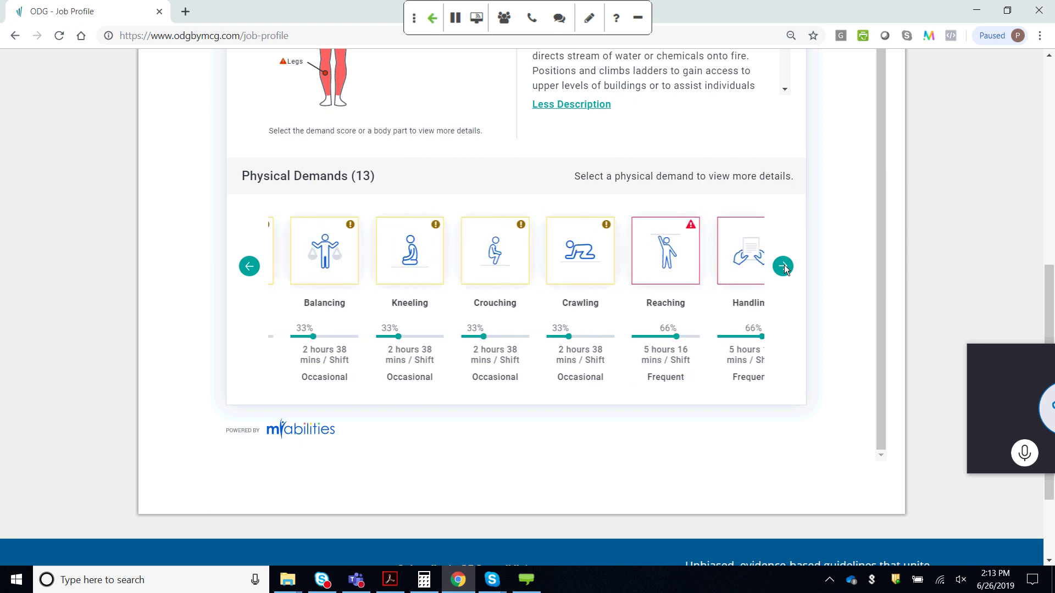
left_click(783, 267)
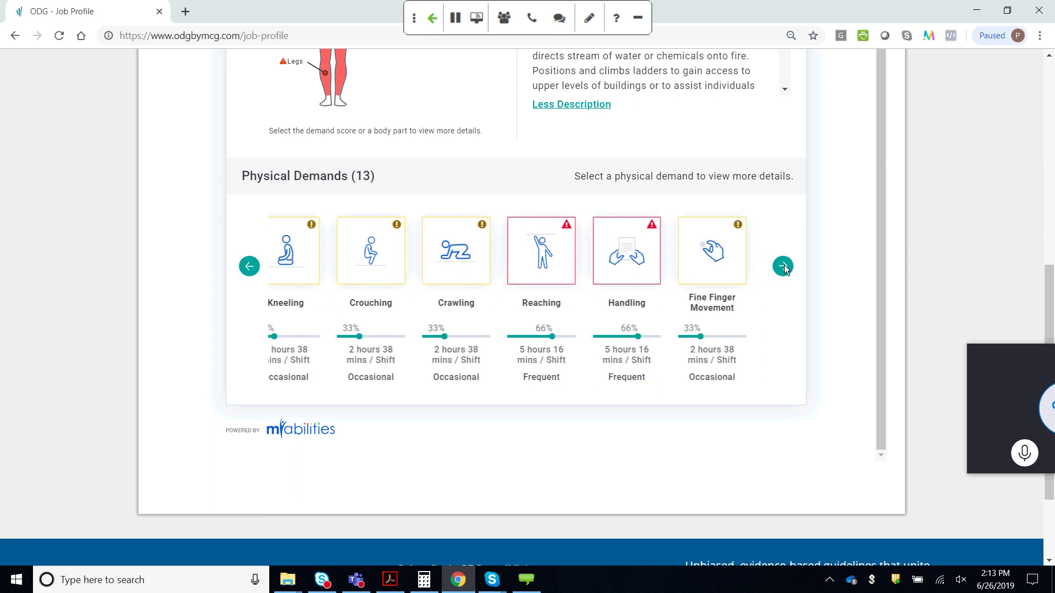
left_click(783, 267)
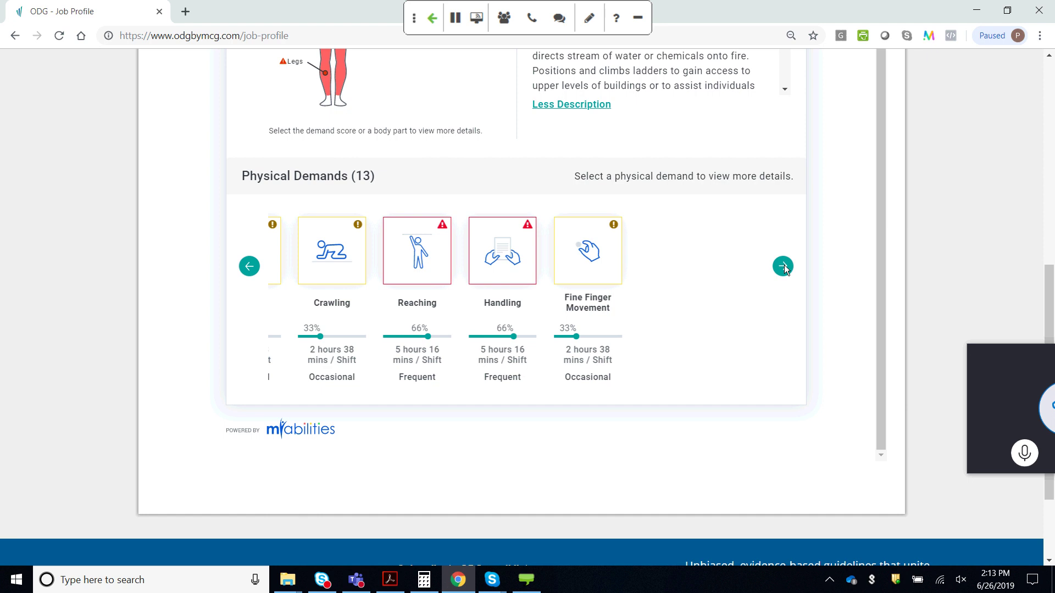
scroll(831, 303, "up", 7)
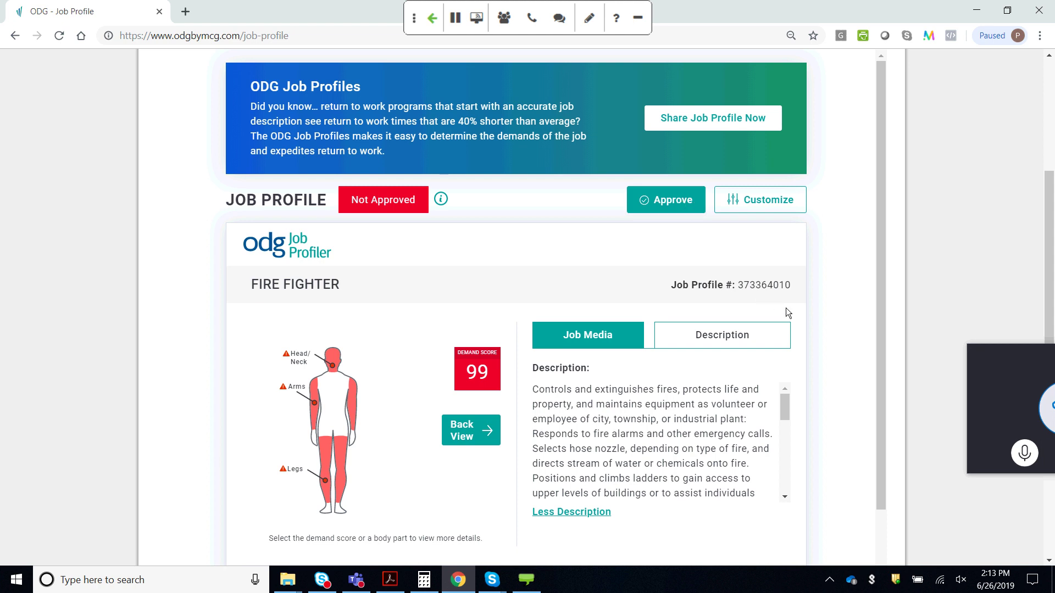
scroll(796, 314, "up", 1)
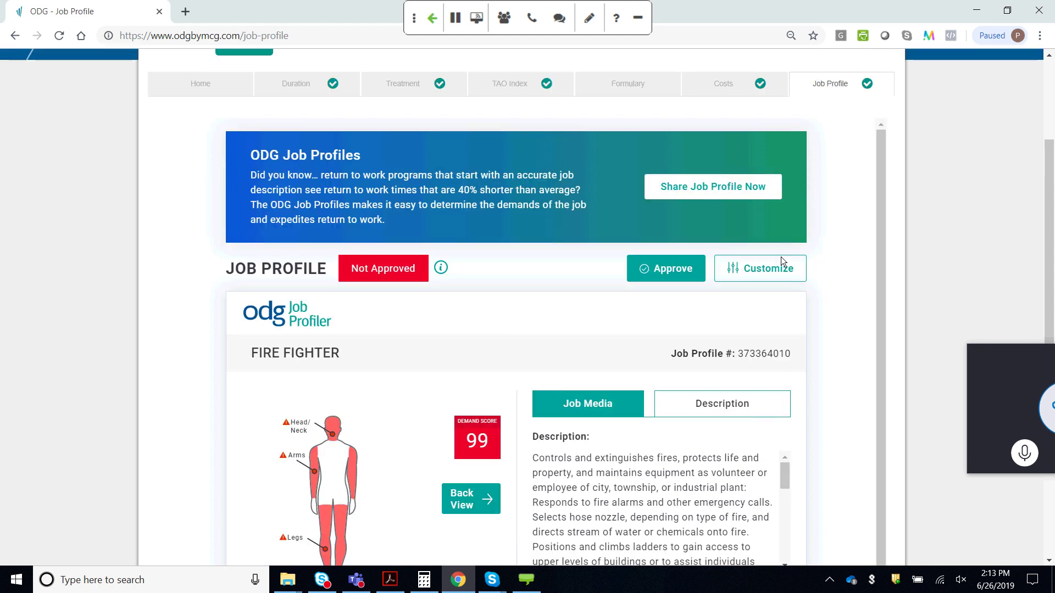
left_click(703, 191)
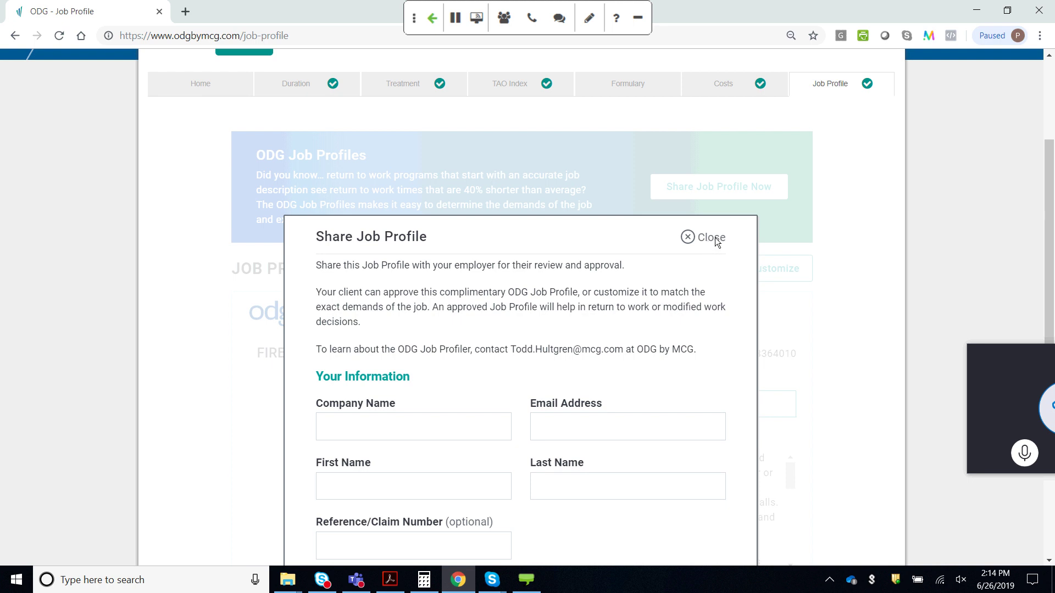
left_click(715, 237)
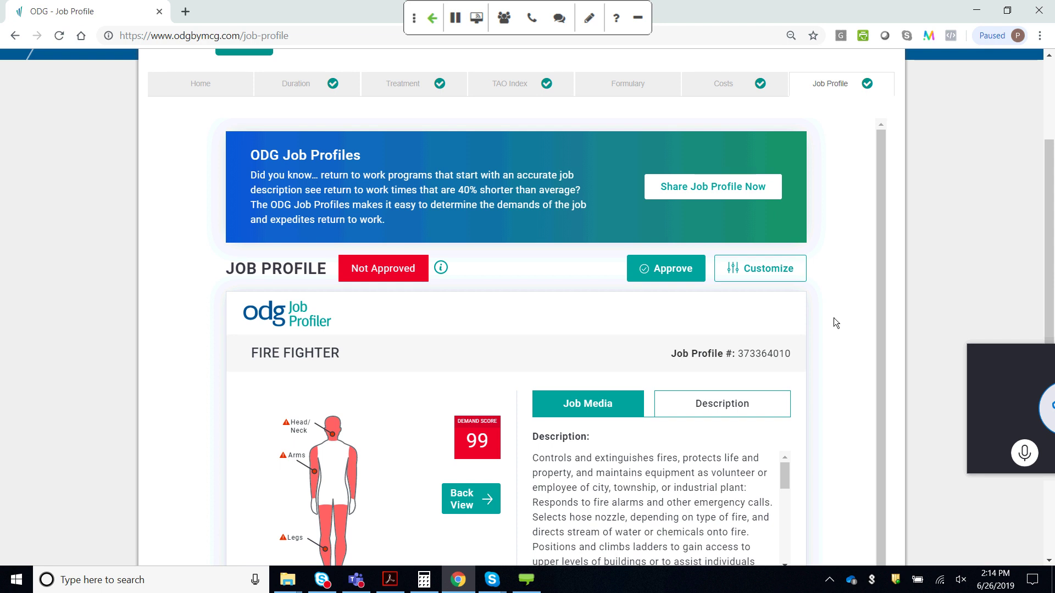
scroll(833, 318, "down", 3)
Switch from the job media view to the Fire Fighter written description and banner
left_click(598, 266)
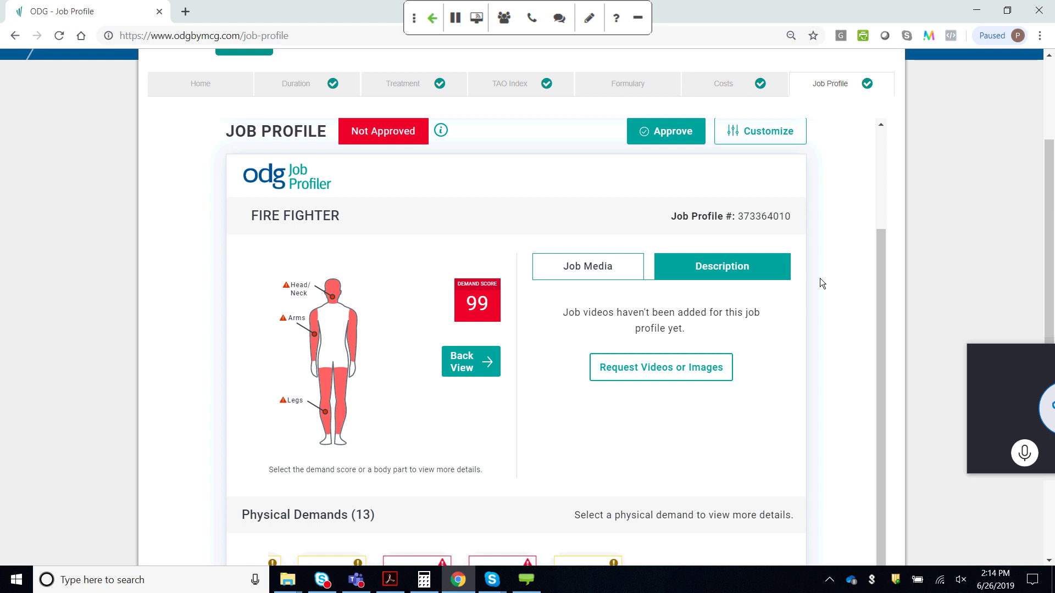
left_click(735, 273)
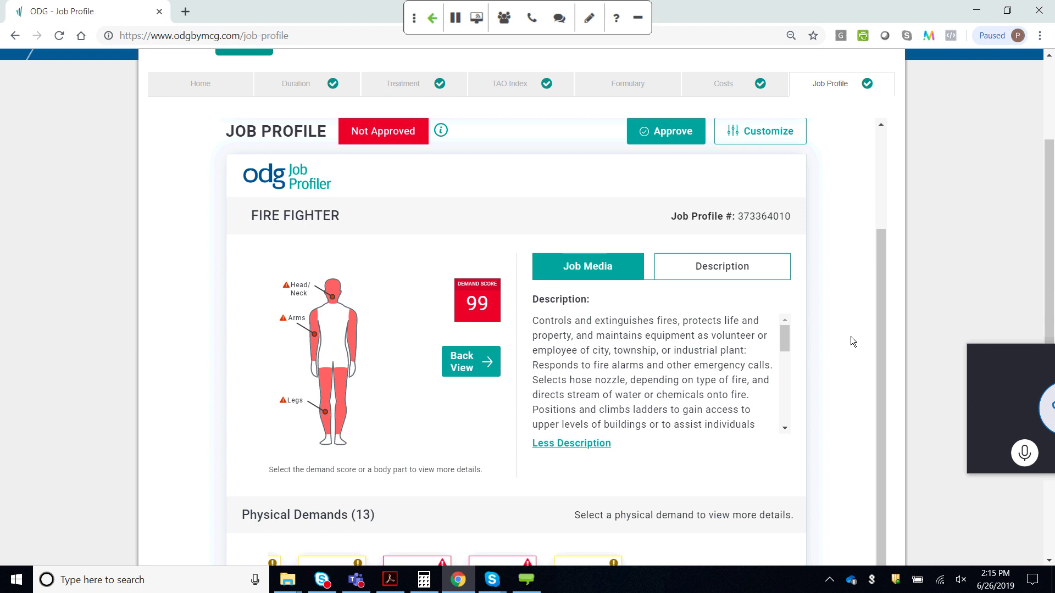
scroll(851, 336, "up", 1)
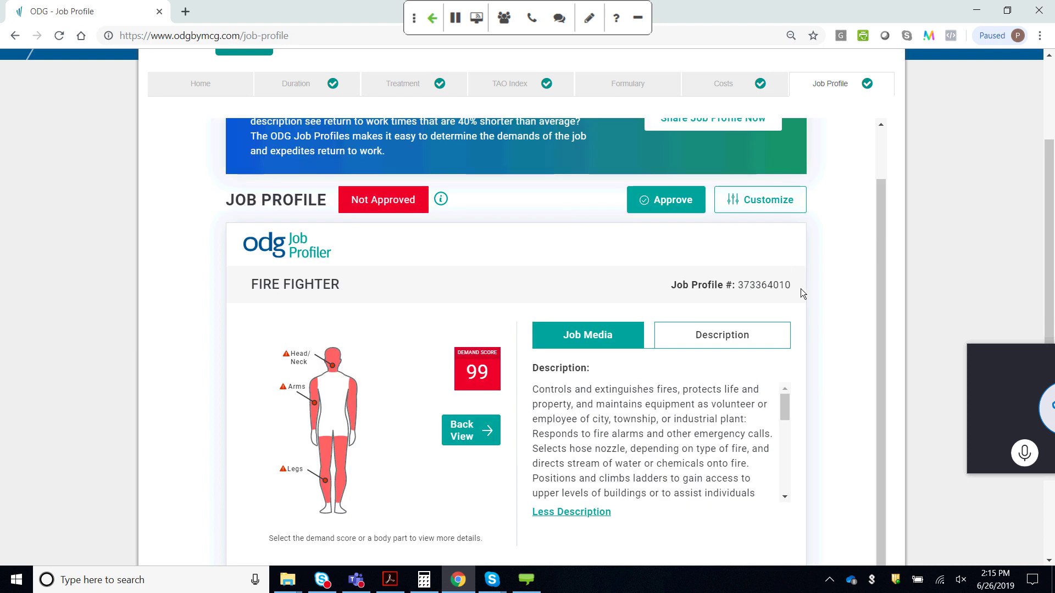
scroll(807, 298, "up", 1)
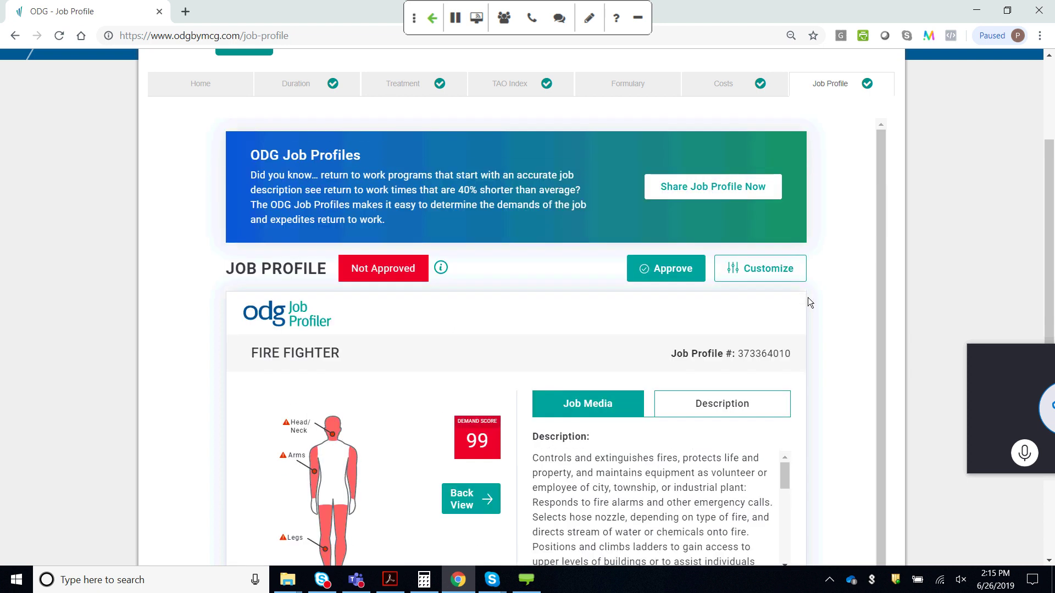
Try Customize, dismiss the Job Profile Owner form unassigned, and reveal earlier physical demand cards
left_click(766, 269)
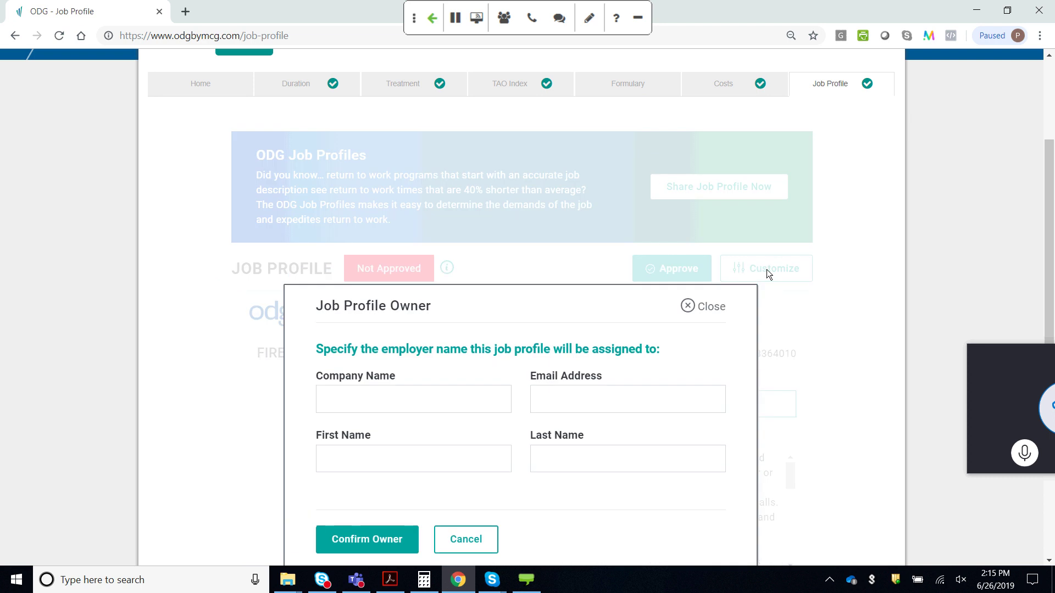
scroll(766, 270, "down", 2)
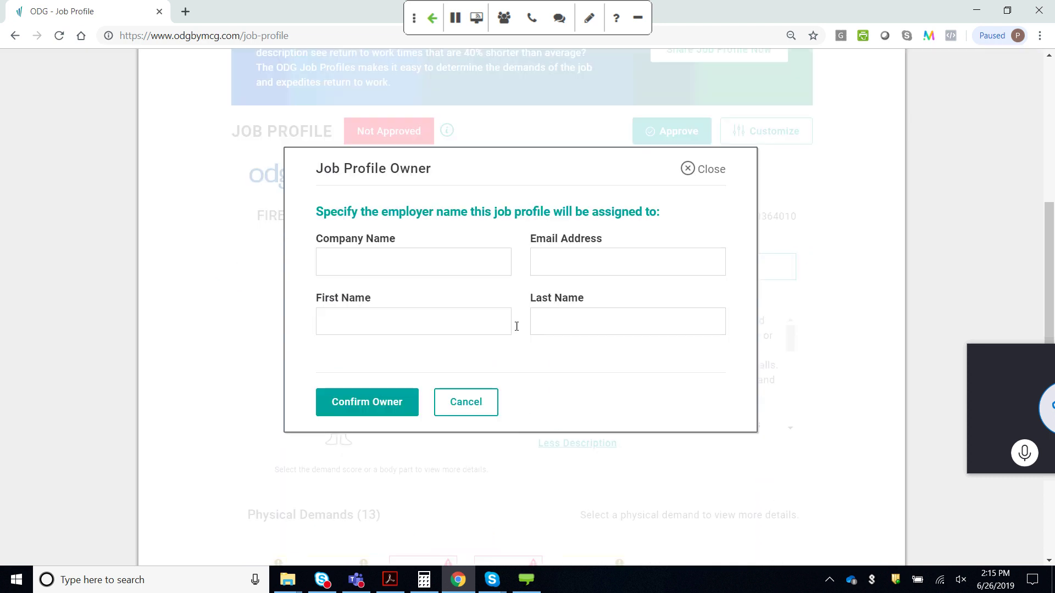
left_click(711, 170)
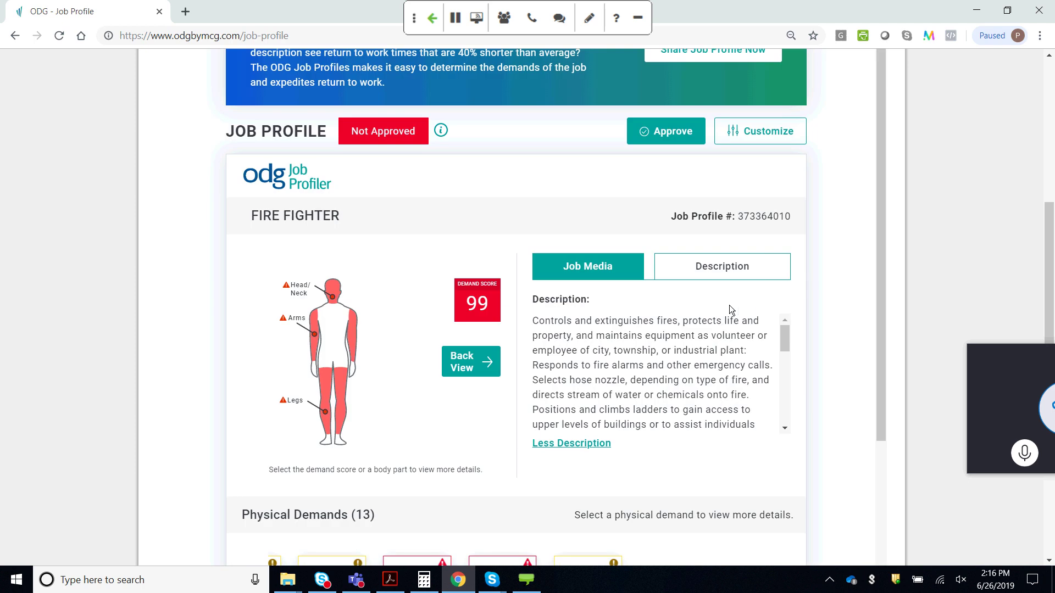
scroll(385, 381, "down", 3)
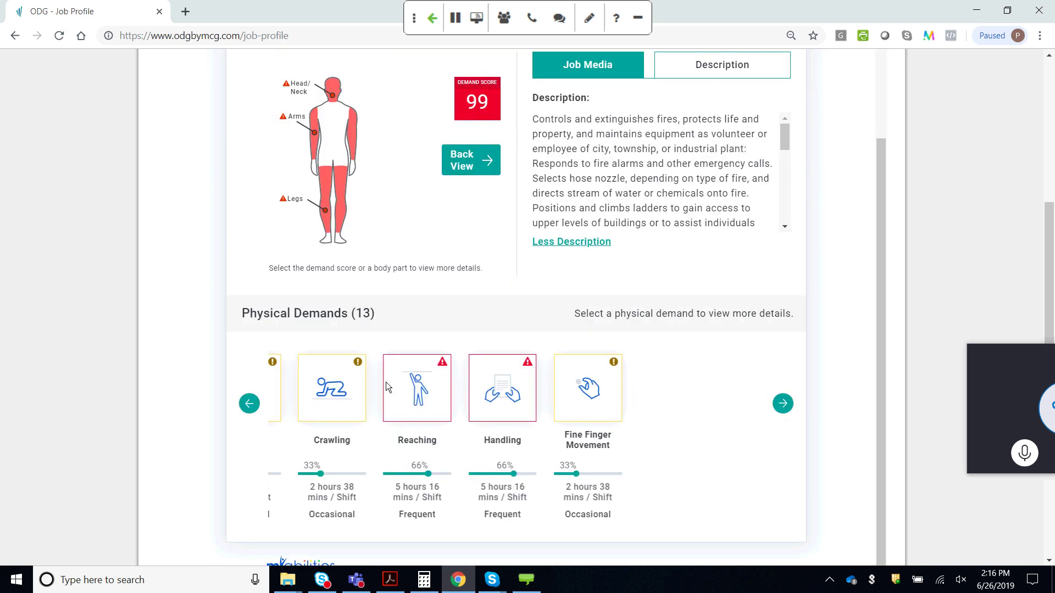
left_click(249, 404)
Go to the Back sprain duration guidelines (53-day average, 25-day best practice) and the RTW prescription form
scroll(620, 344, "up", 9)
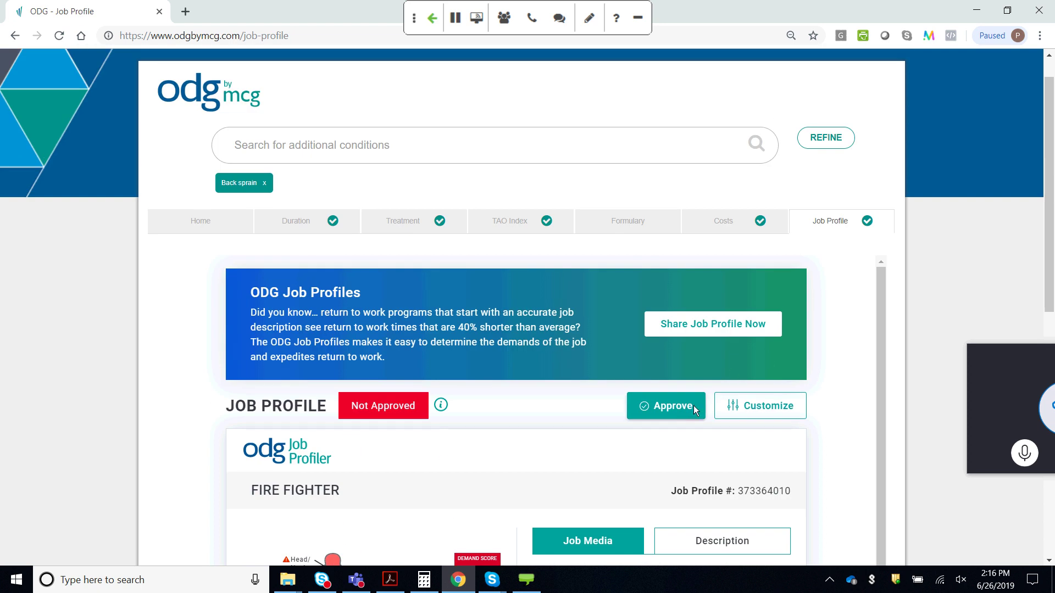
scroll(694, 406, "up", 1)
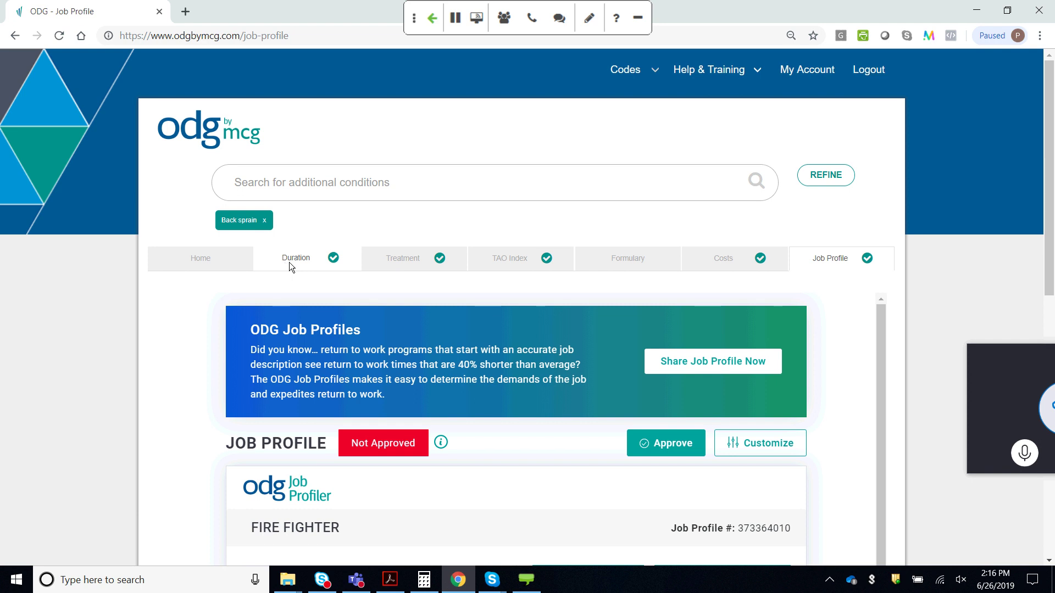
left_click(289, 262)
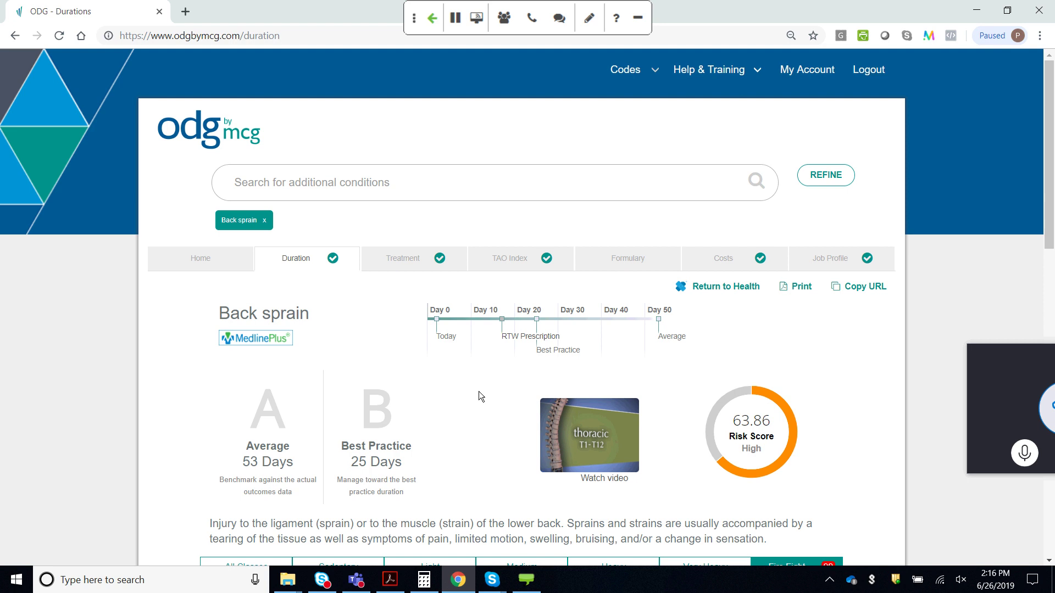
mouse_move(518, 337)
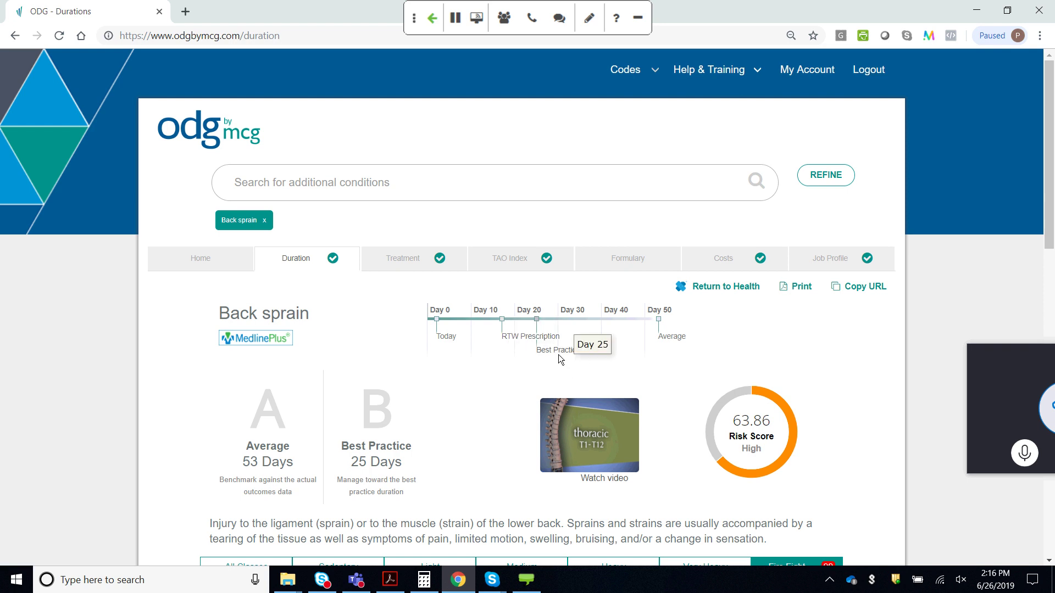
mouse_move(550, 353)
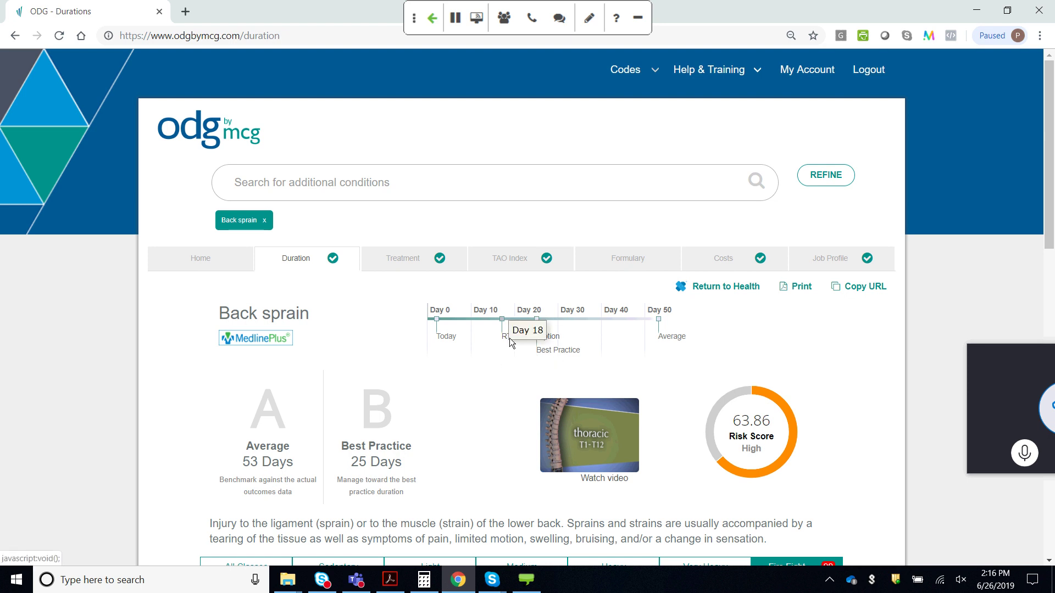
left_click(510, 340)
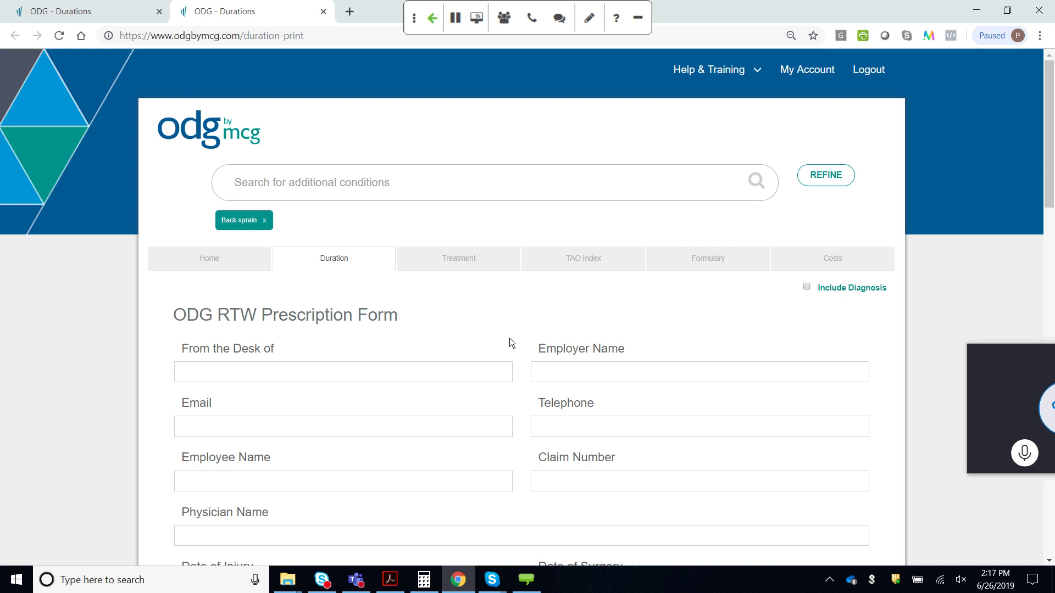
Include the diagnosis and fill the sender's name, email and phone from saved entries
left_click(807, 286)
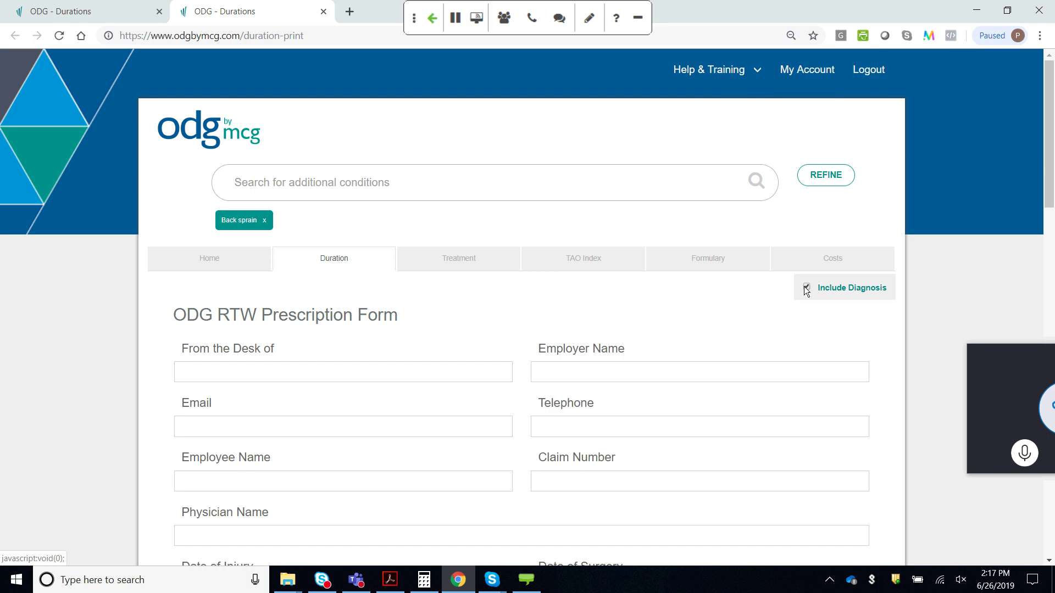
left_click(318, 372)
left_click(258, 268)
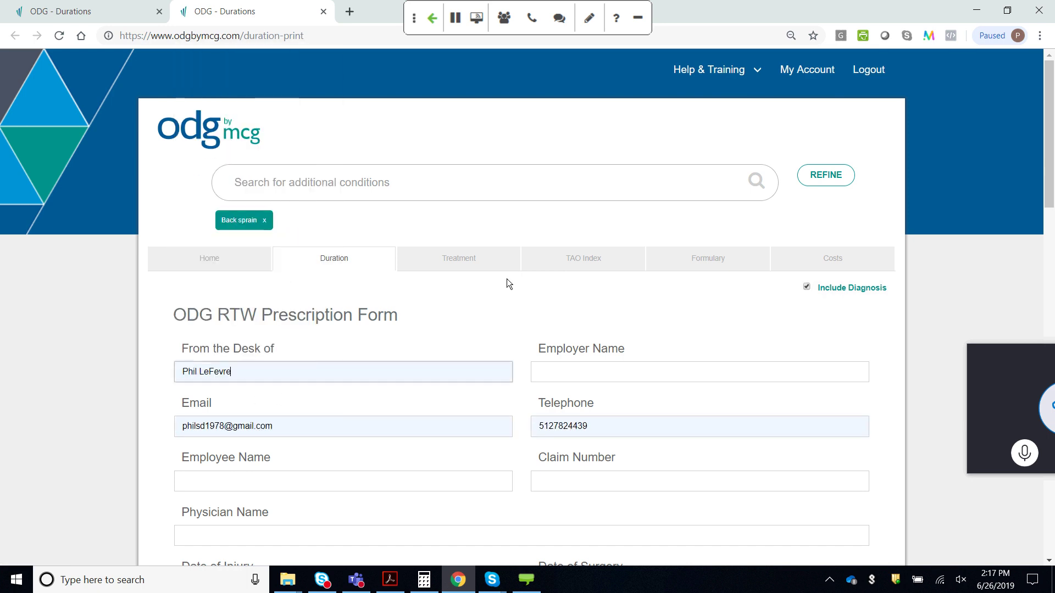
scroll(654, 309, "down", 1)
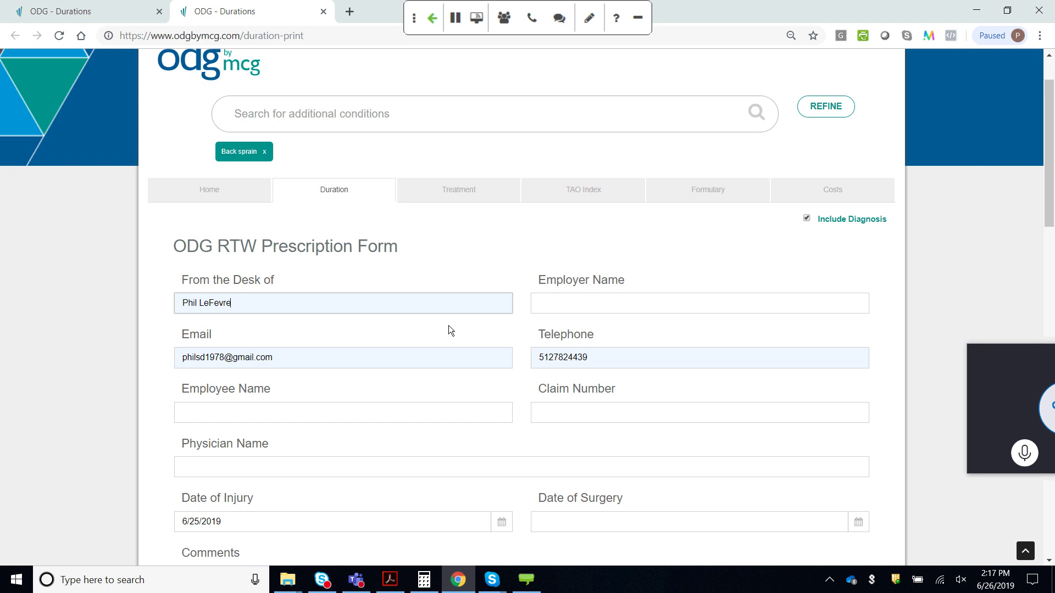
left_click(436, 357)
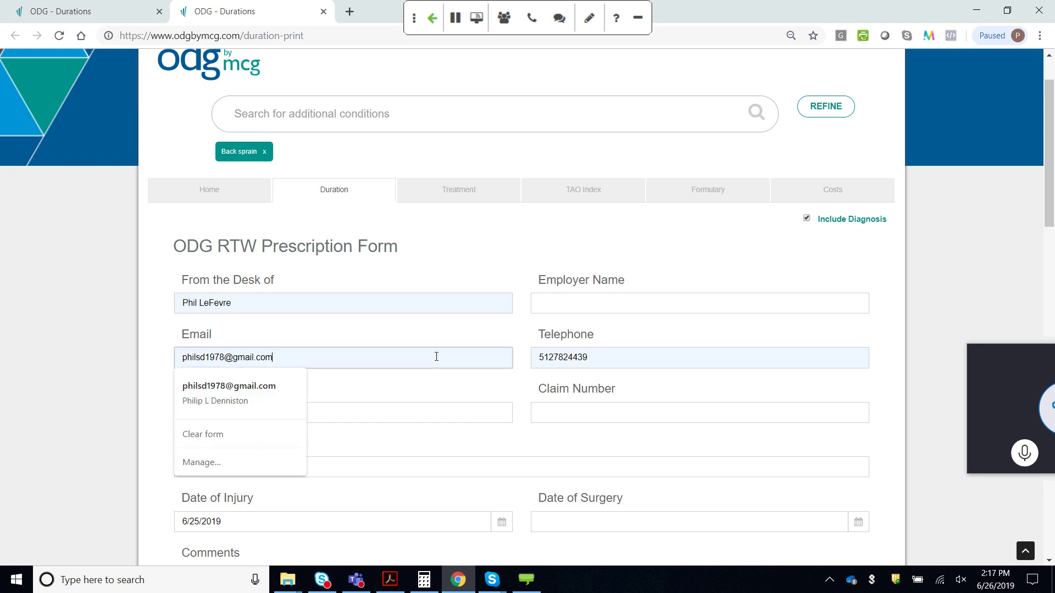
left_click(434, 321)
Fill employer MCG Health, employee name, claim number and physician name from saved entries
left_click(569, 304)
left_click(560, 329)
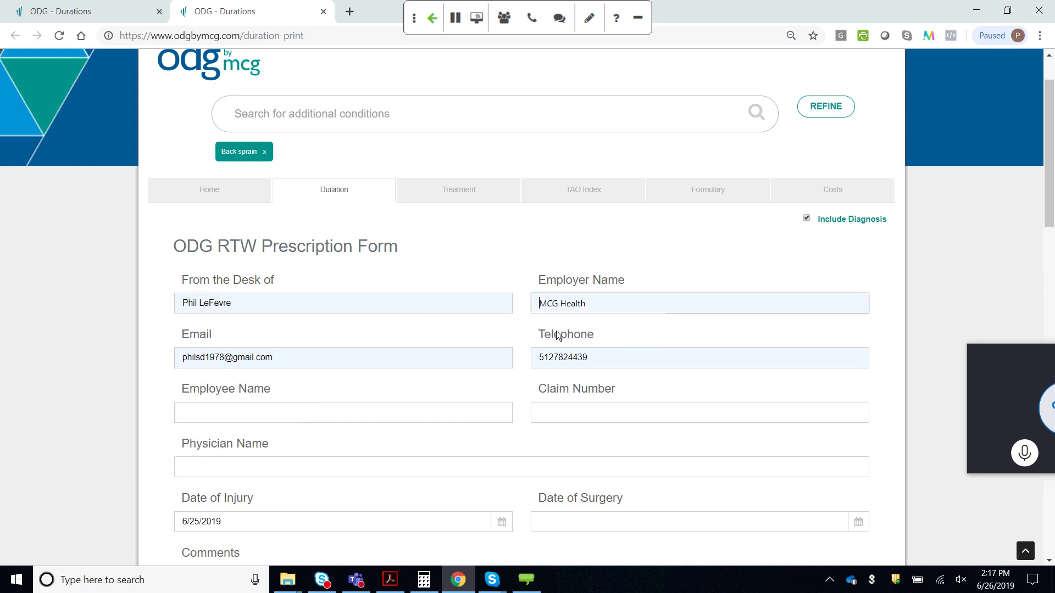
scroll(429, 274, "down", 3)
left_click(386, 207)
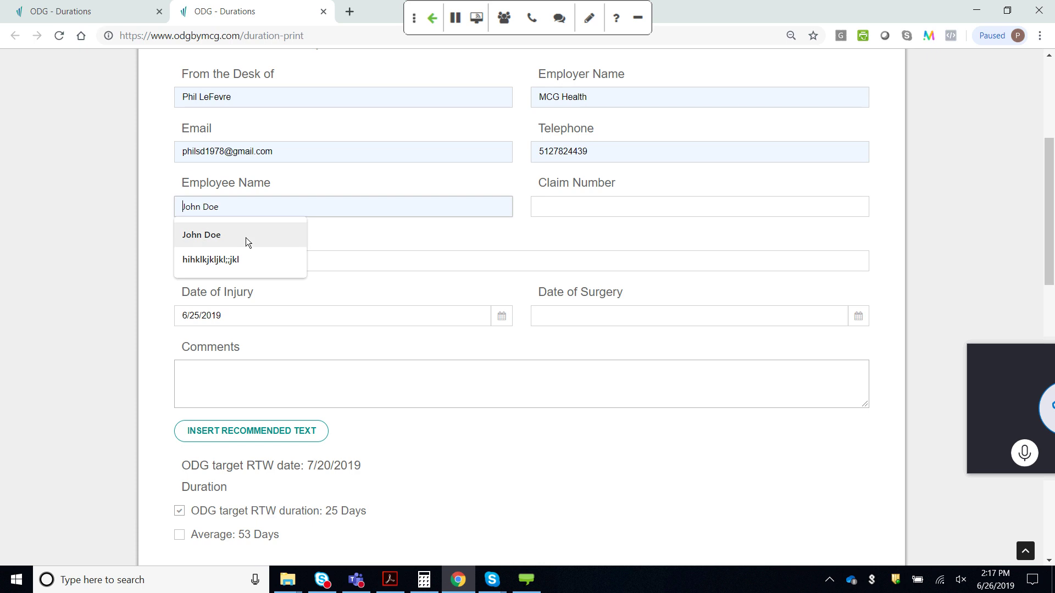
left_click(246, 237)
left_click(559, 211)
left_click(559, 234)
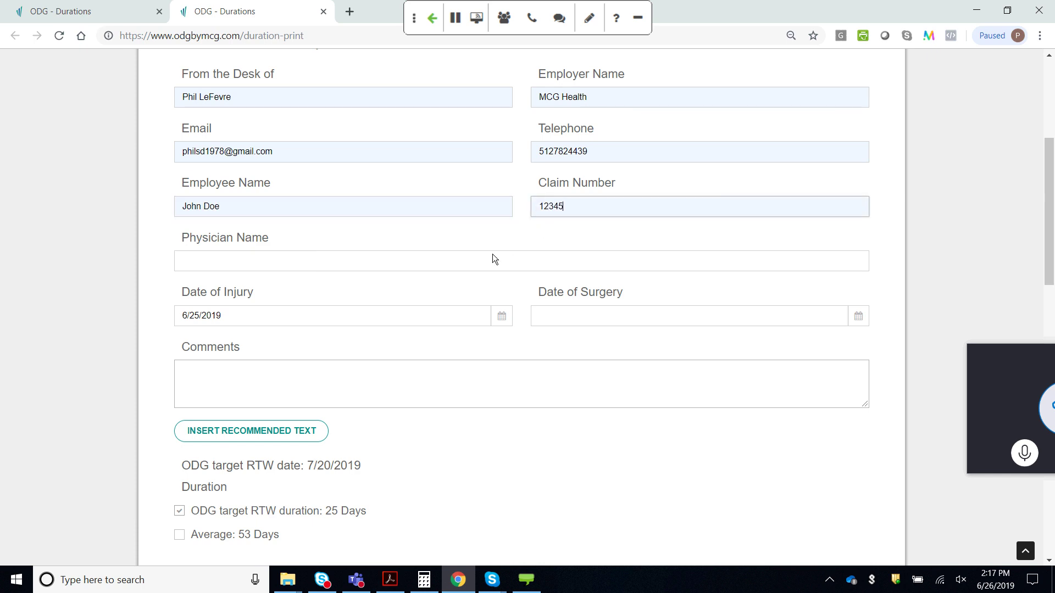
left_click(482, 264)
left_click(265, 289)
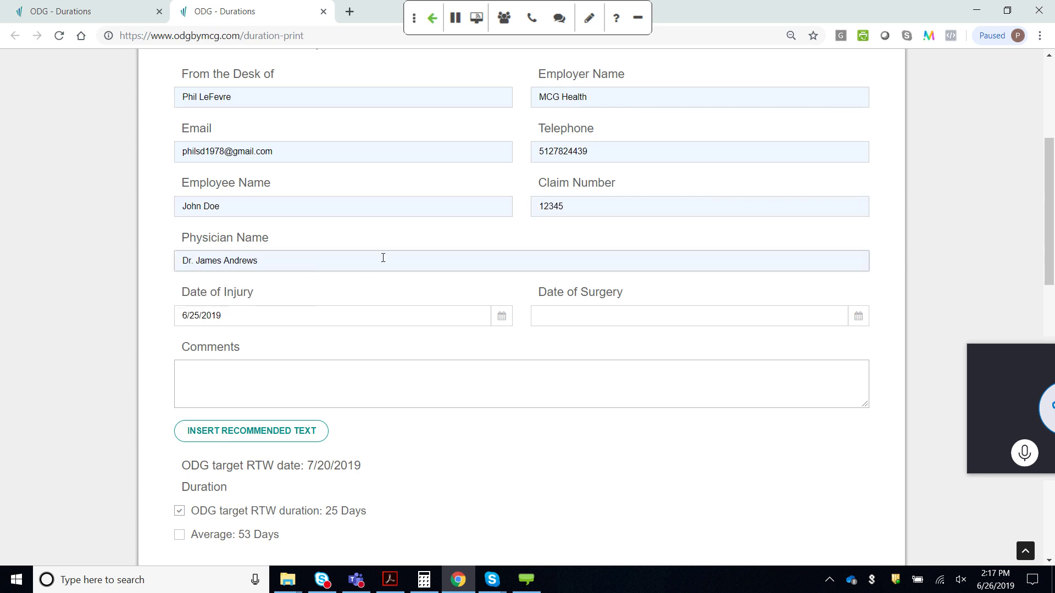
scroll(383, 258, "down", 1)
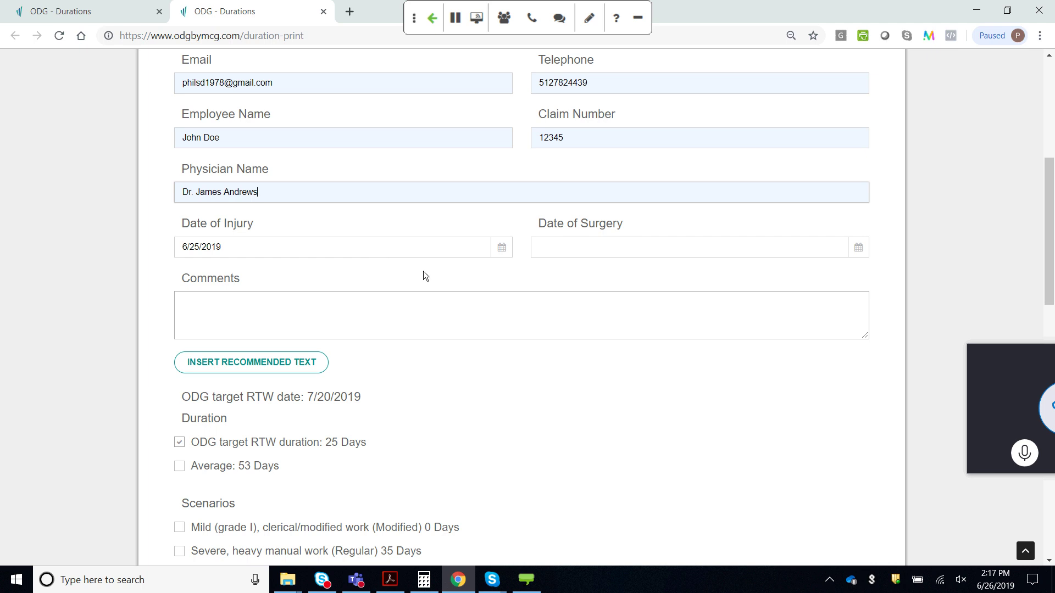
Insert the recommended return-to-work request text into the Comments box
left_click(282, 370)
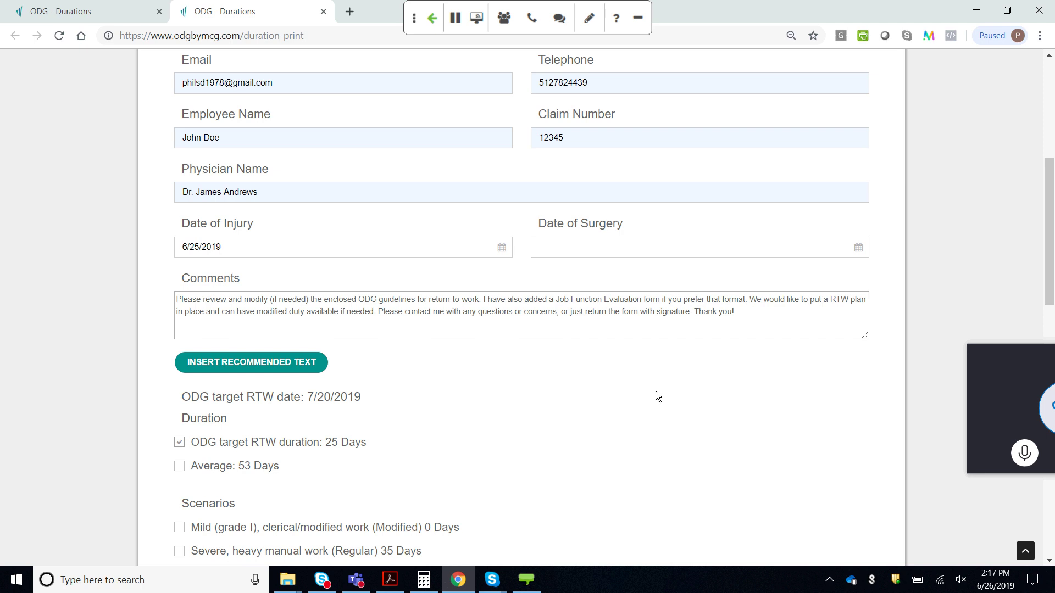
scroll(657, 396, "down", 7)
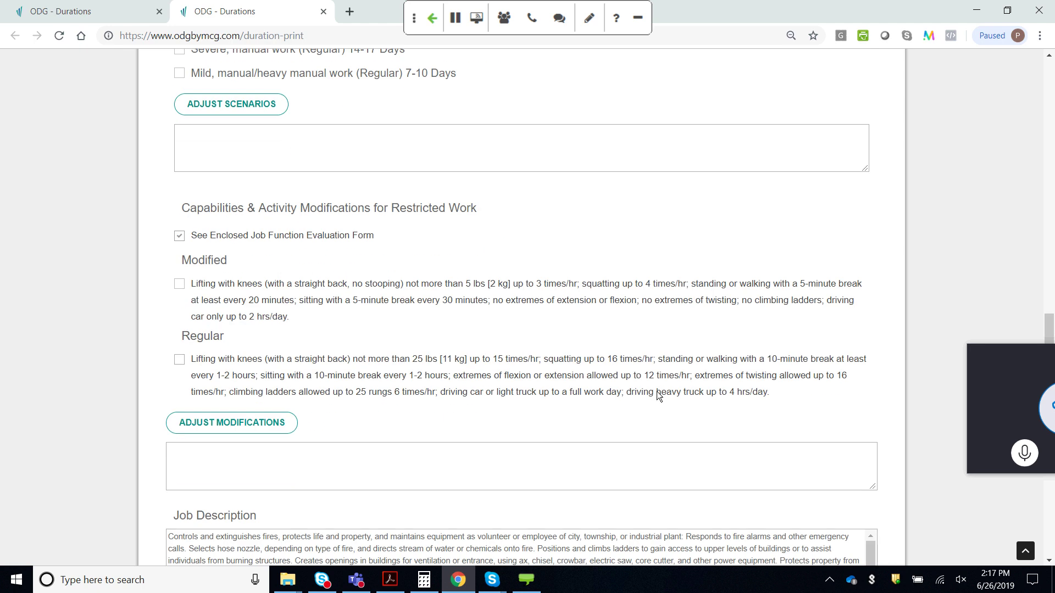
scroll(658, 396, "down", 3)
Generate the RTW prescription PDF and scroll to page 2's ODG Job Function Evaluation Form
left_click(803, 529)
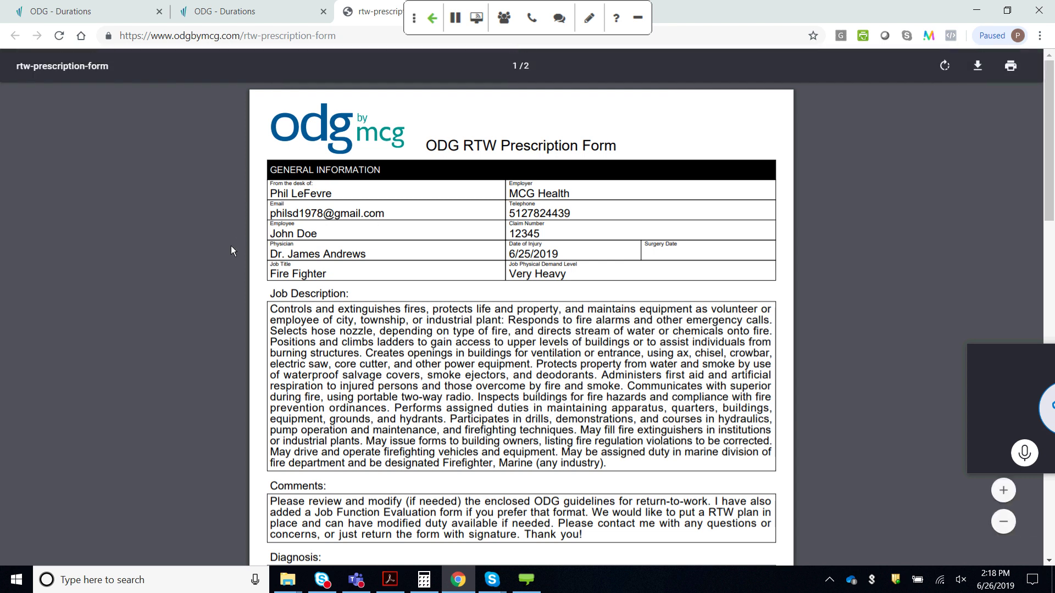
scroll(256, 233, "down", 1)
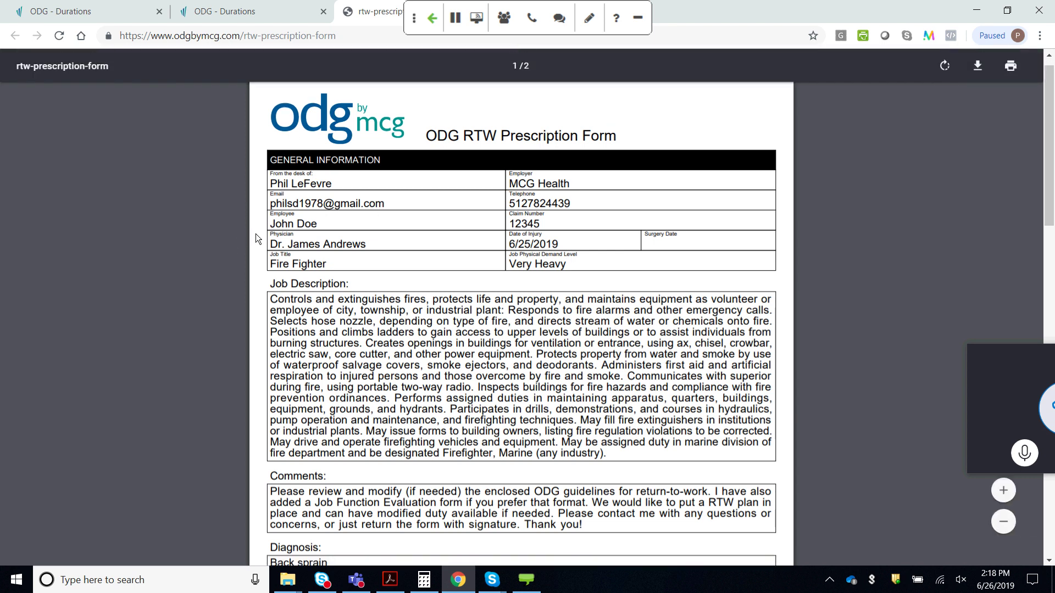
scroll(259, 176, "down", 2)
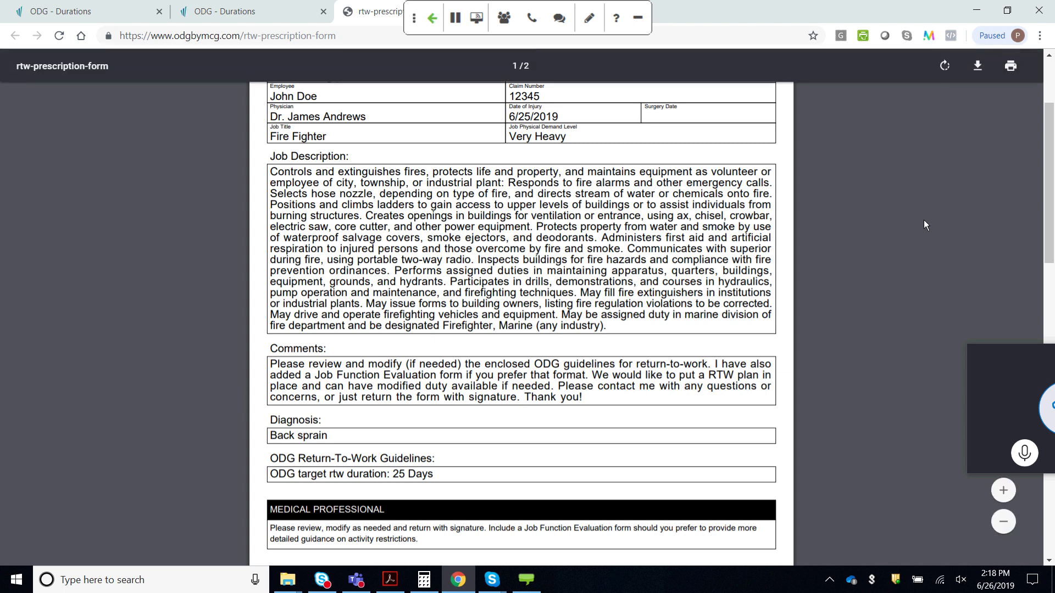
scroll(925, 220, "down", 3)
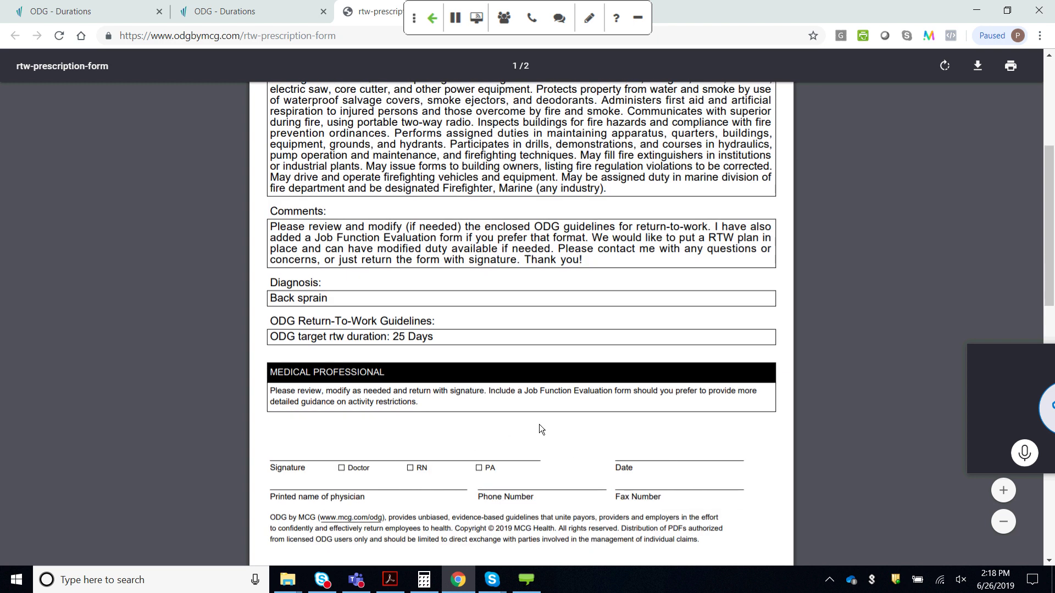
scroll(599, 400, "down", 8)
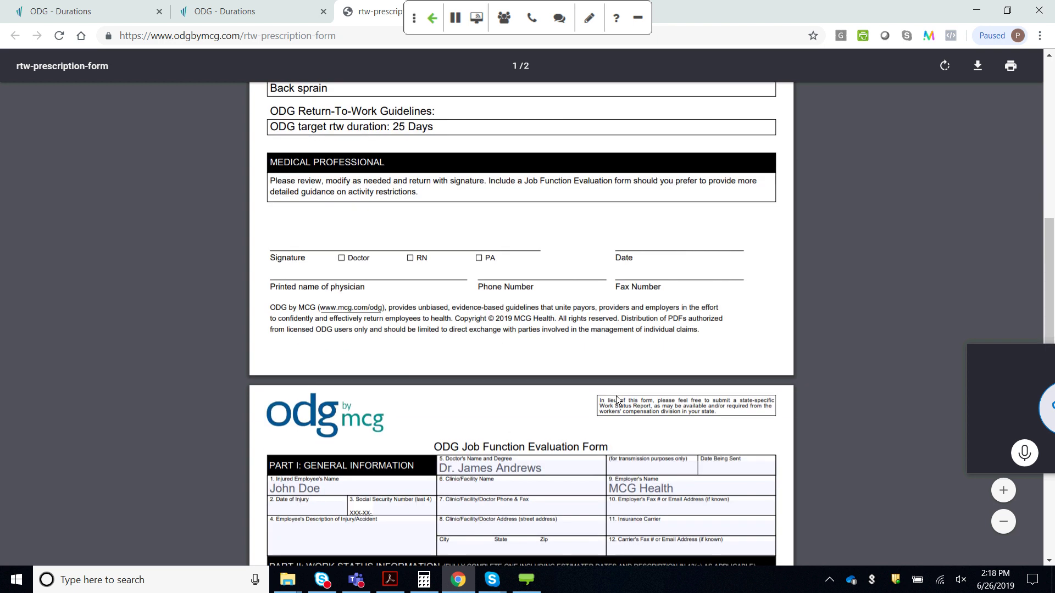
scroll(654, 399, "down", 2)
scroll(715, 396, "up", 3)
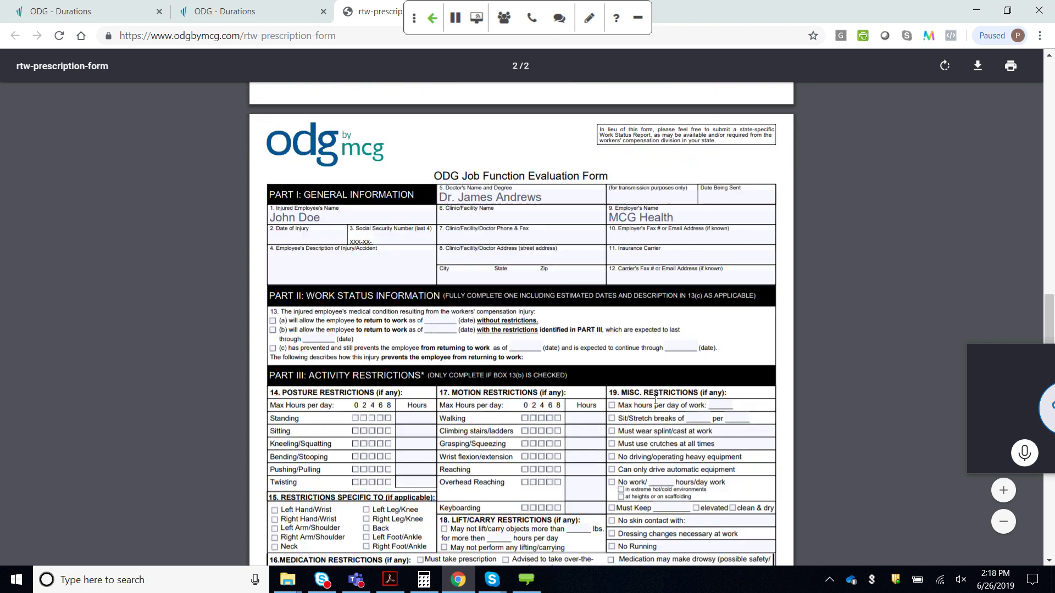
scroll(849, 389, "down", 1)
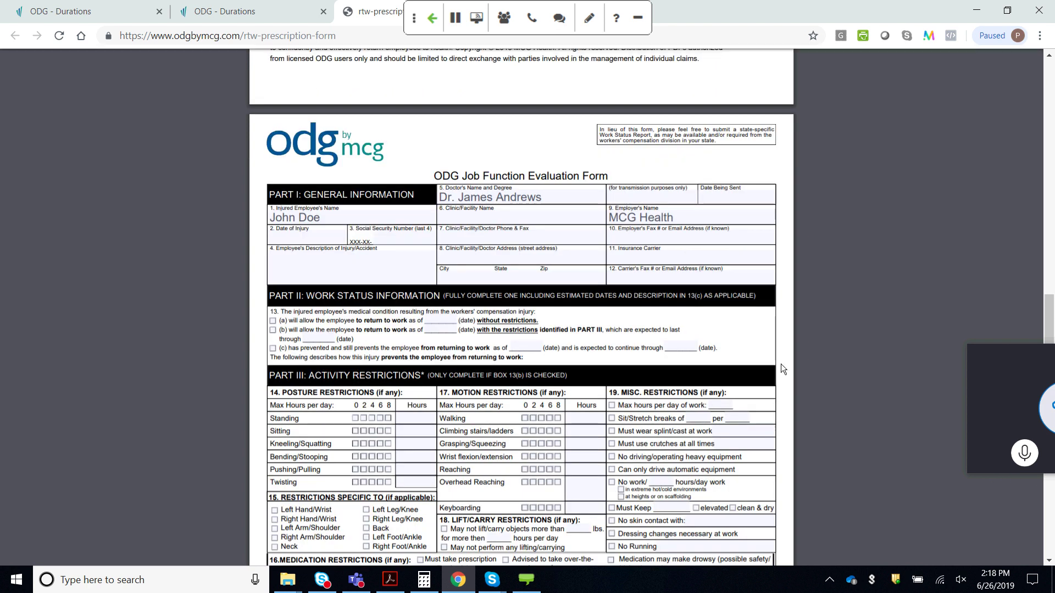
scroll(757, 346, "up", 8)
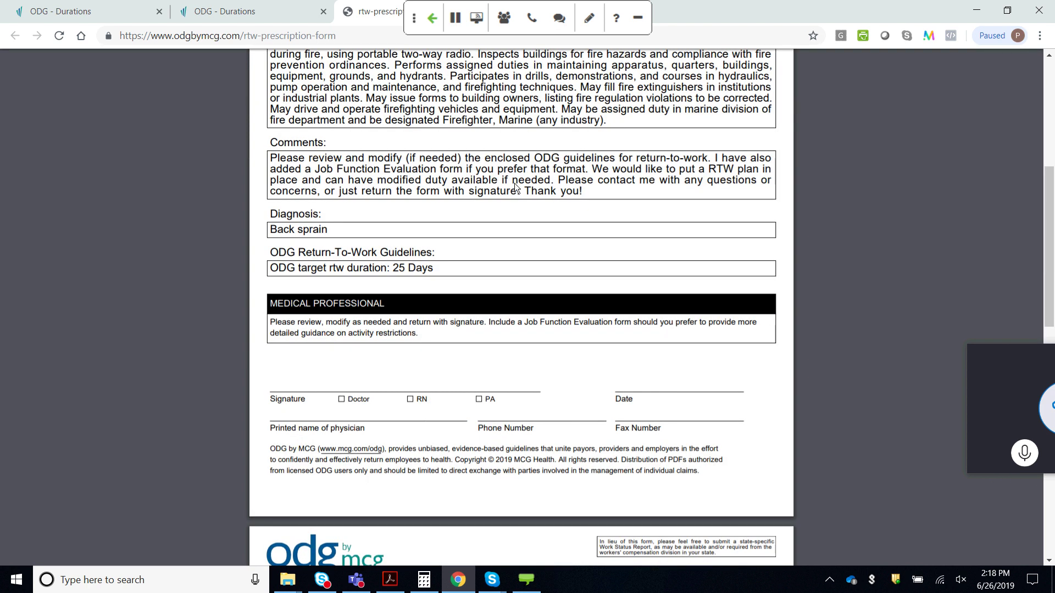
scroll(272, 431, "down", 6)
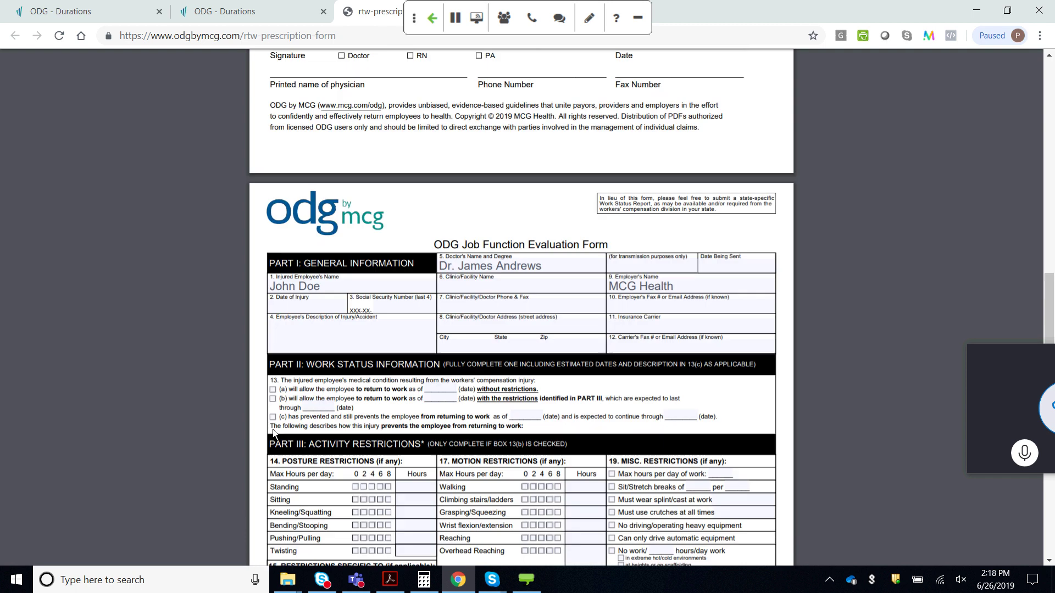
Tick 13(a) return without restrictions, try '30 days' as the date, and dismiss the invalid-date alert
left_click(272, 389)
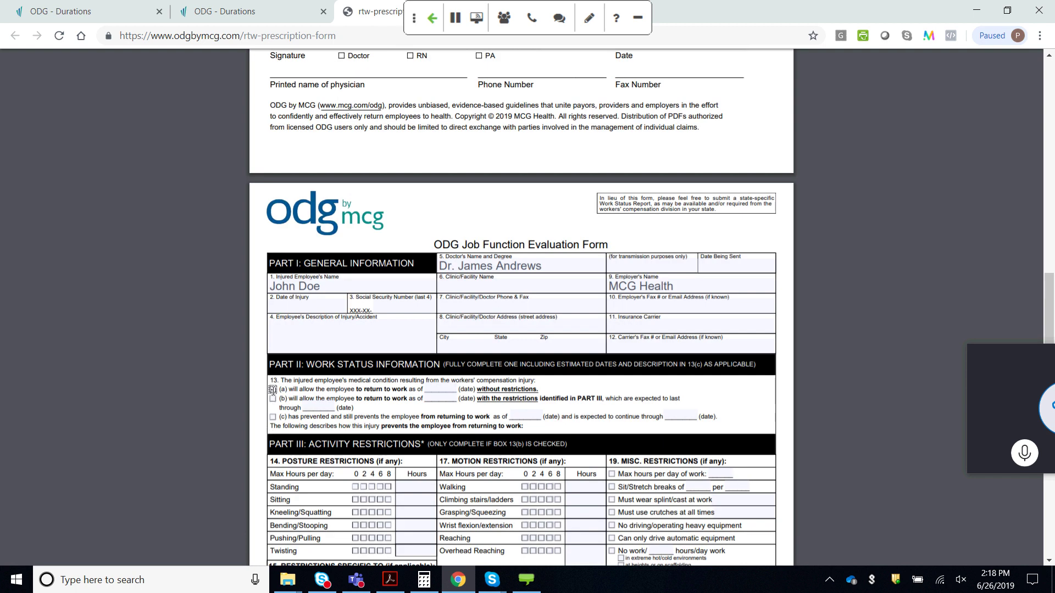
left_click(434, 390)
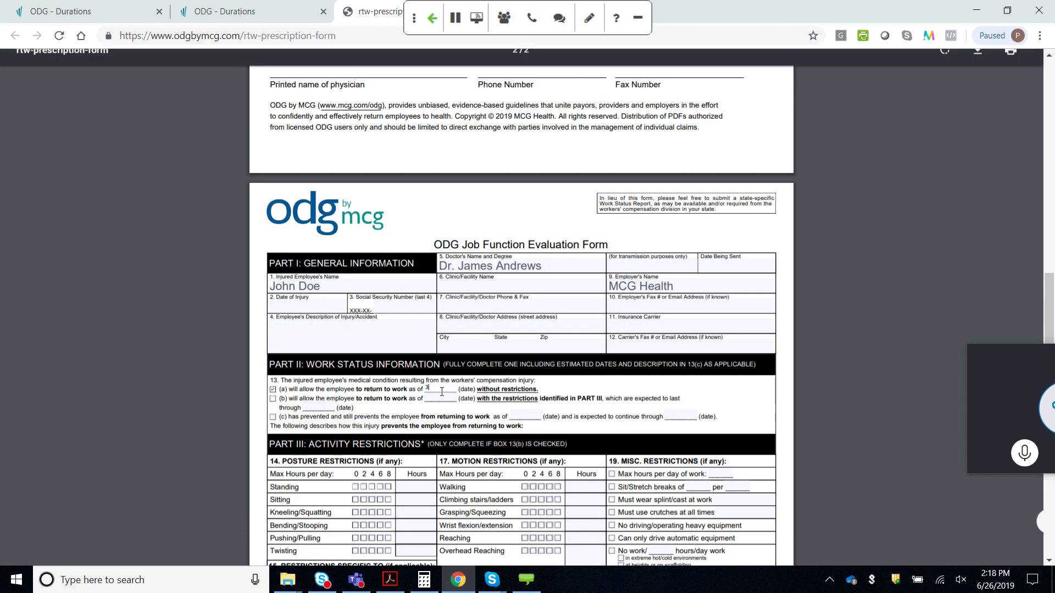
type("30 days")
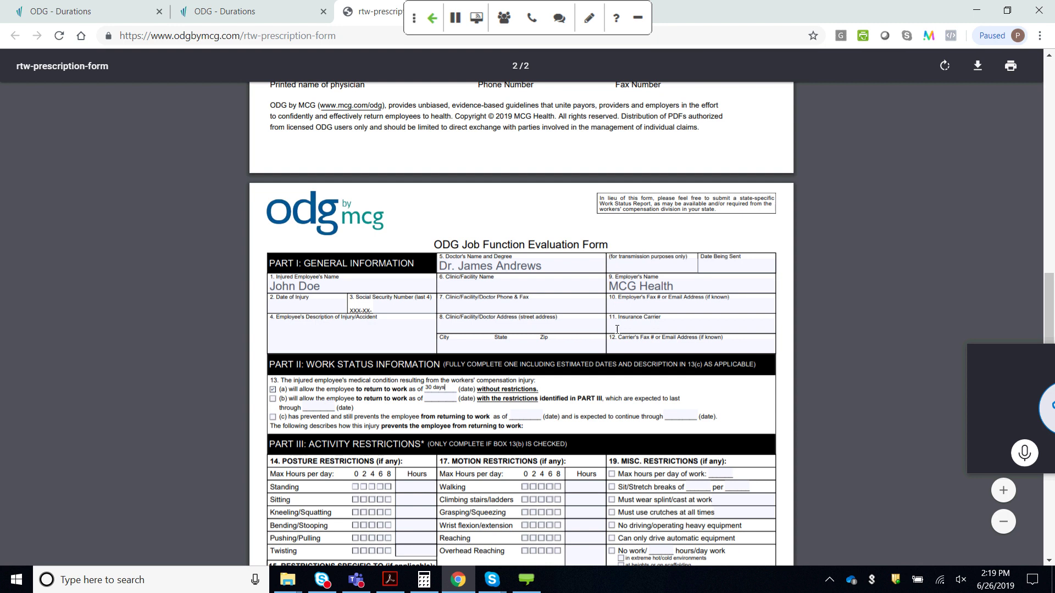
left_click(437, 400)
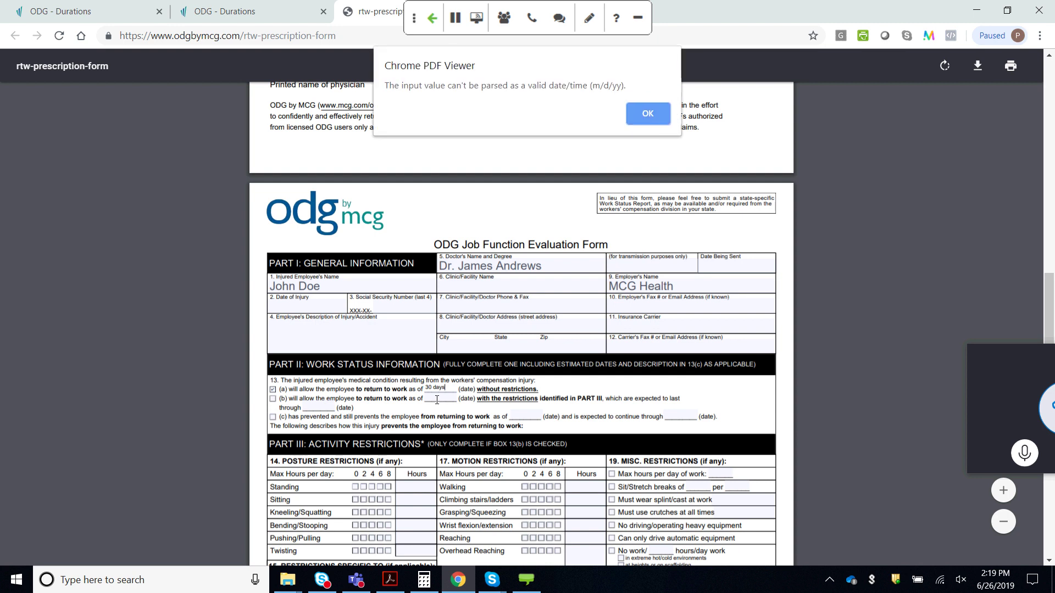
left_click(640, 122)
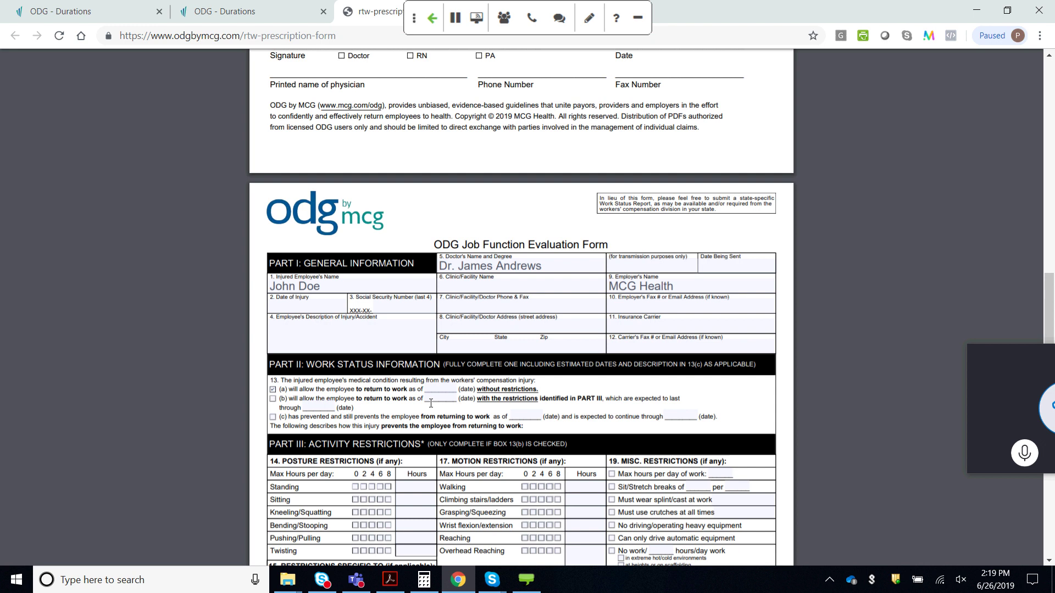
Scroll back to the top of the form and return to the ODG Durations tab
scroll(431, 404, "down", 3)
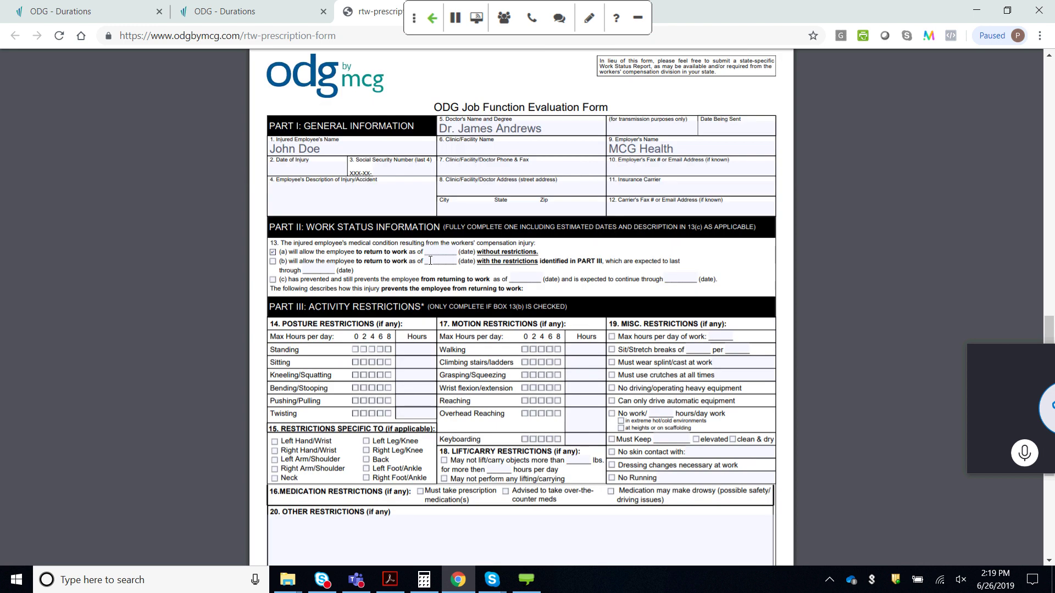
scroll(431, 260, "down", 3)
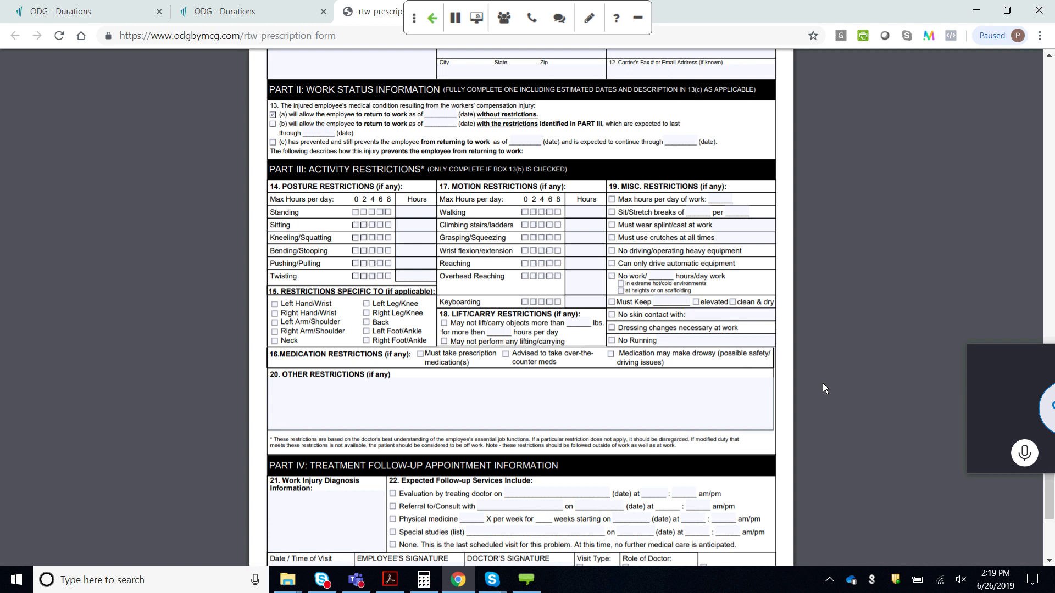
scroll(824, 409, "up", 4)
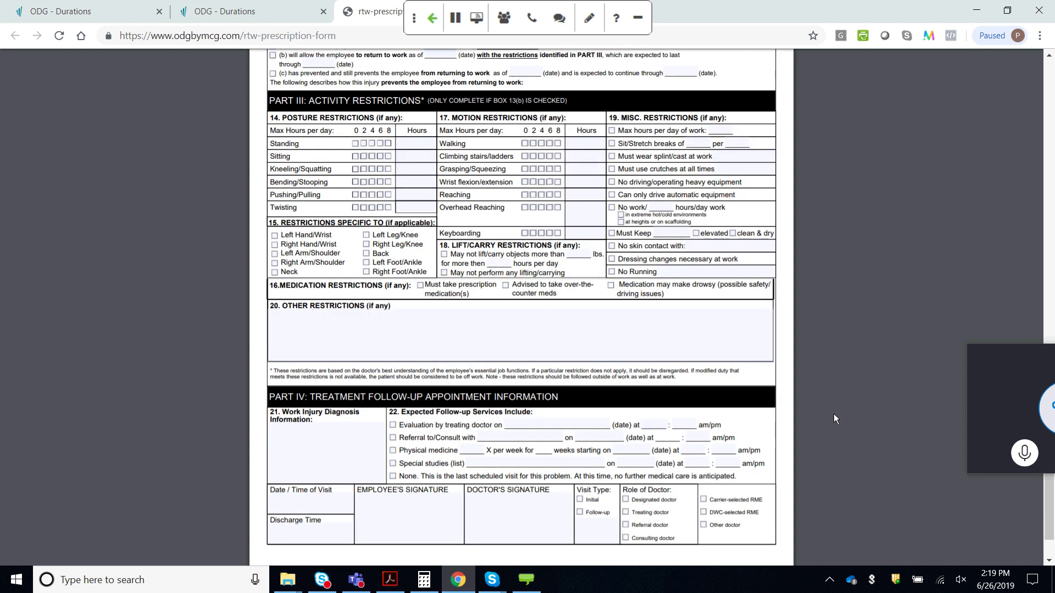
scroll(836, 419, "up", 13)
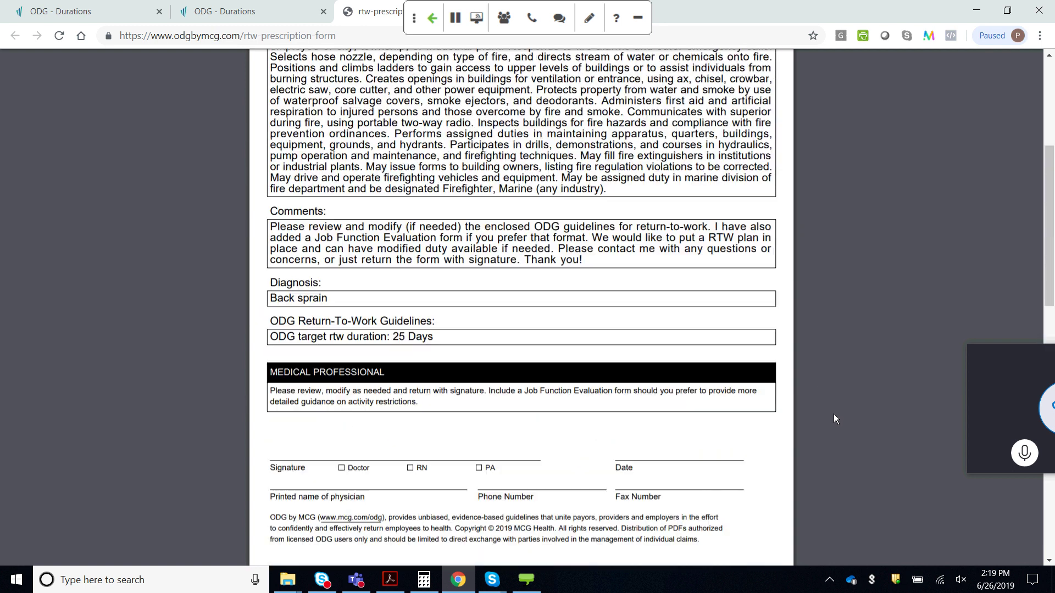
scroll(833, 414, "up", 1)
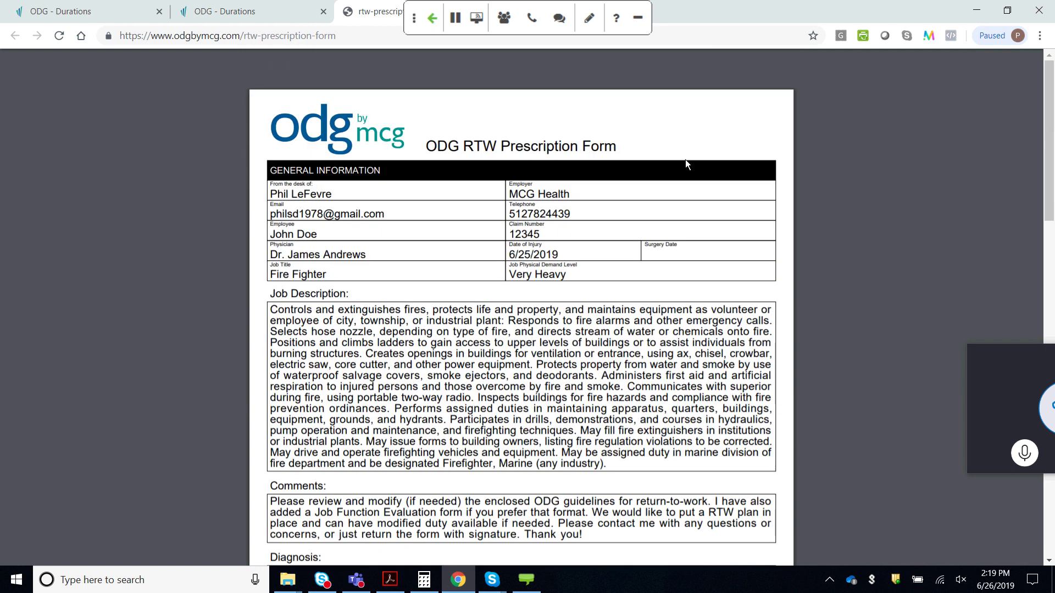
left_click(91, 12)
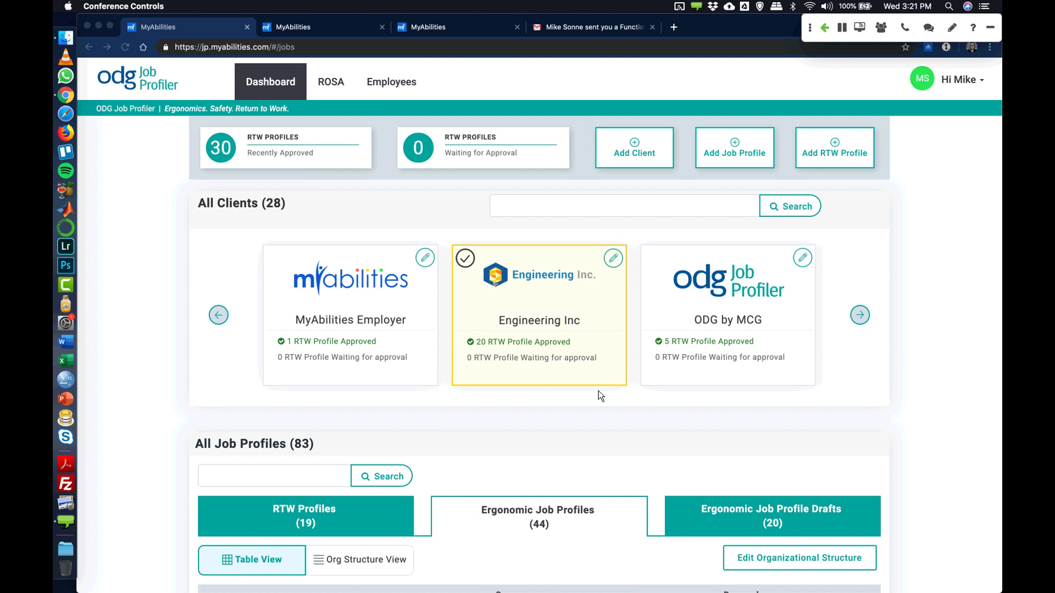
scroll(599, 391, "down", 5)
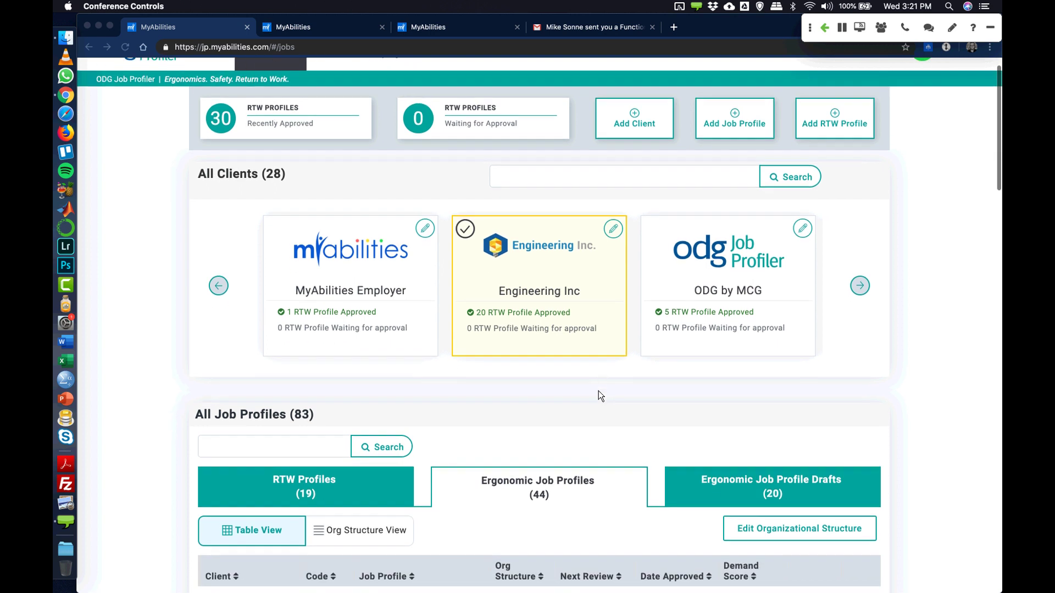
scroll(599, 391, "down", 4)
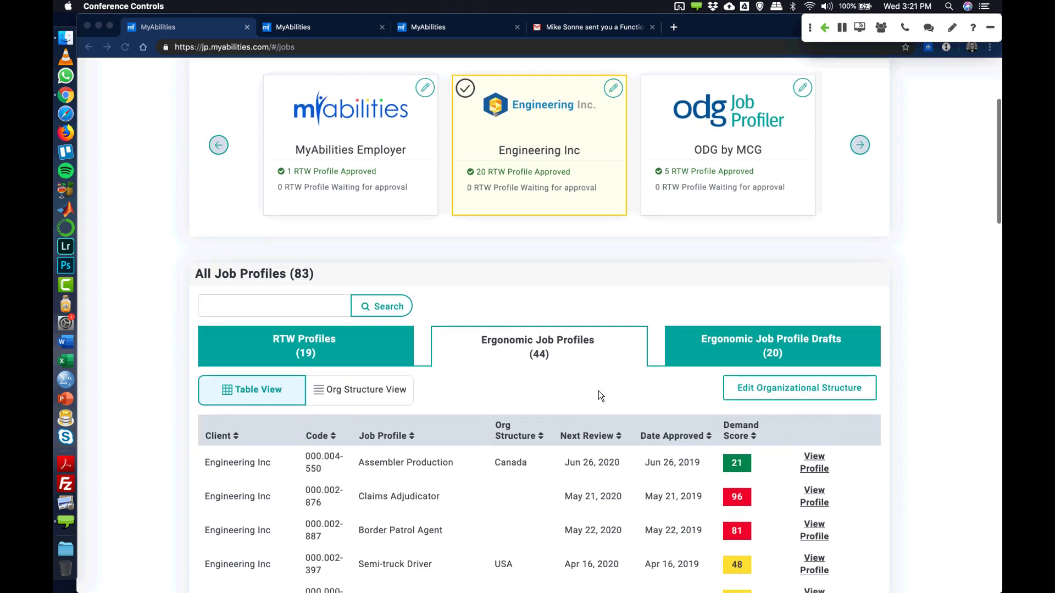
scroll(599, 391, "down", 2)
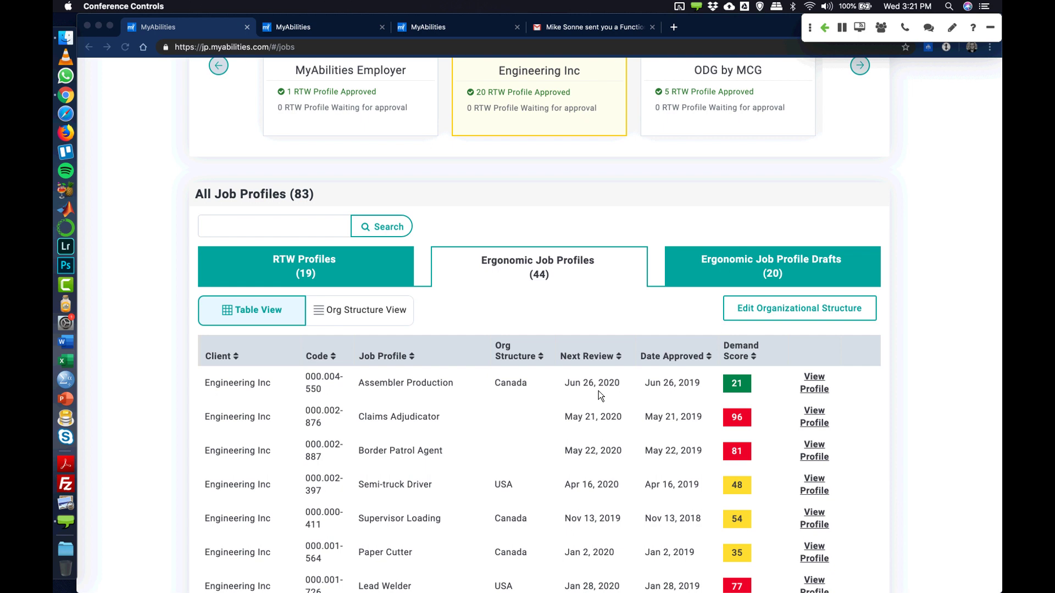
scroll(598, 391, "up", 5)
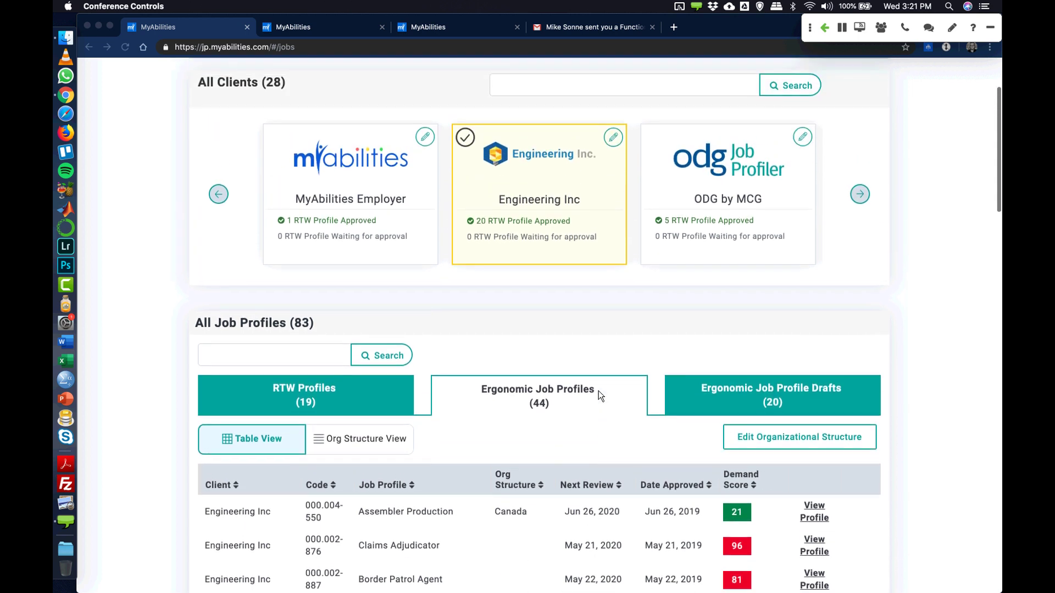
scroll(599, 391, "up", 3)
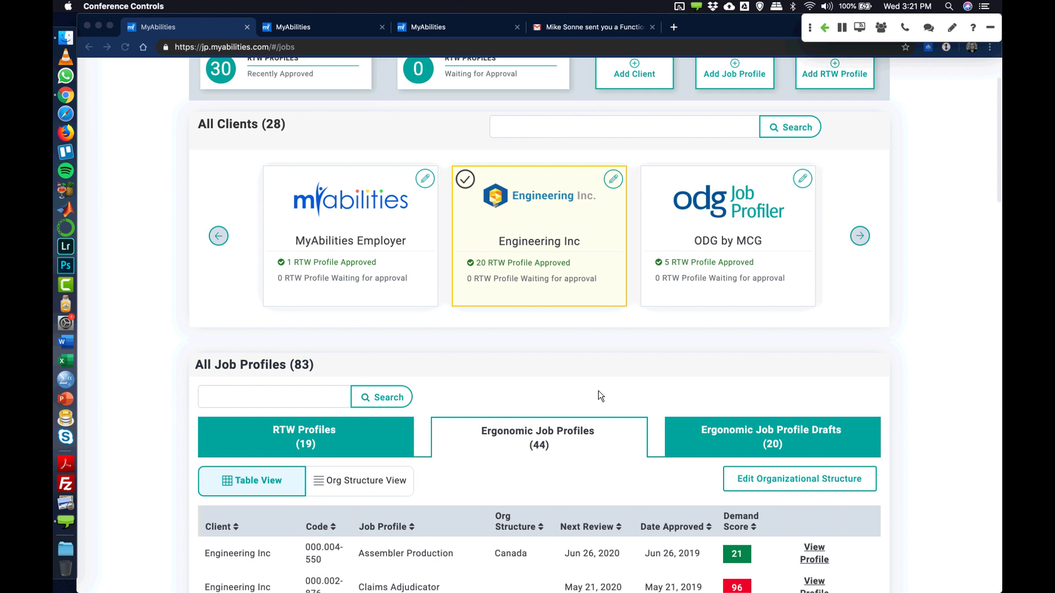
scroll(598, 391, "up", 3)
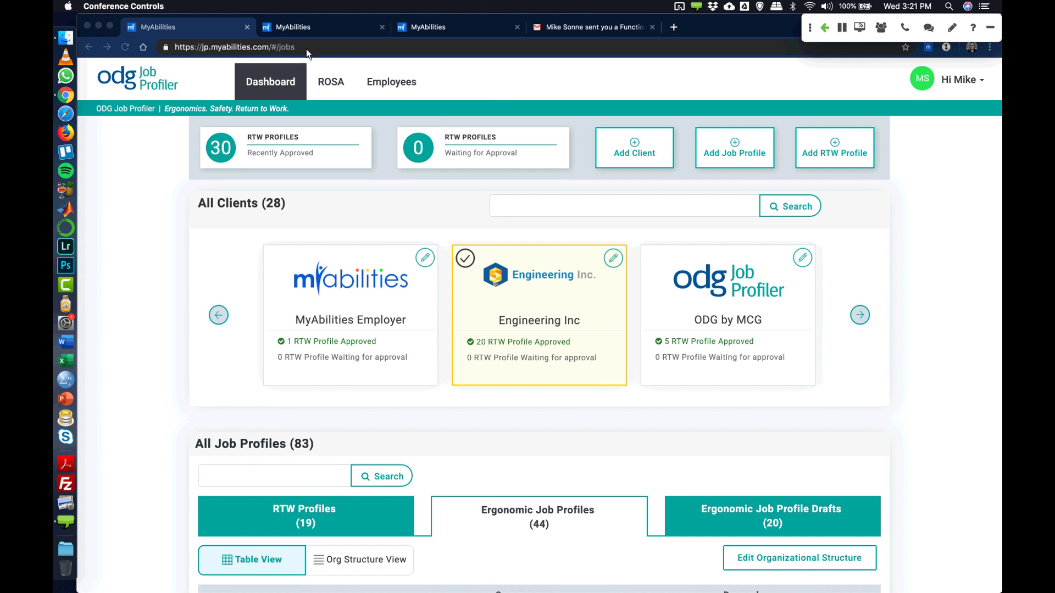
Open the Automobile Detailer profile and compare its demand score of 49 with industry 60 and company 62
left_click(300, 29)
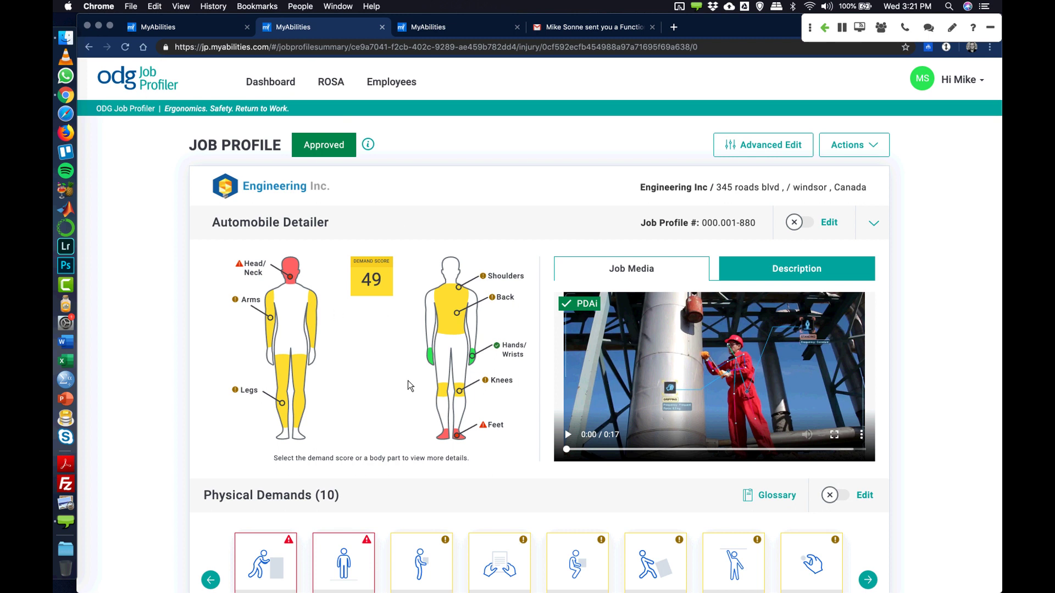
scroll(408, 380, "down", 2)
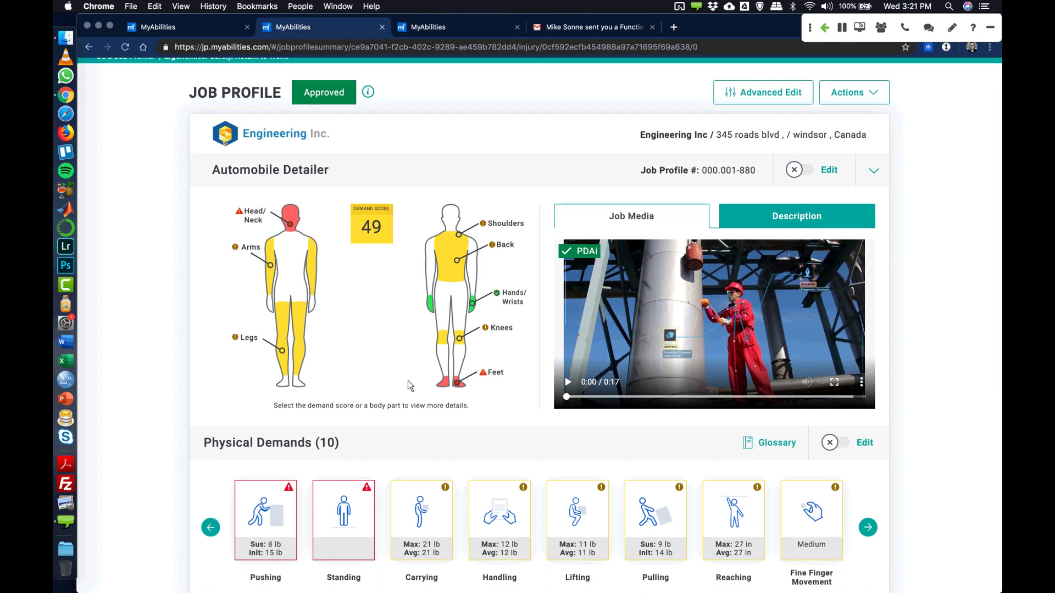
left_click(378, 240)
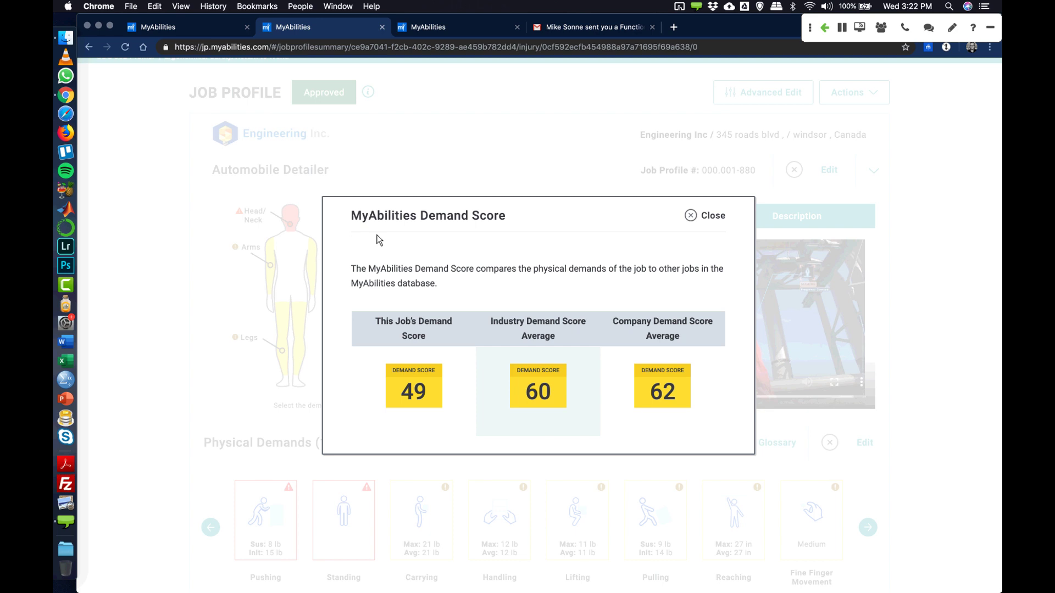
Close the MyAbilities Demand Score dialog to get back to the Automobile Detailer profile
left_click(692, 216)
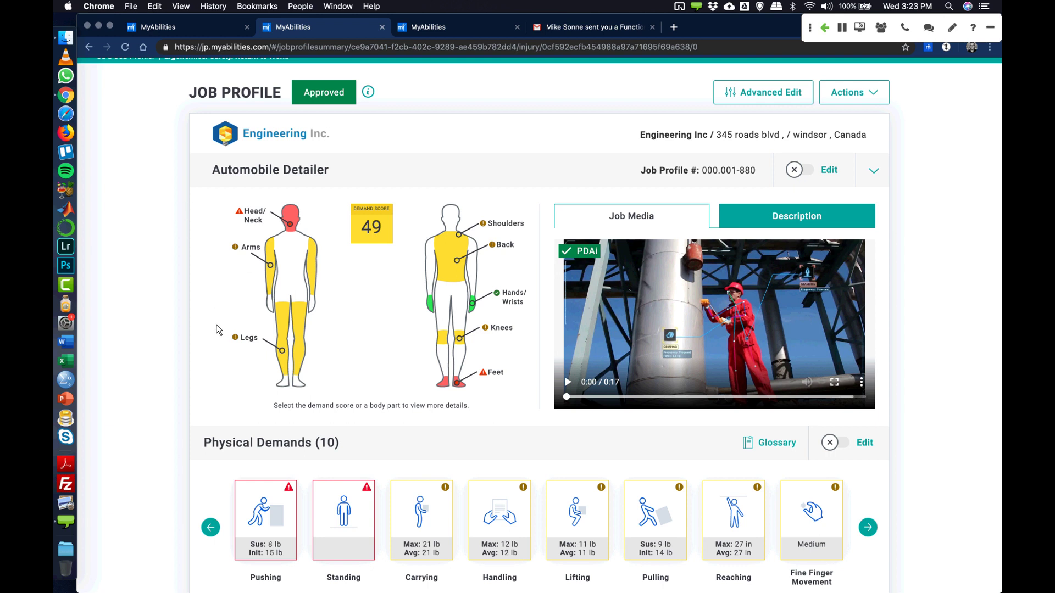
scroll(218, 330, "down", 1)
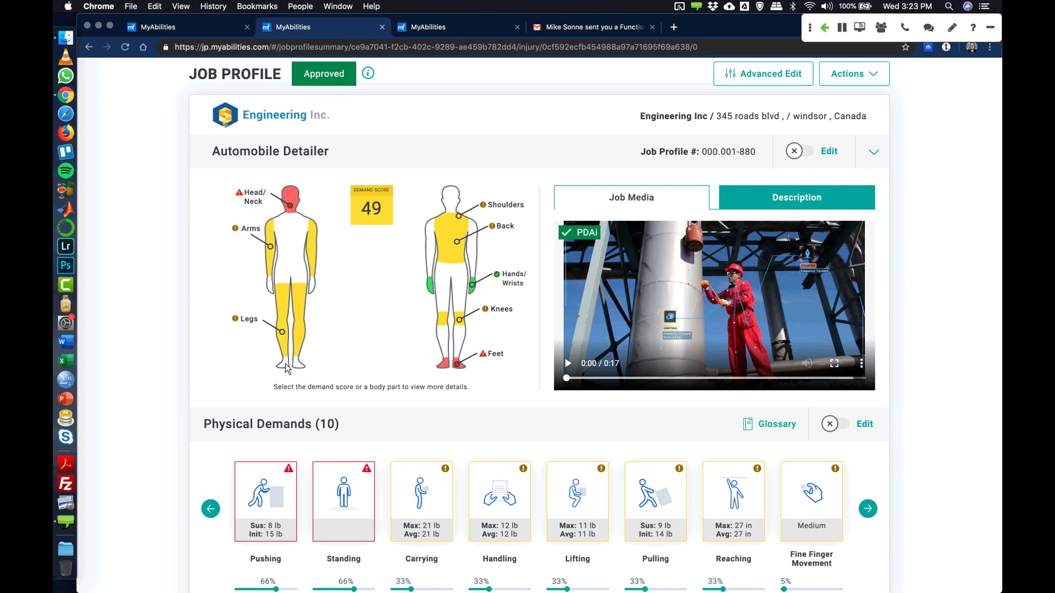
left_click(783, 200)
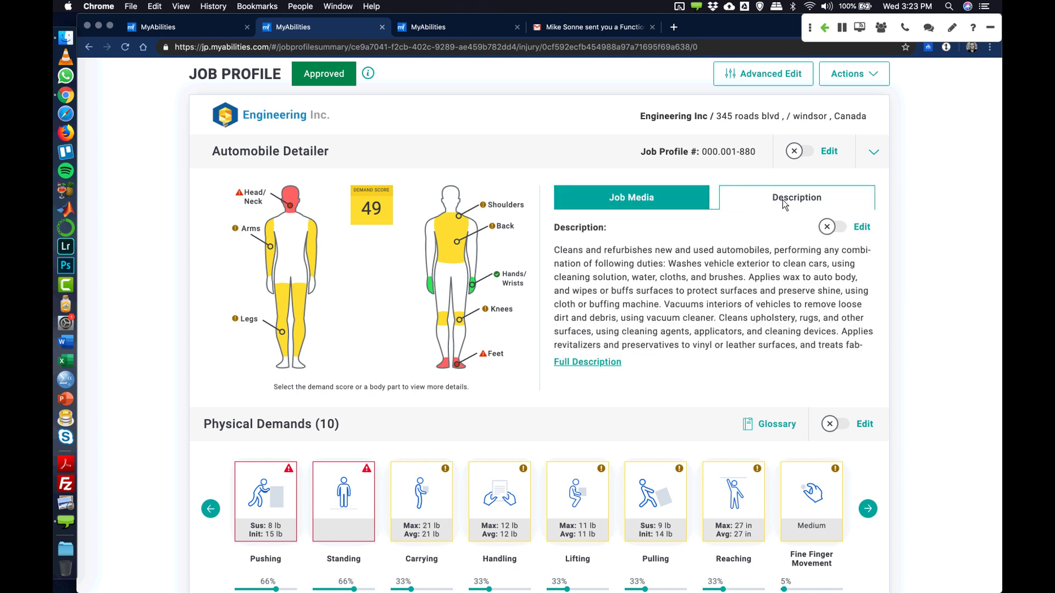
left_click(675, 201)
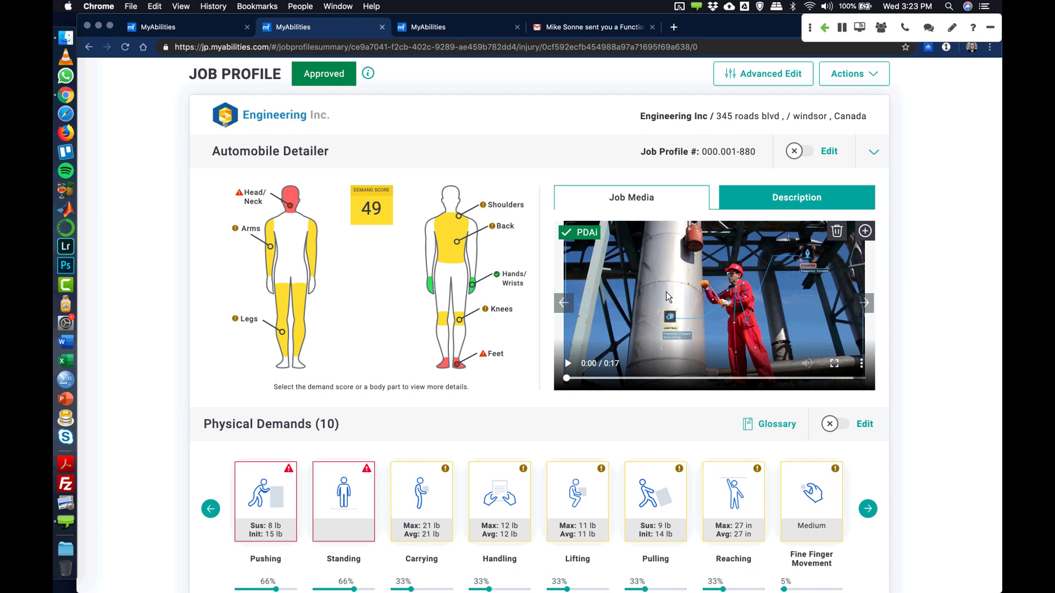
scroll(666, 292, "down", 5)
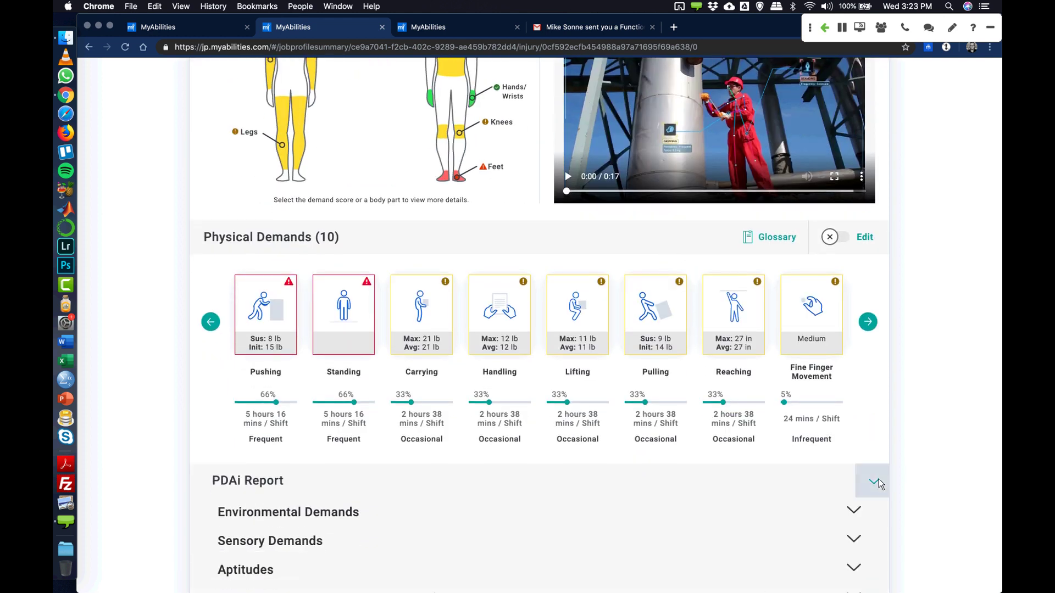
left_click(873, 482)
scroll(872, 452, "down", 5)
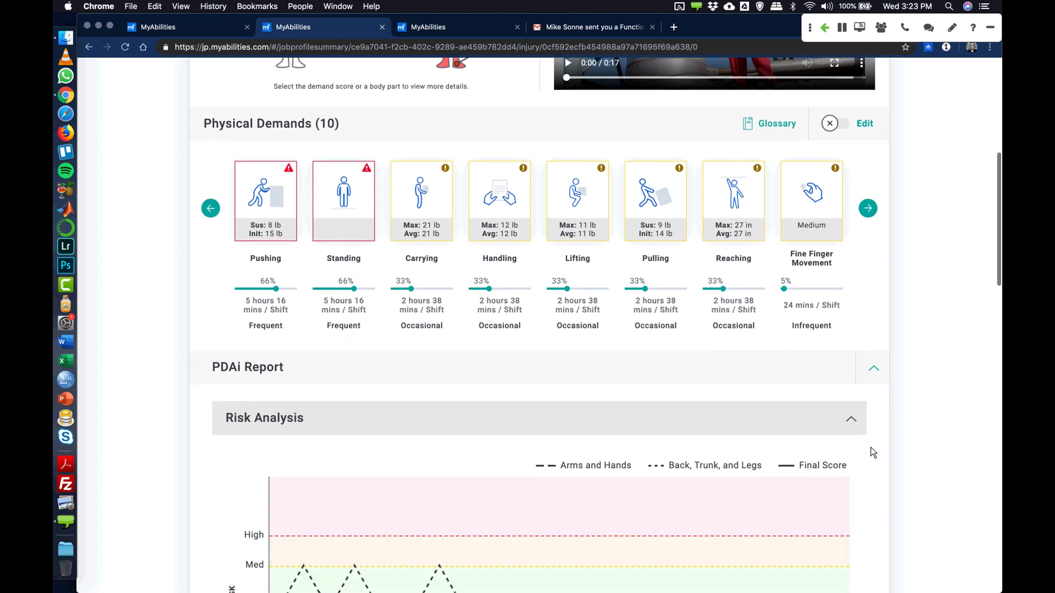
scroll(872, 453, "down", 5)
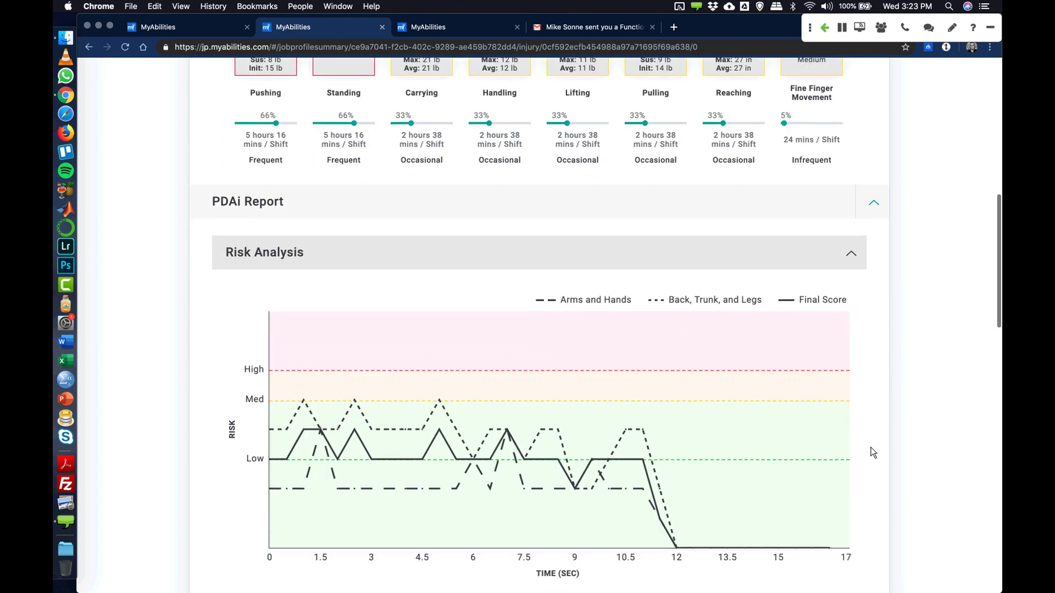
scroll(872, 452, "down", 1)
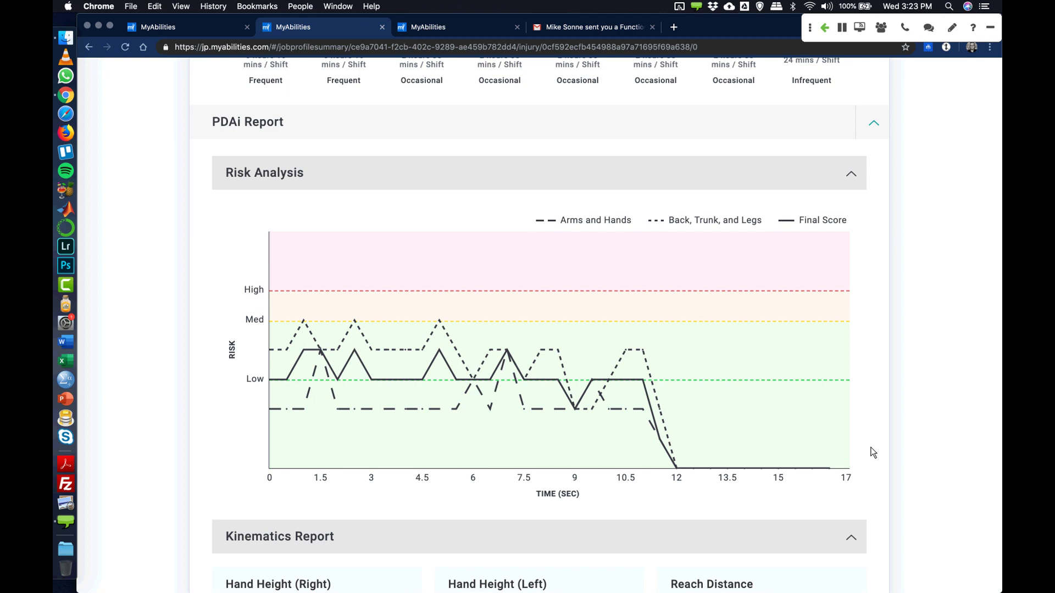
scroll(872, 453, "down", 5)
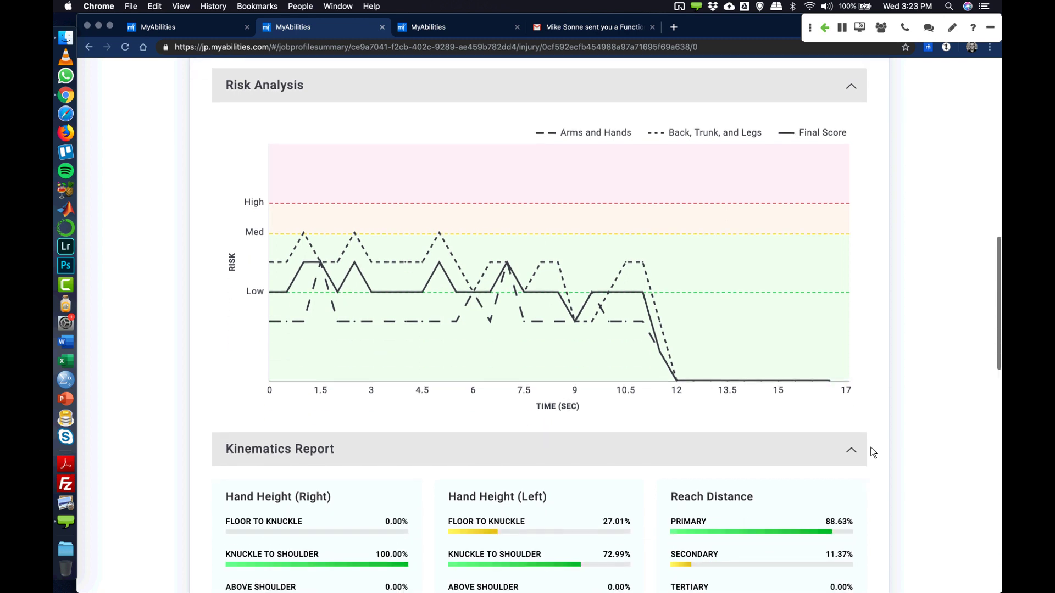
scroll(873, 453, "down", 3)
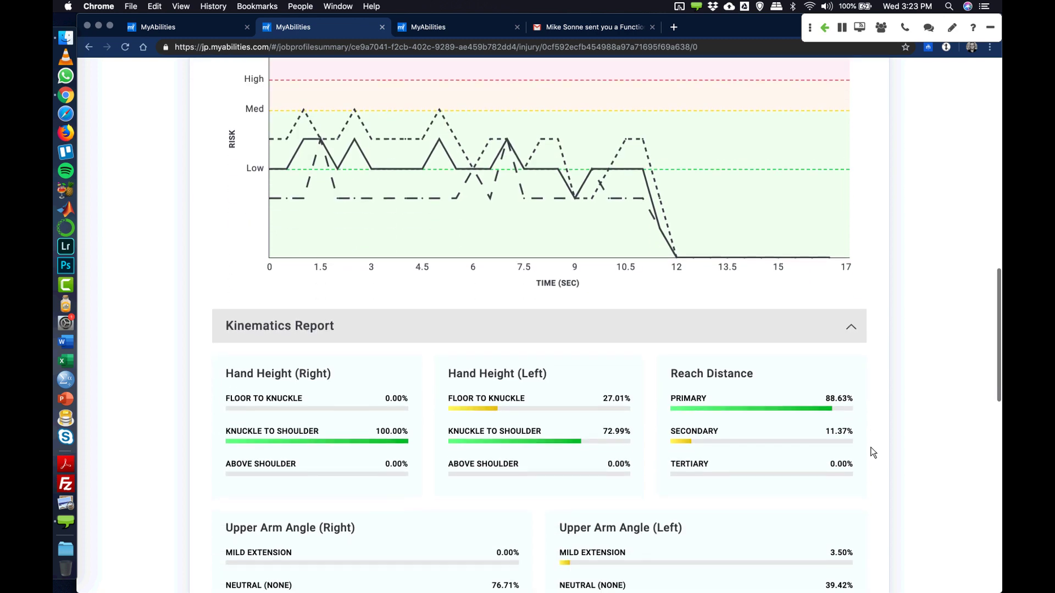
scroll(873, 453, "down", 3)
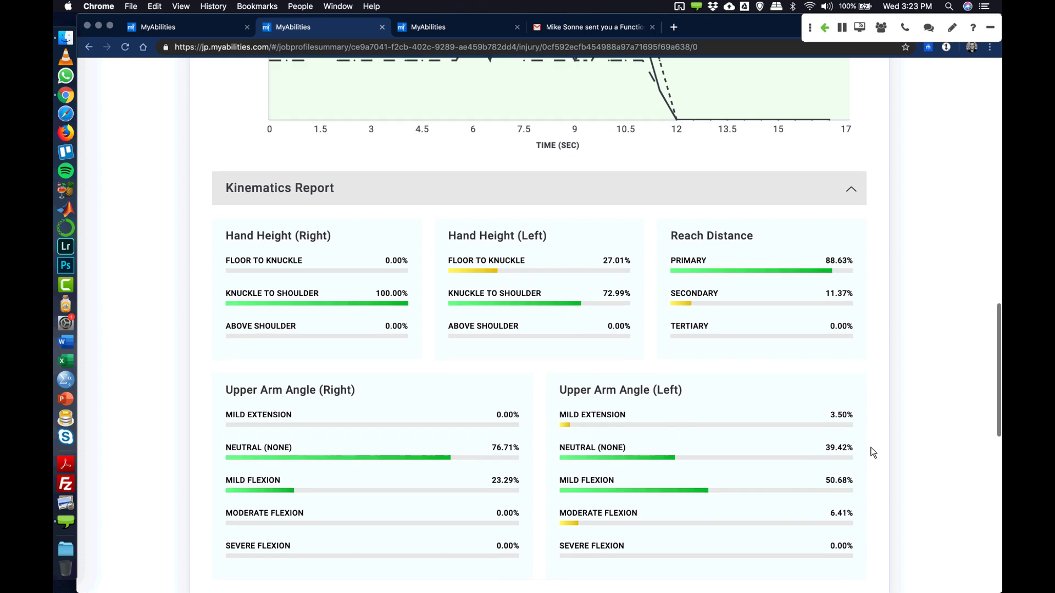
scroll(873, 453, "down", 2)
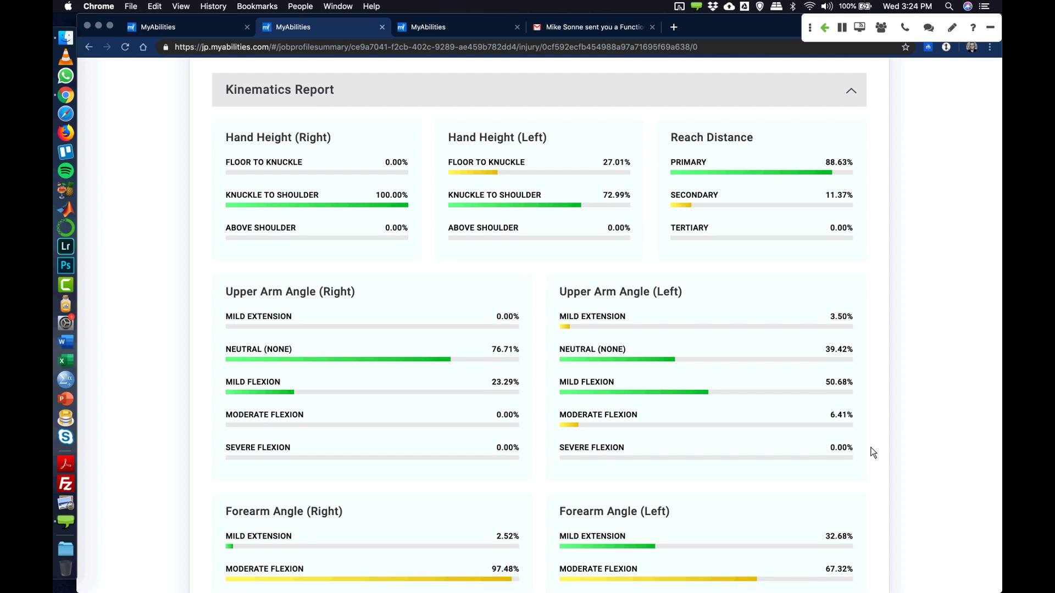
scroll(873, 452, "down", 3)
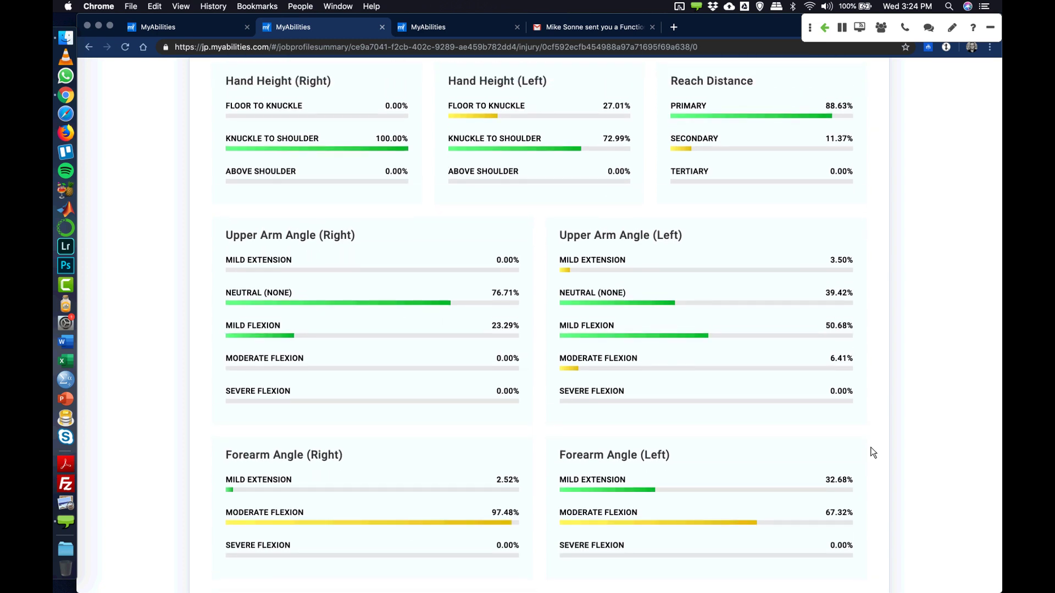
scroll(873, 452, "up", 5)
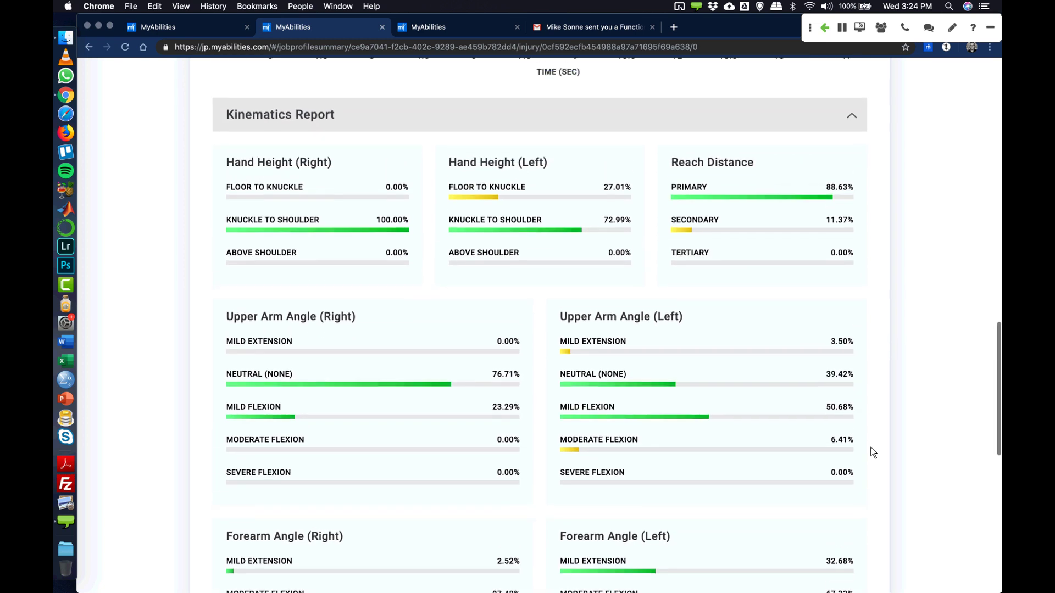
scroll(874, 452, "up", 3)
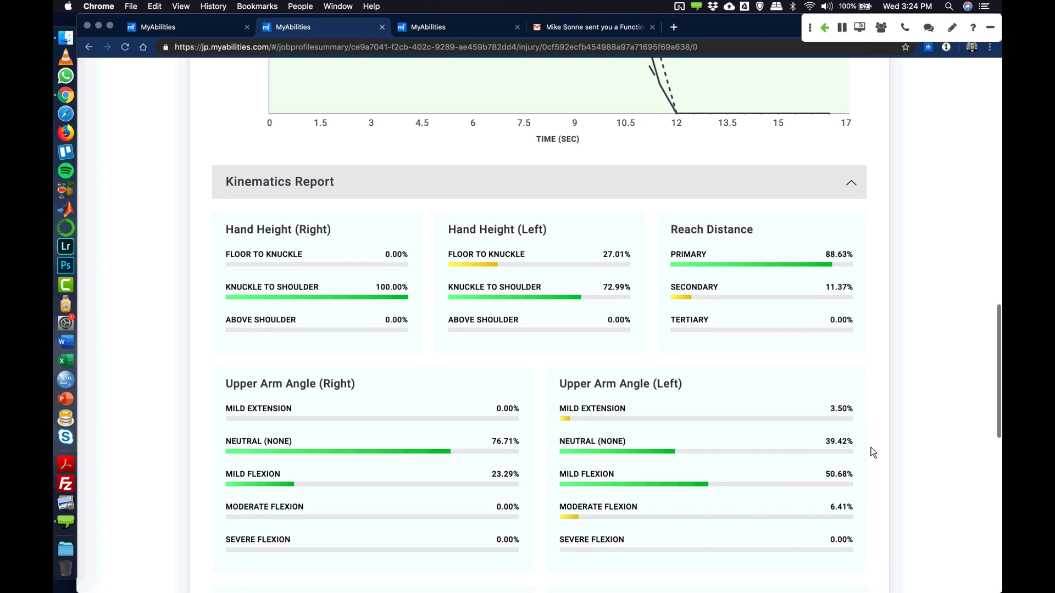
scroll(873, 452, "up", 4)
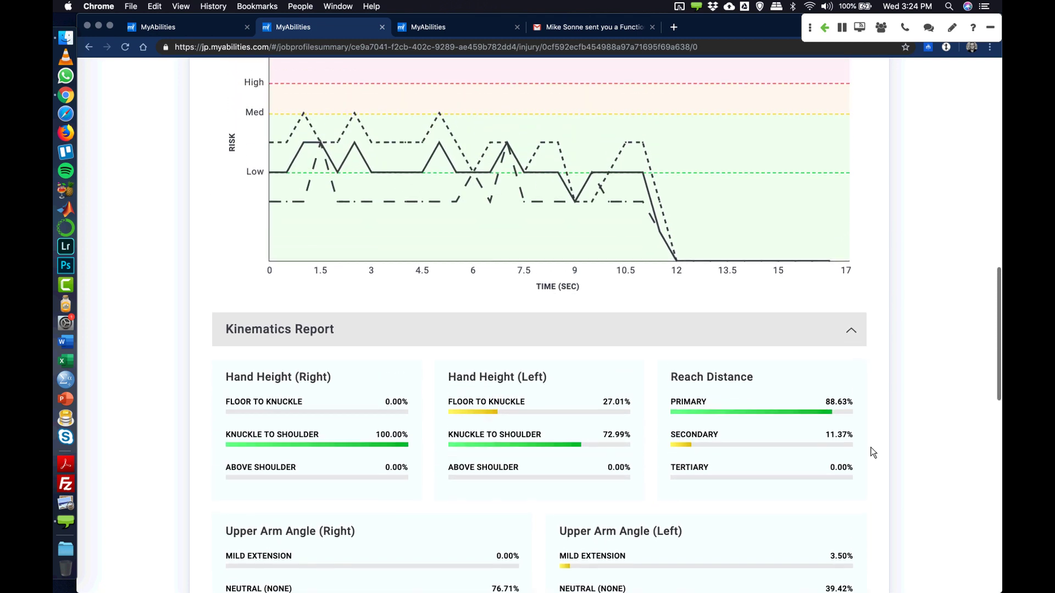
scroll(873, 452, "up", 3)
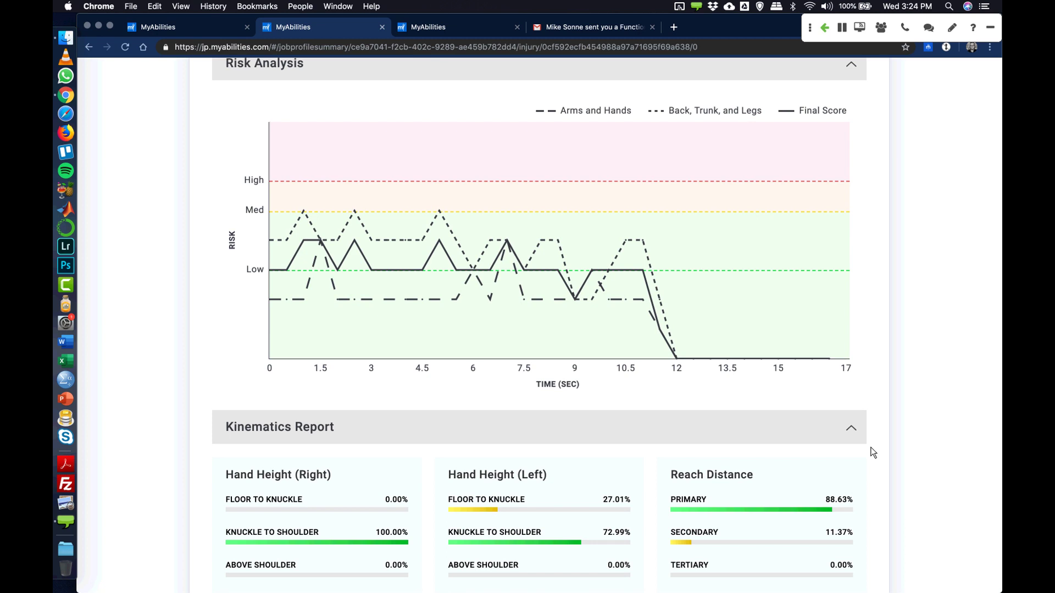
scroll(873, 452, "up", 5)
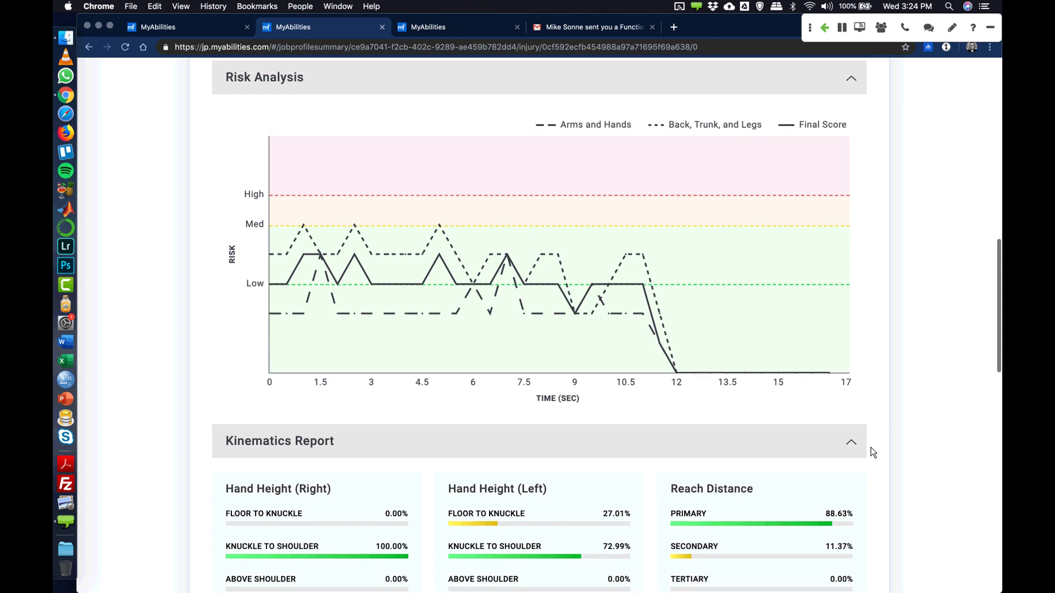
scroll(873, 452, "up", 9)
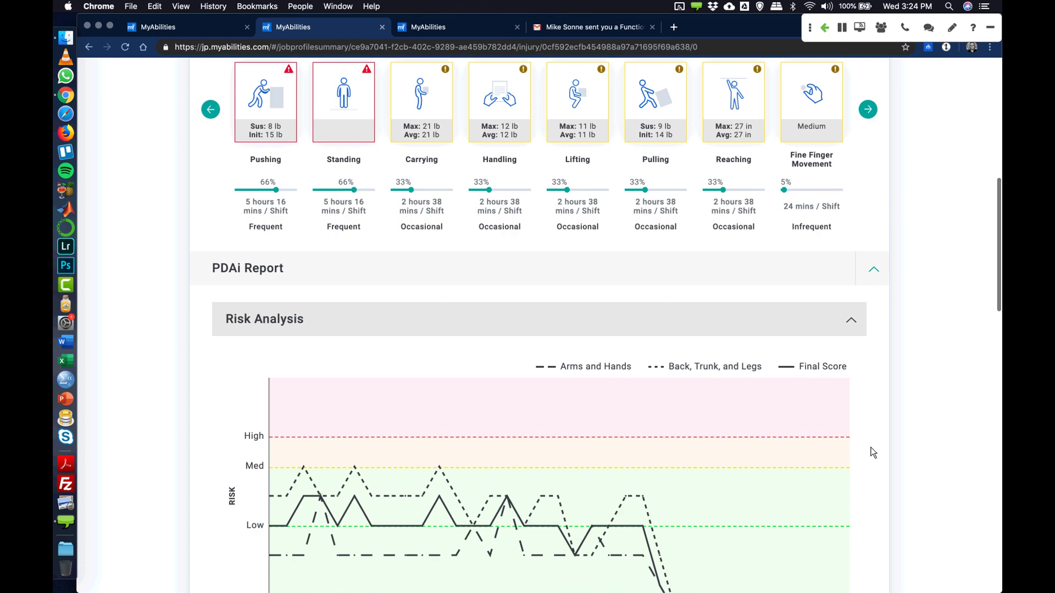
scroll(873, 452, "up", 4)
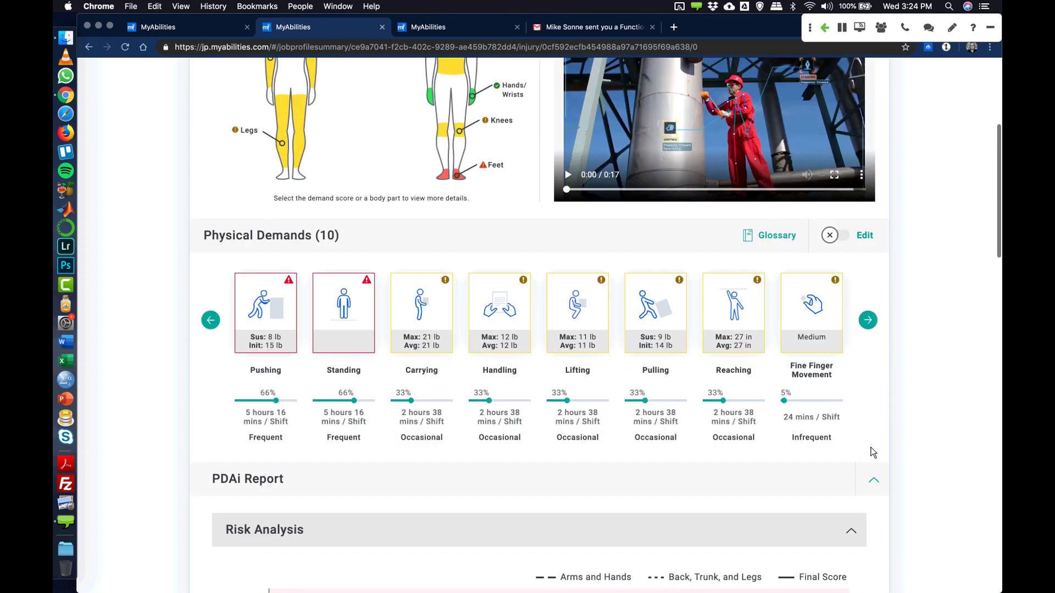
scroll(873, 452, "up", 3)
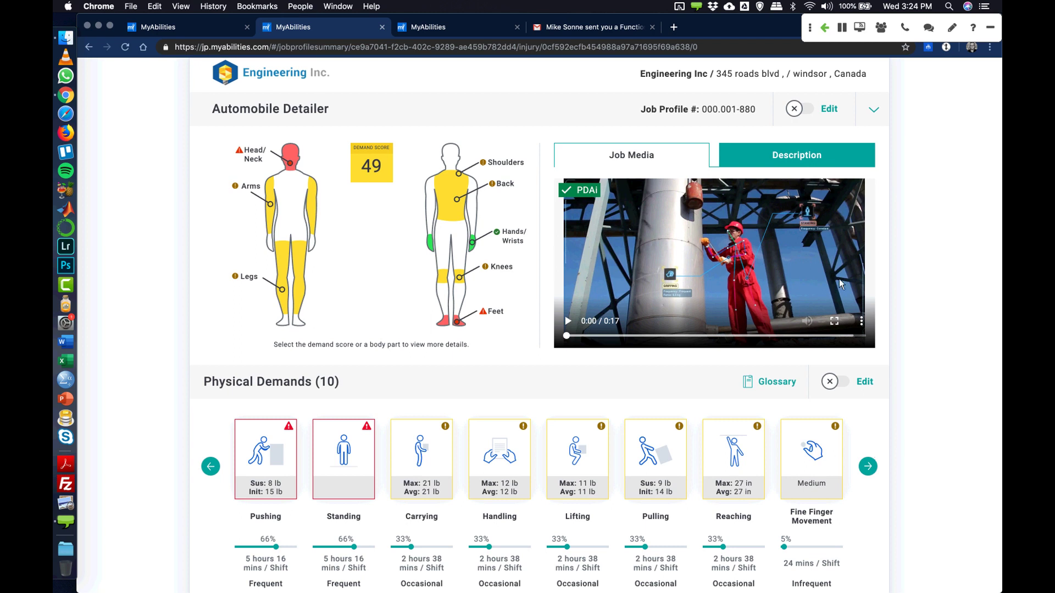
mouse_move(854, 273)
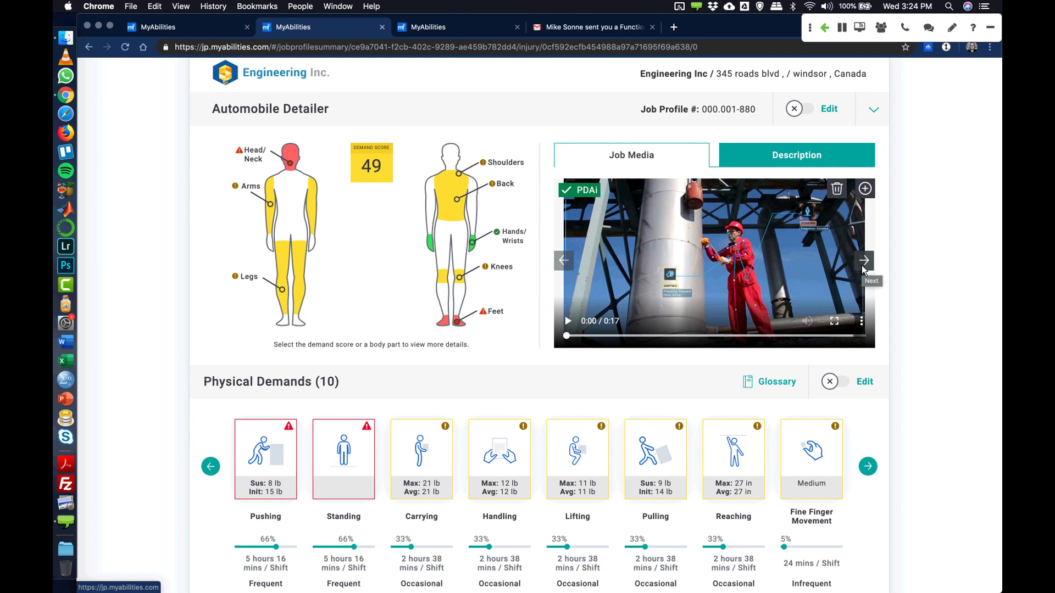
left_click(863, 262)
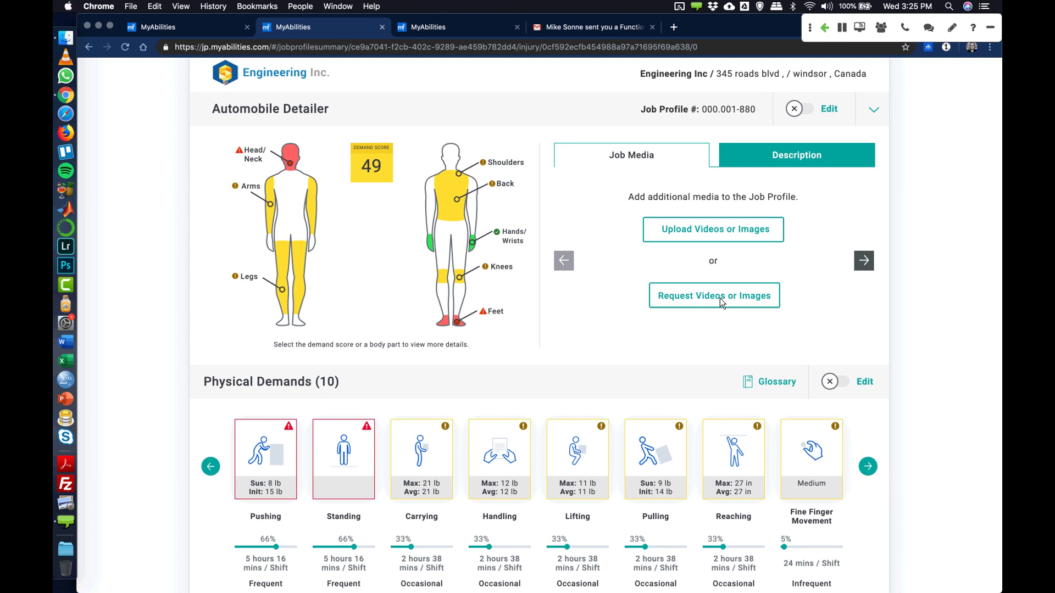
left_click(565, 261)
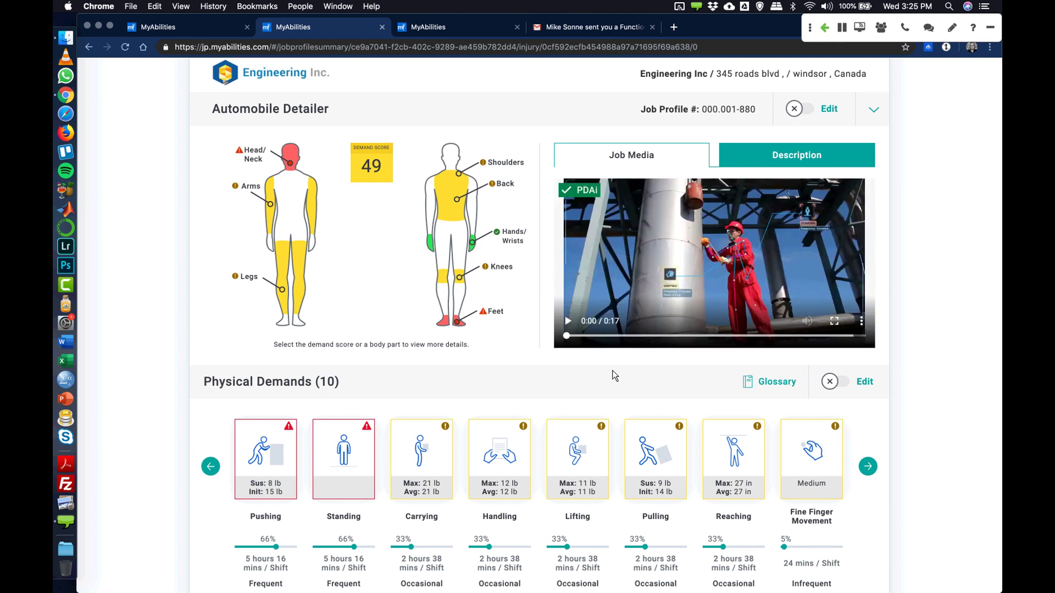
scroll(614, 375, "up", 3)
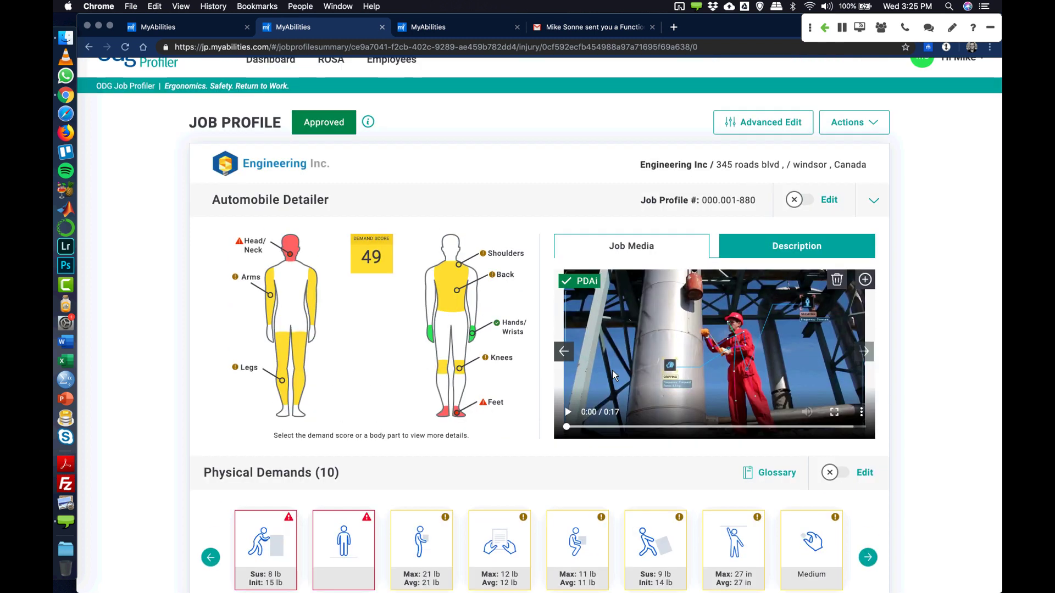
scroll(612, 370, "up", 1)
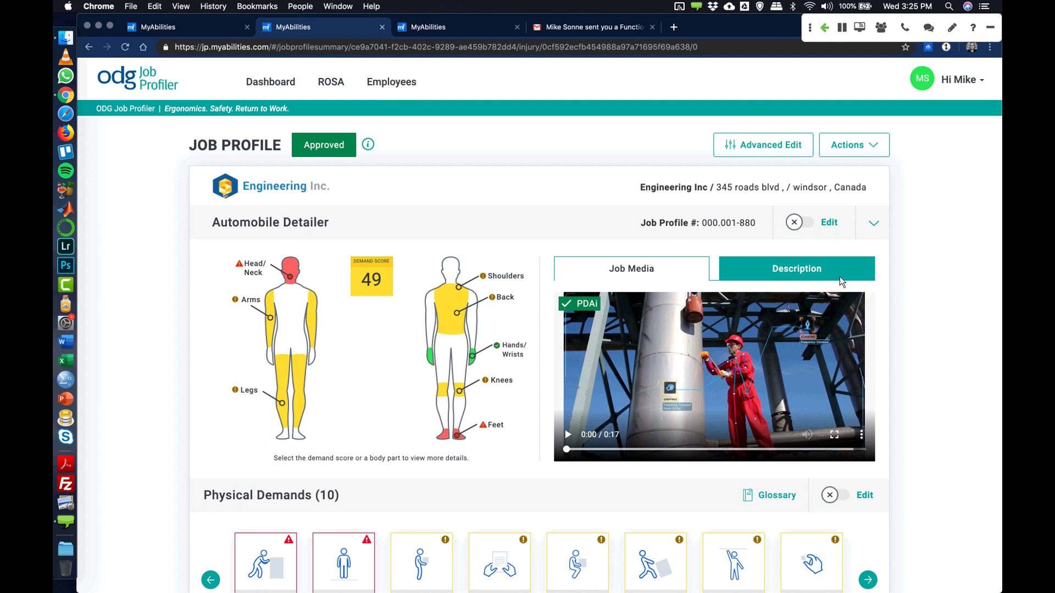
left_click(867, 153)
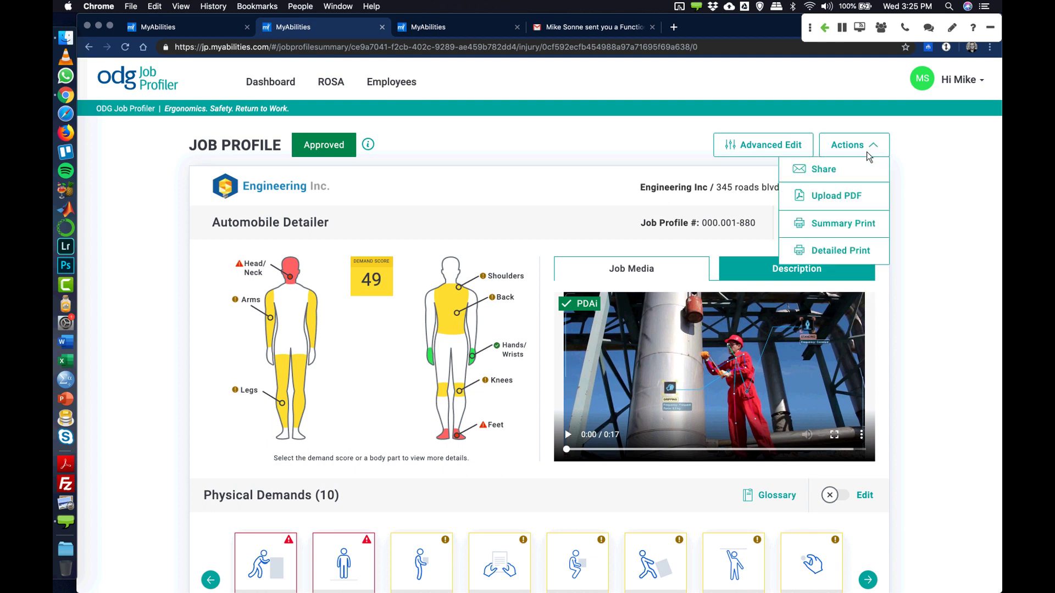
left_click(837, 170)
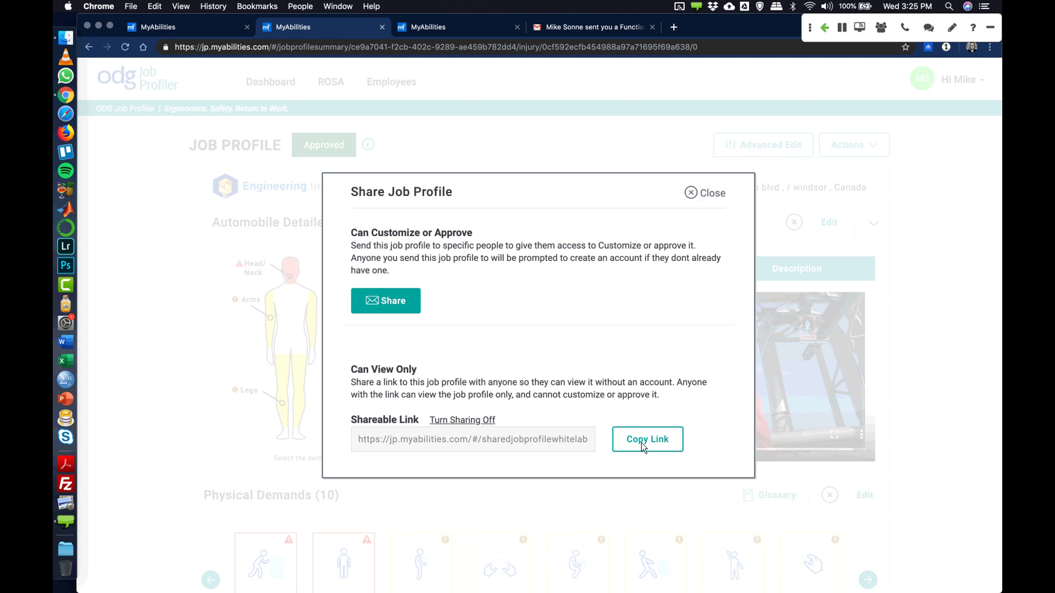
left_click(695, 194)
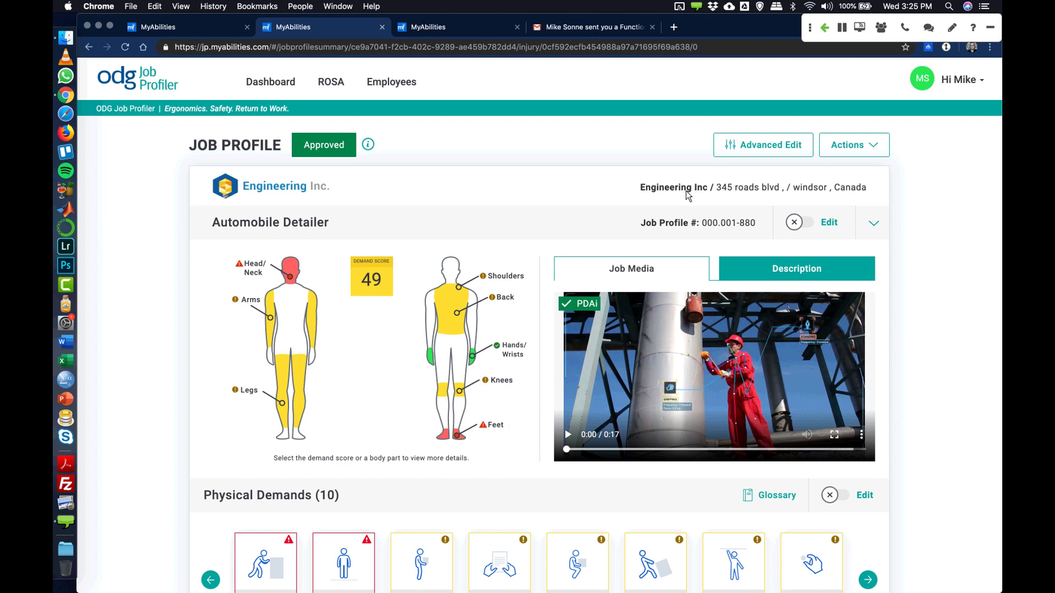
Show the Engineering Inc RTW claim profile and scroll down to its analysis rows
left_click(456, 25)
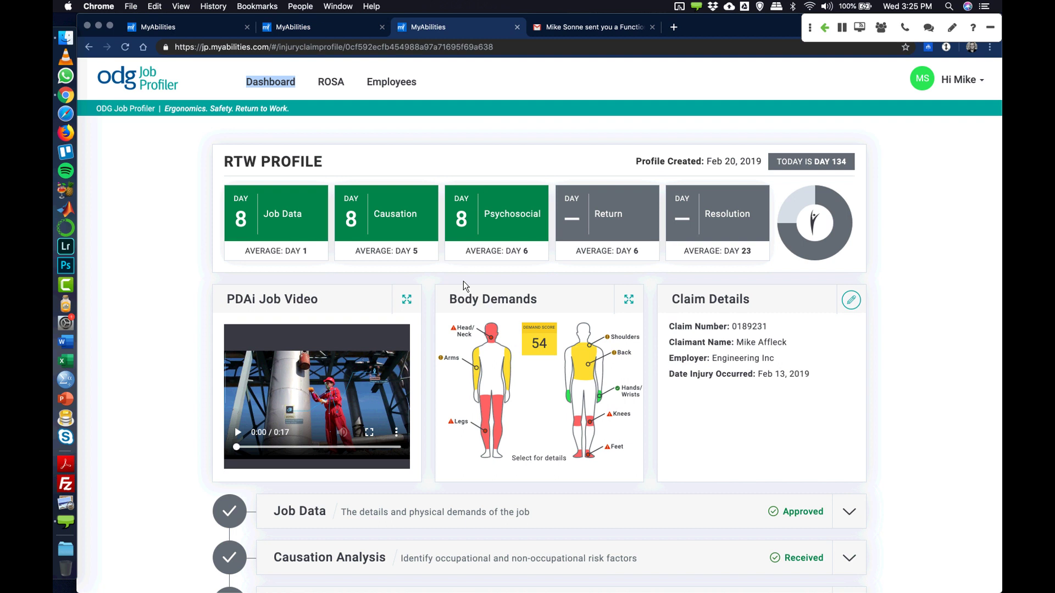
scroll(499, 307, "down", 5)
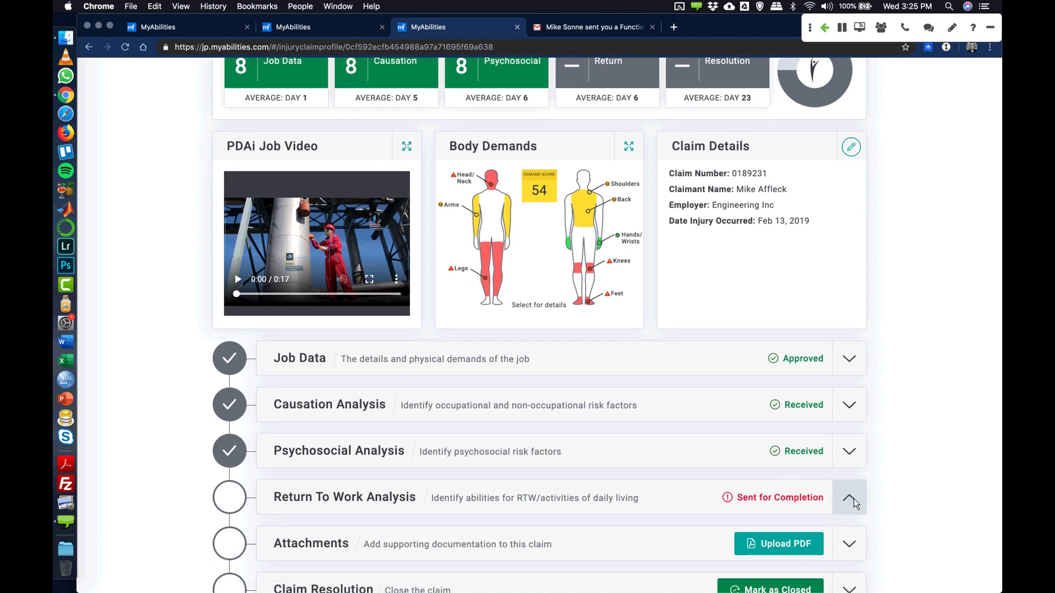
scroll(874, 483, "down", 3)
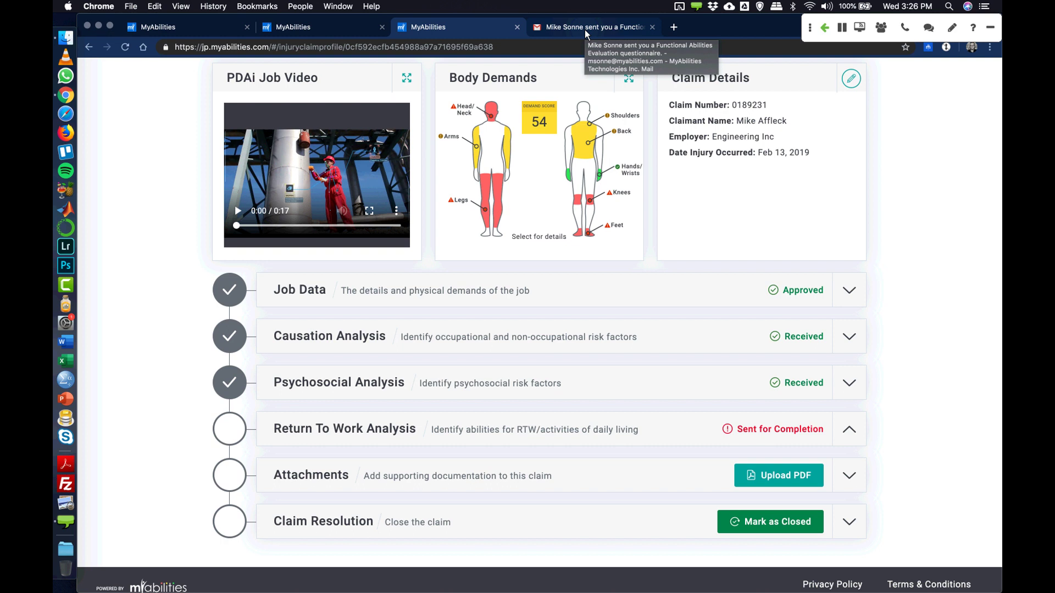
Dismiss the dialer popup and open the email's View Questionnaire link in an incognito window
left_click(585, 30)
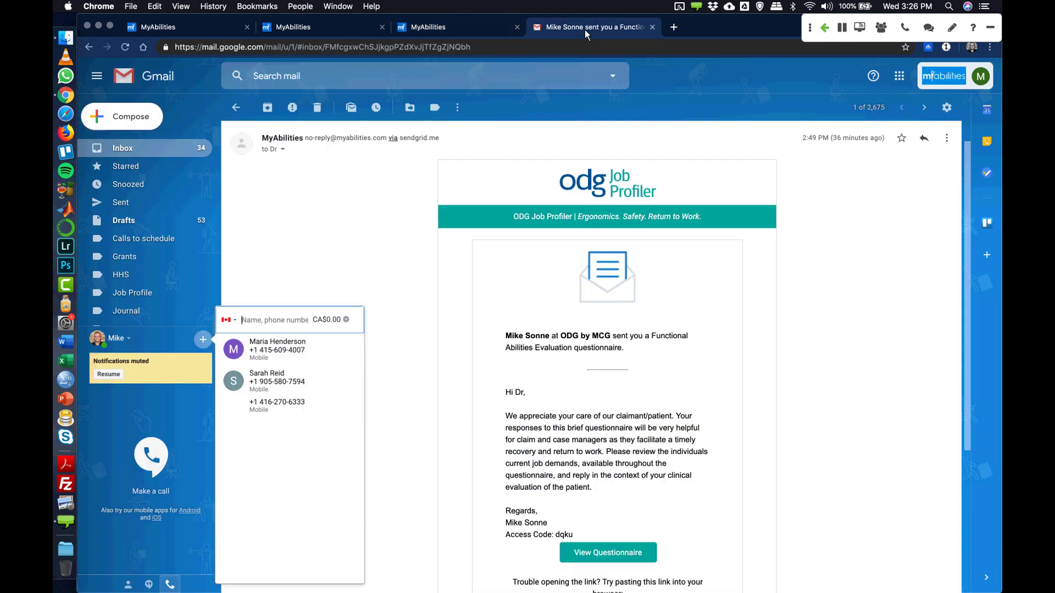
left_click(387, 325)
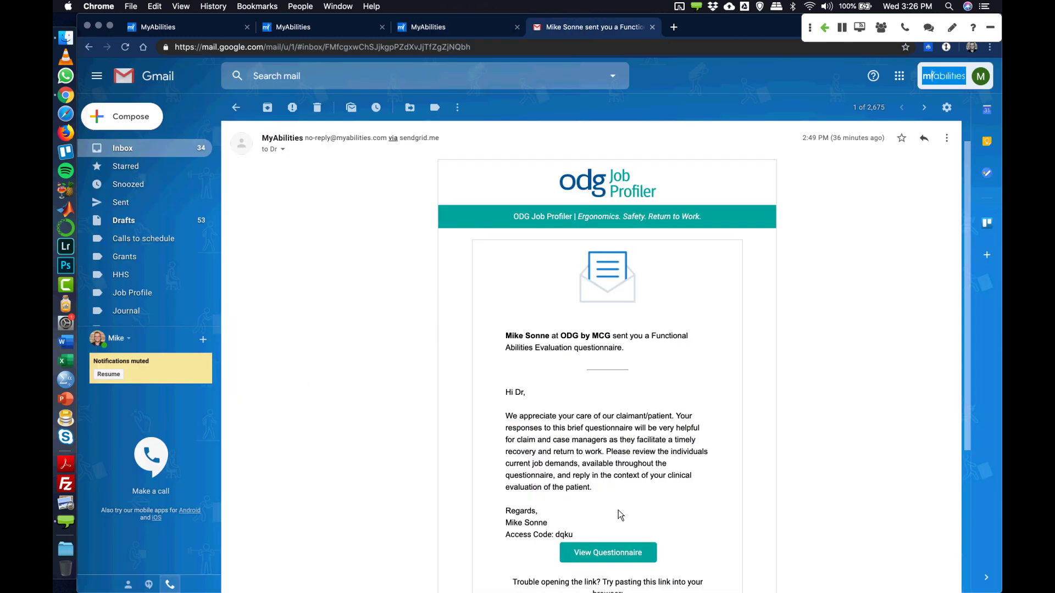
right_click(614, 551)
left_click(681, 450)
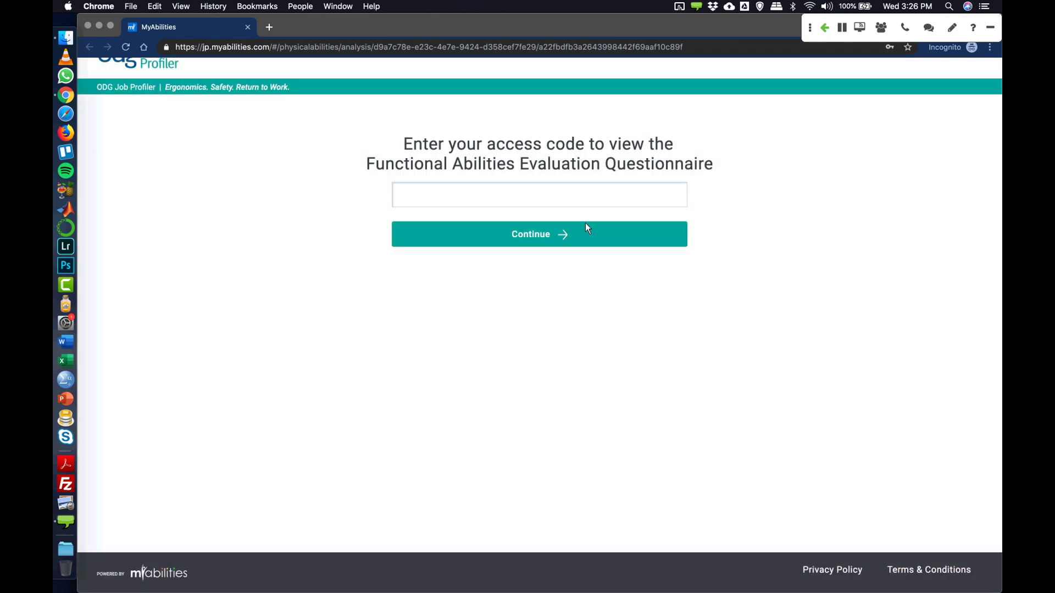
Enter the emailed access code, continue, and start the questionnaire at Question 1
left_click(585, 199)
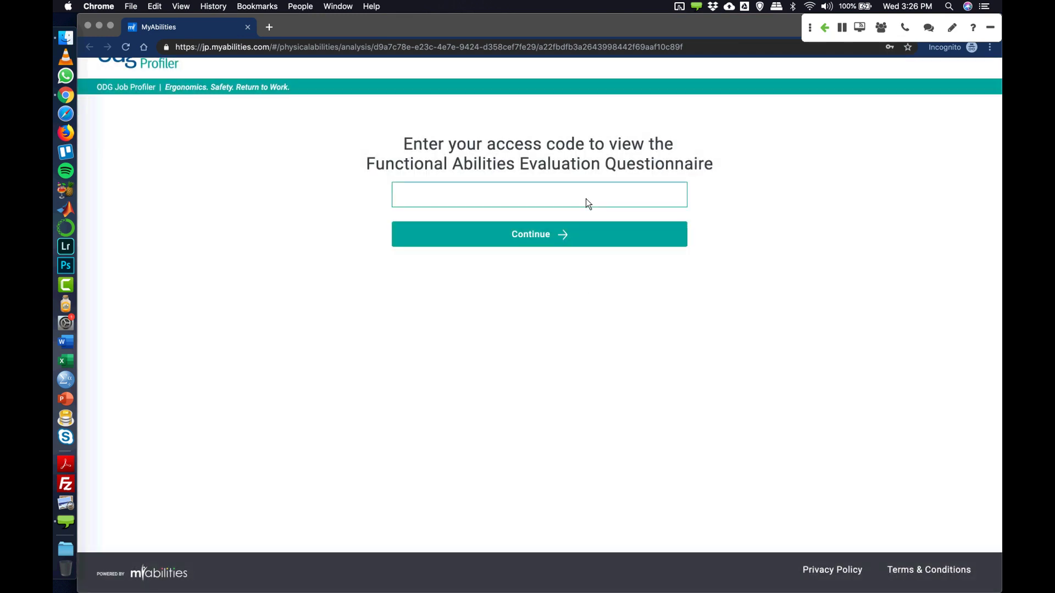
left_click(566, 236)
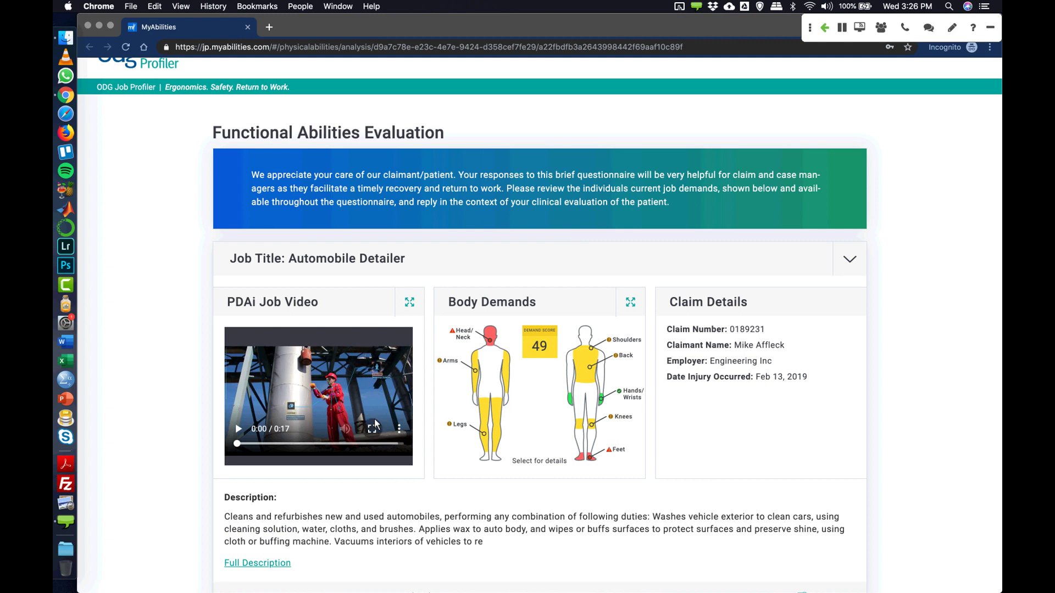
scroll(460, 448, "down", 5)
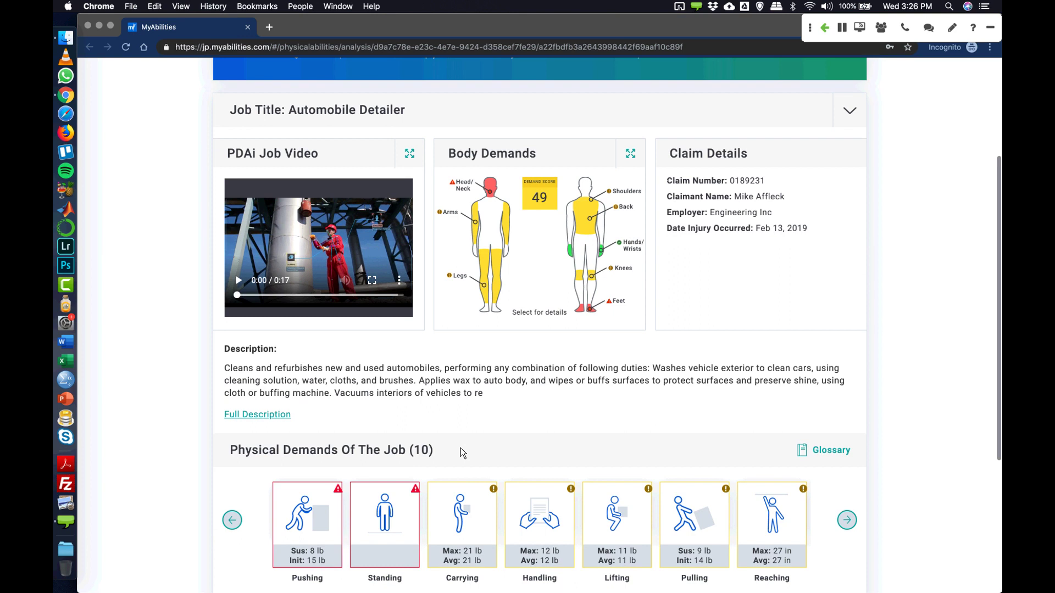
scroll(461, 448, "down", 5)
scroll(460, 451, "down", 1)
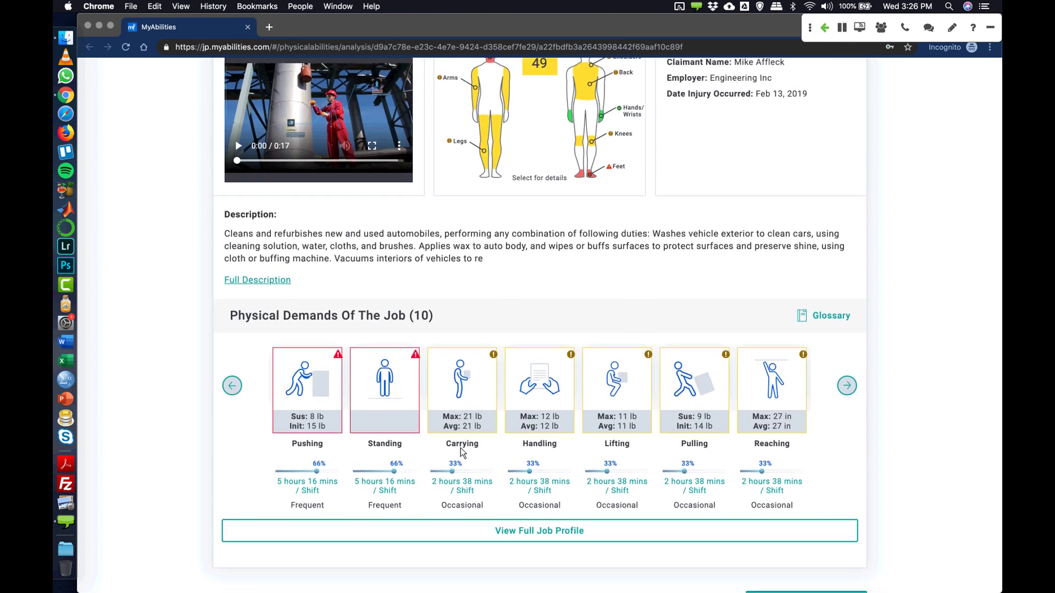
scroll(461, 451, "down", 3)
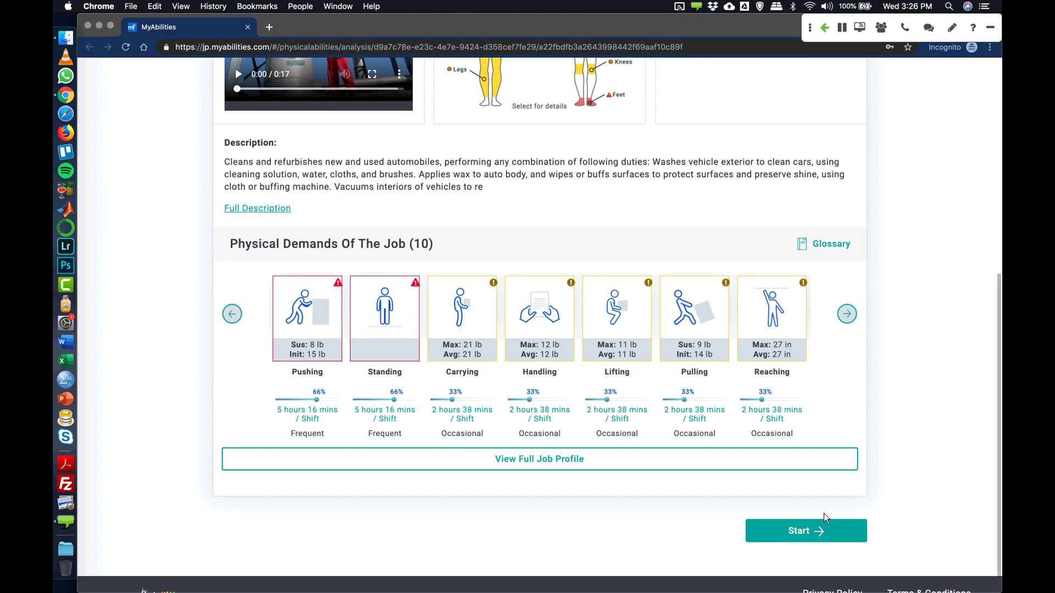
left_click(827, 531)
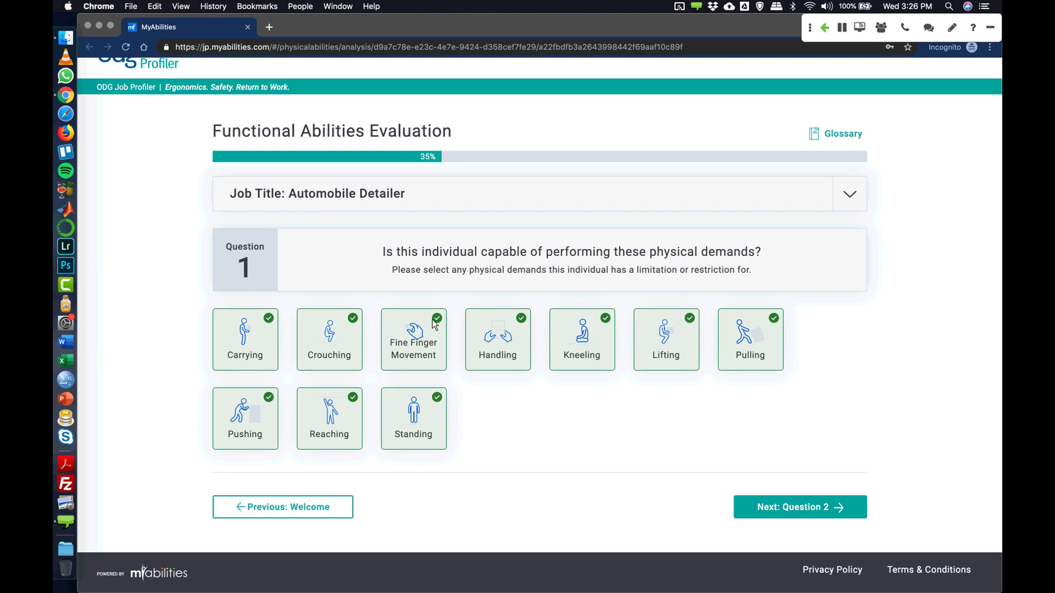
Flag Crouching and Kneeling as limited demands, leaving Fine Finger Movement unflagged, then go to Question 2
left_click(319, 340)
left_click(416, 340)
left_click(407, 347)
left_click(596, 356)
left_click(799, 506)
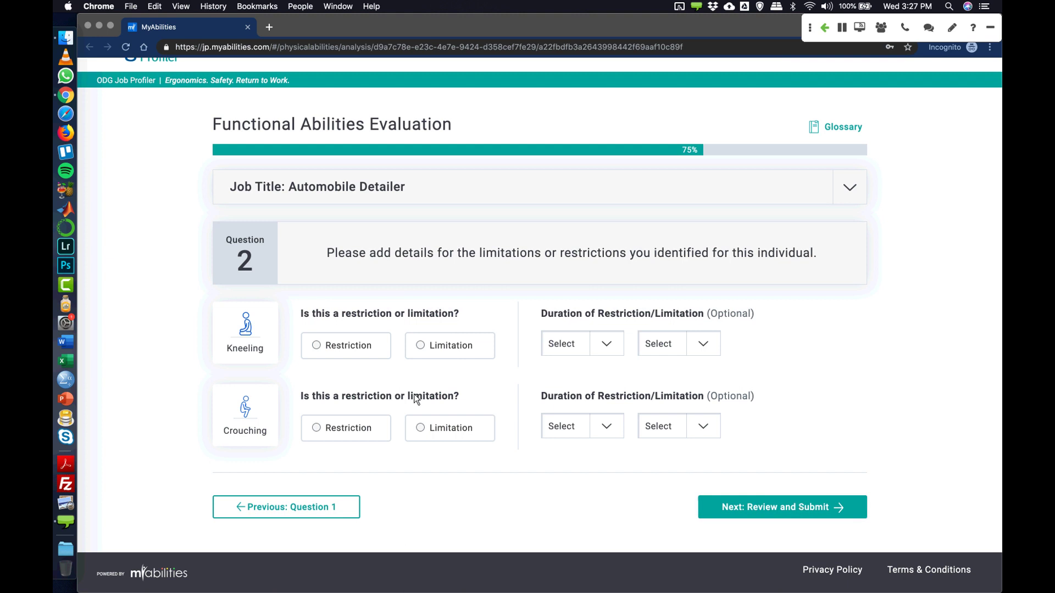
Make Crouching a Restriction, give Kneeling and Crouching 2-Week durations, and go to Review and Submit
left_click(361, 419)
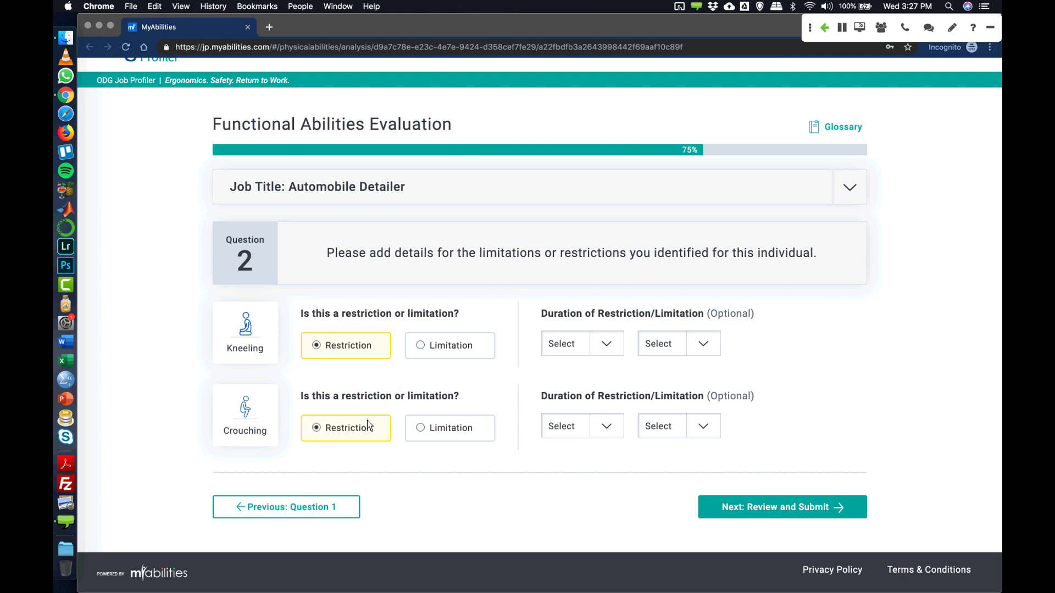
left_click(611, 342)
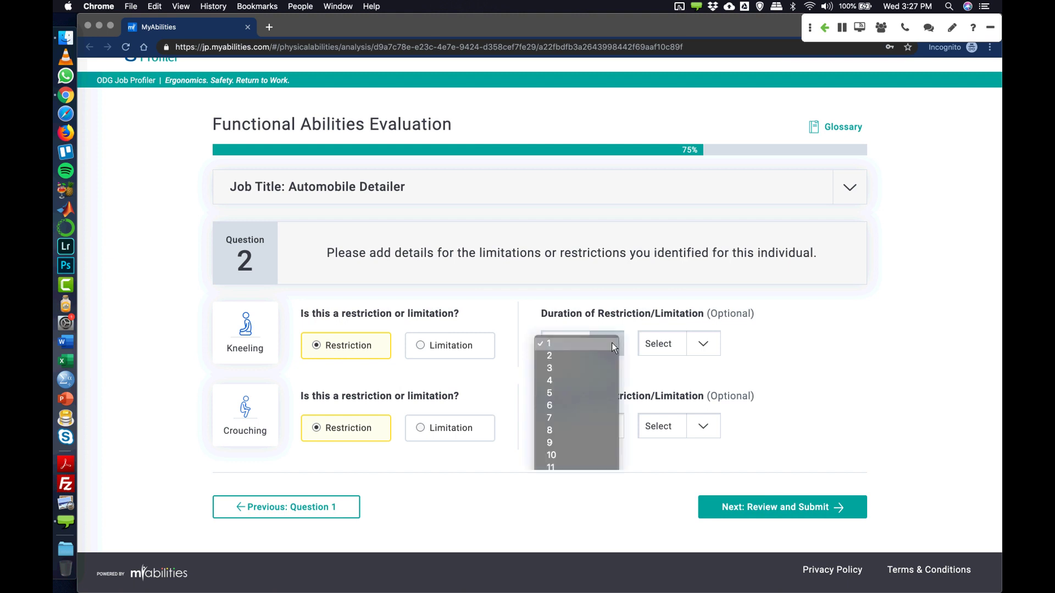
left_click(582, 357)
left_click(708, 345)
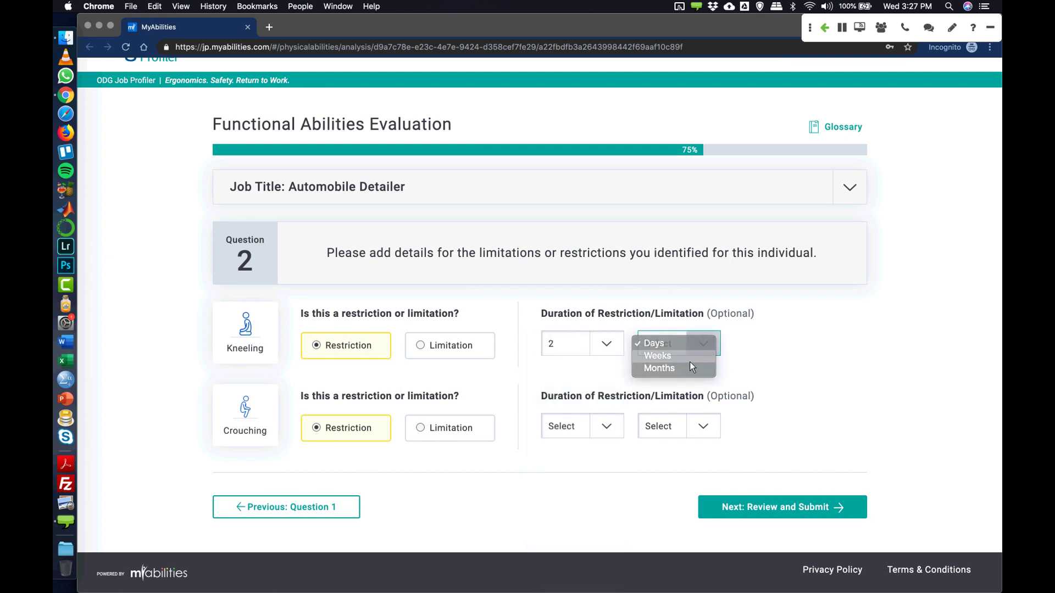
left_click(690, 359)
left_click(617, 435)
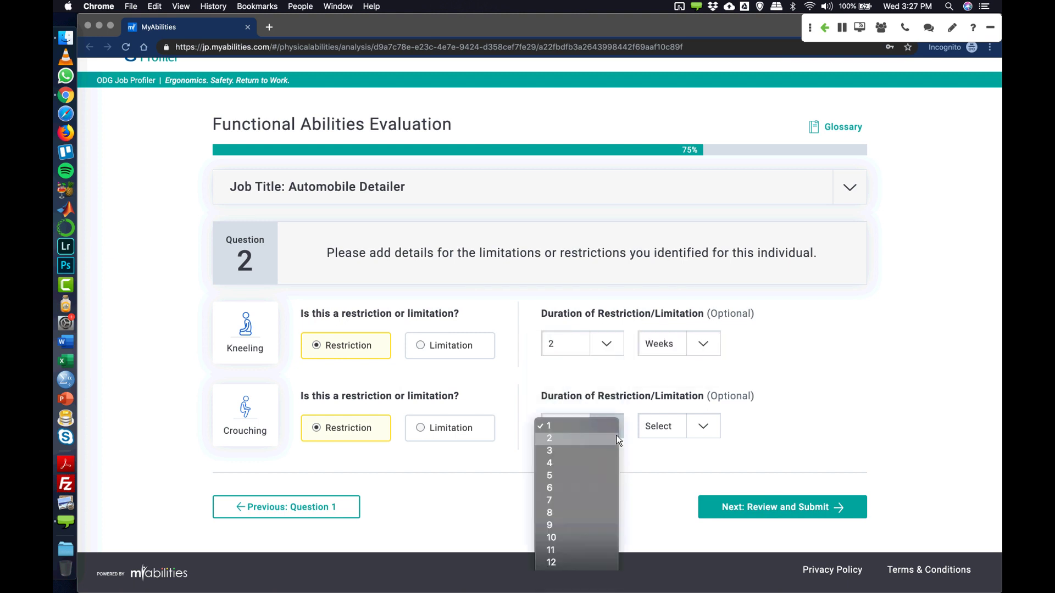
left_click(589, 438)
left_click(697, 423)
left_click(682, 441)
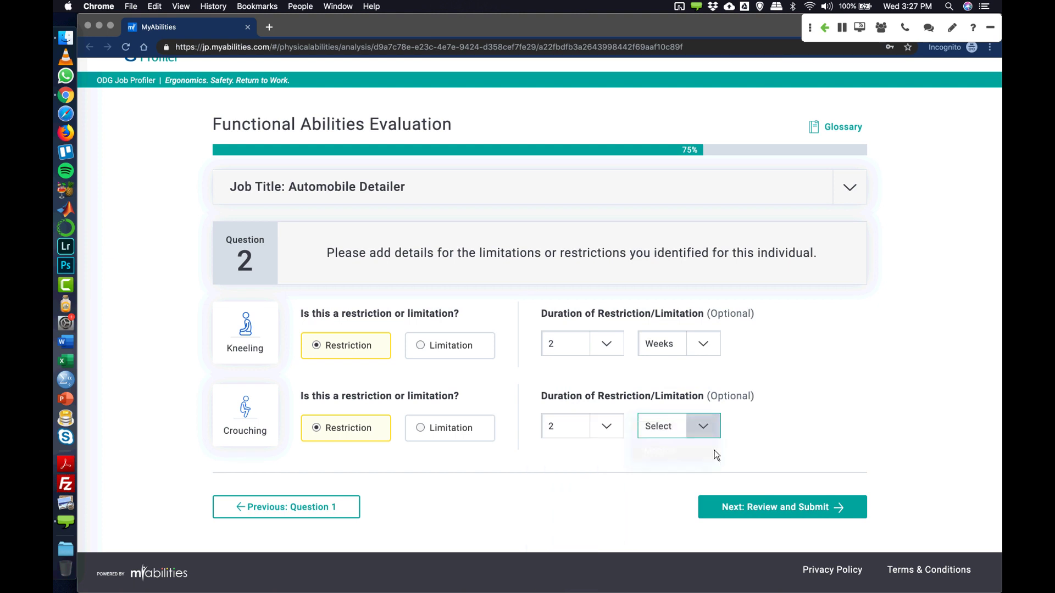
left_click(788, 507)
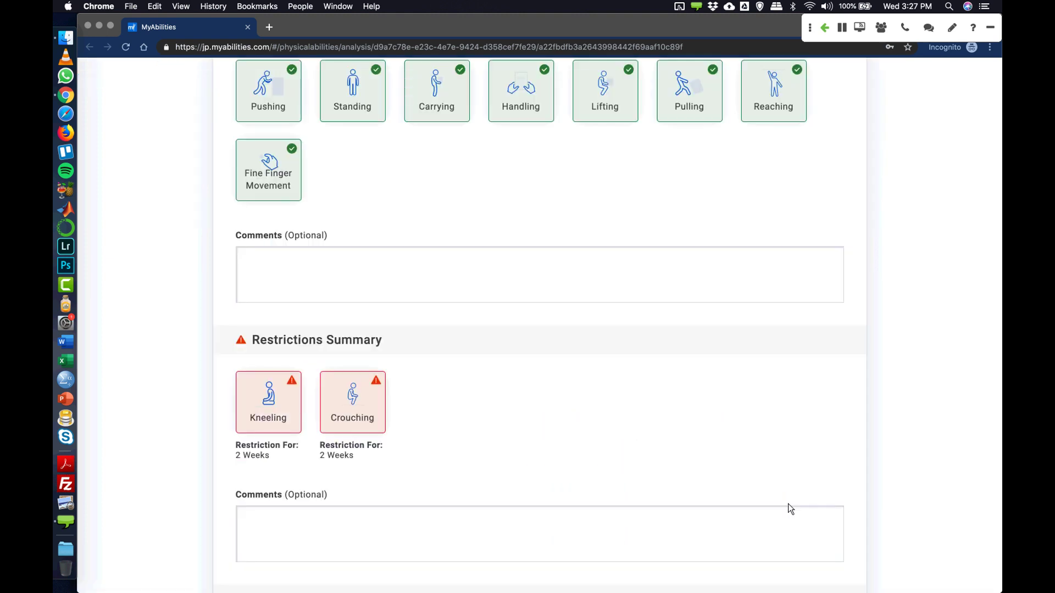
Submit the completed Functional Abilities Evaluation from the review page
scroll(685, 287, "up", 5)
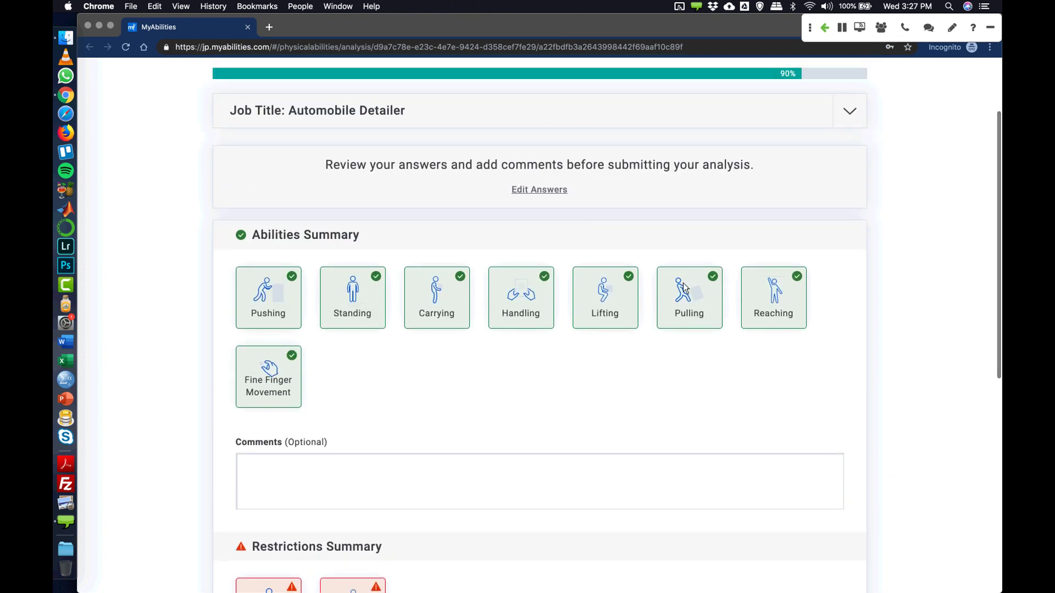
scroll(685, 288, "down", 5)
scroll(684, 282, "down", 6)
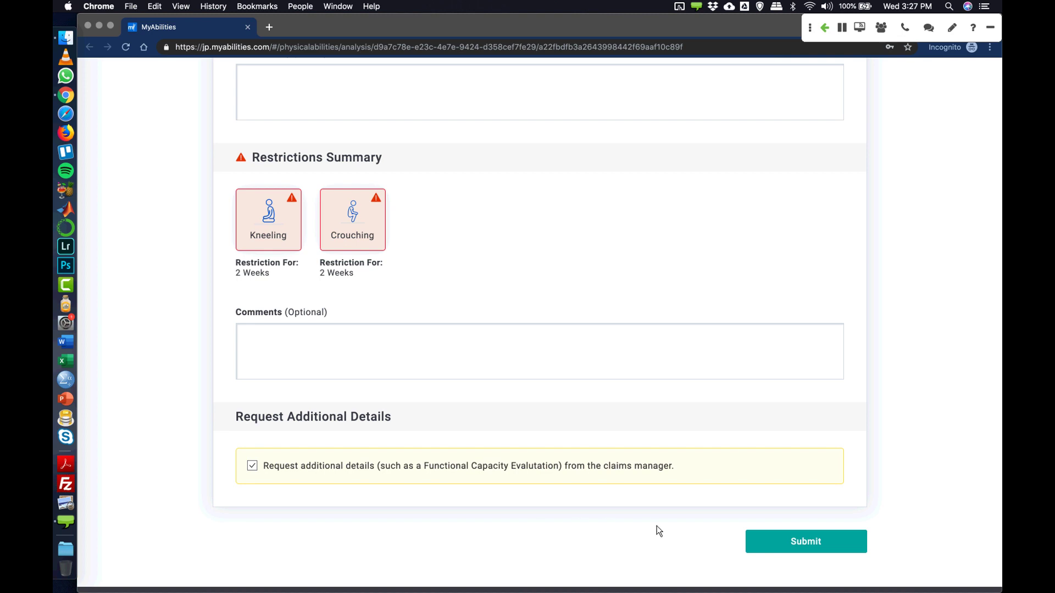
left_click(780, 542)
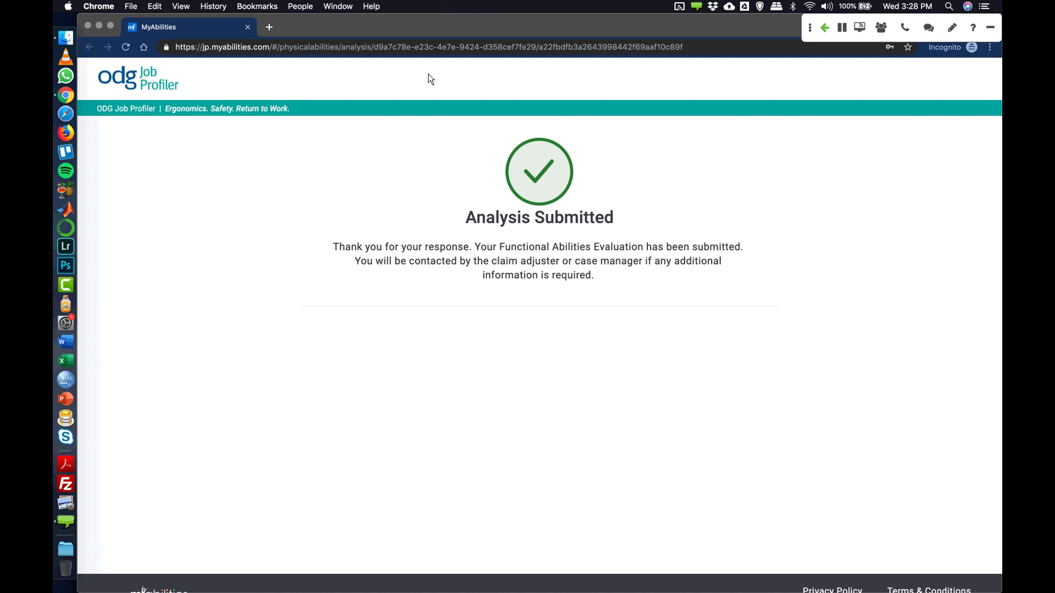
Bring the Gmail window forward and switch to the claim's RTW profile tab
left_click(344, 8)
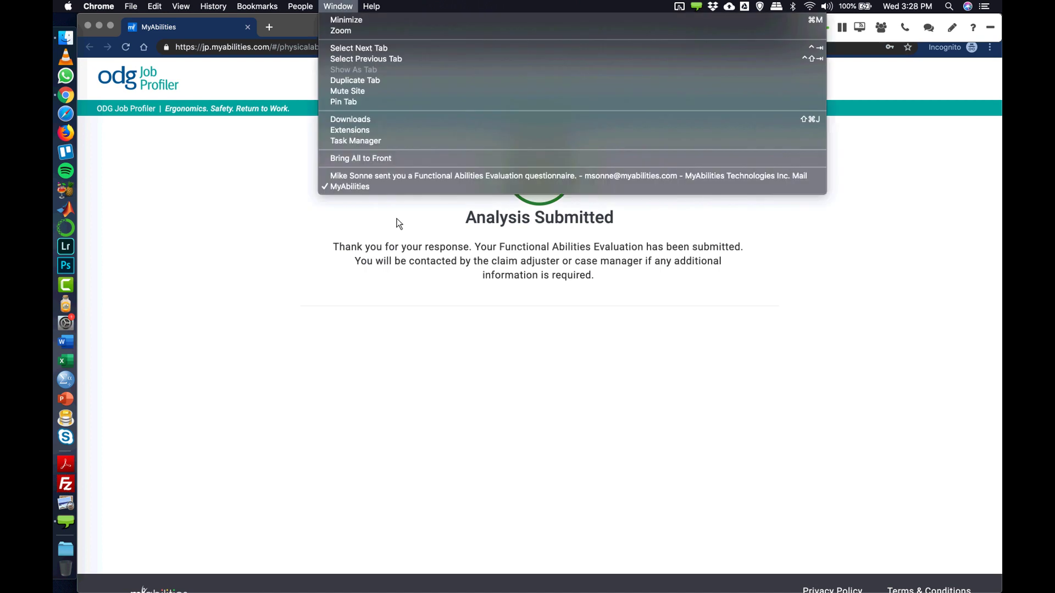
left_click(395, 178)
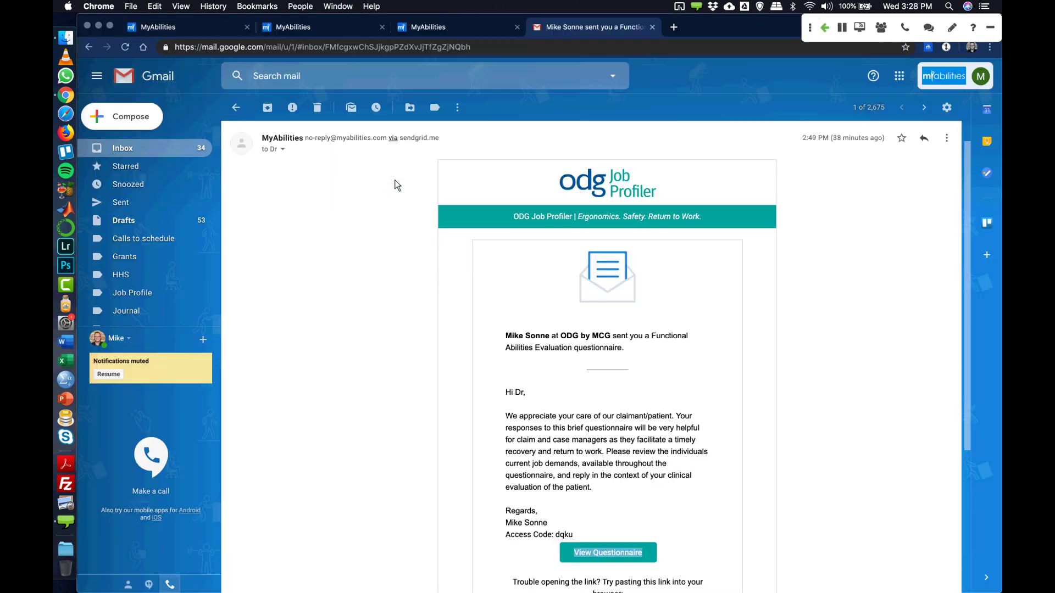
left_click(420, 34)
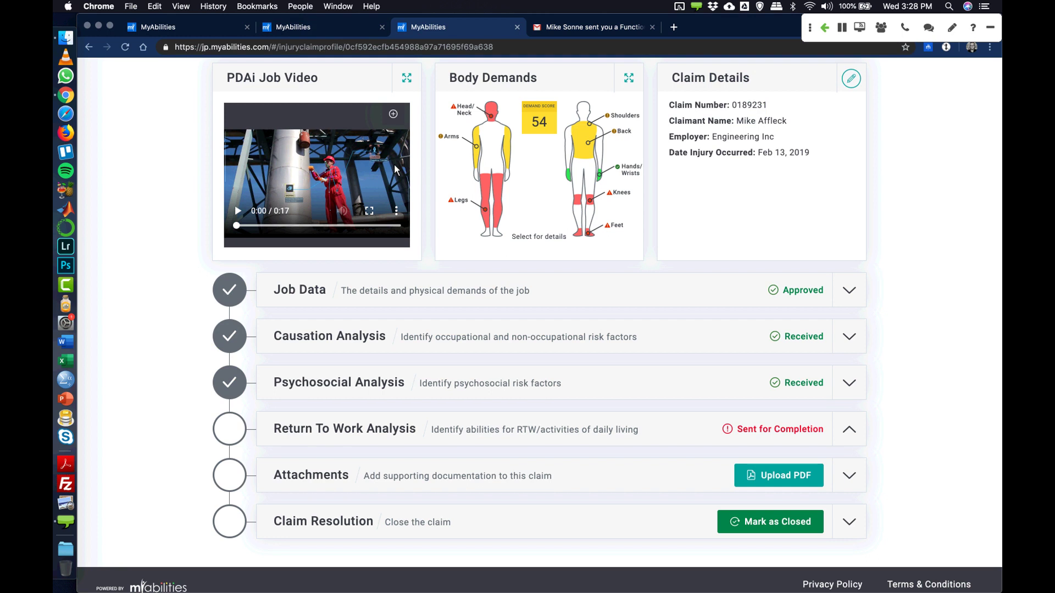
Reload the RTW profile, expand Return To Work Analysis showing 8/2 results, and continue into it
left_click(124, 49)
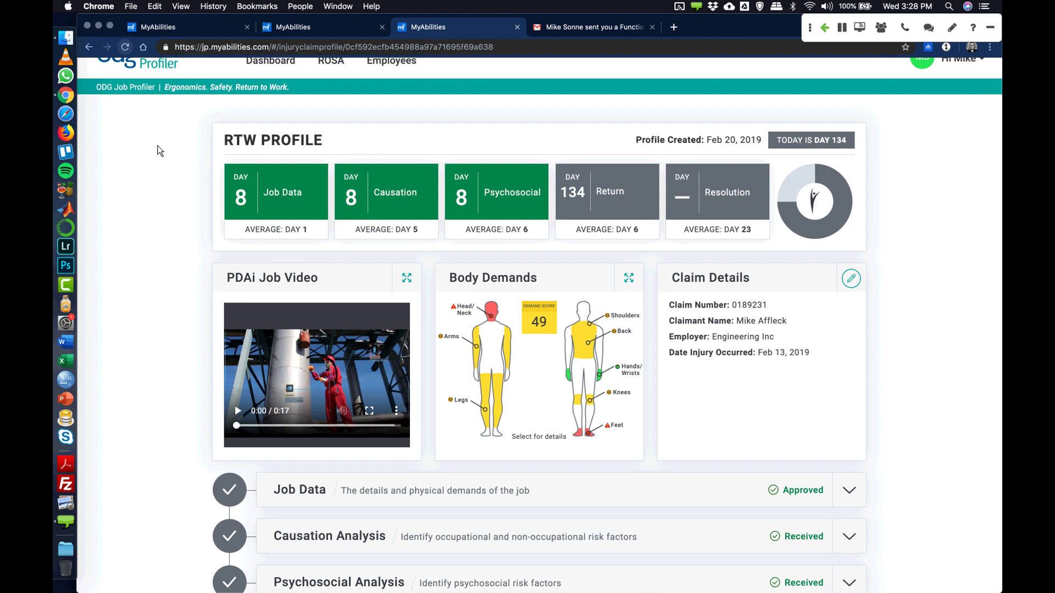
scroll(190, 220, "down", 5)
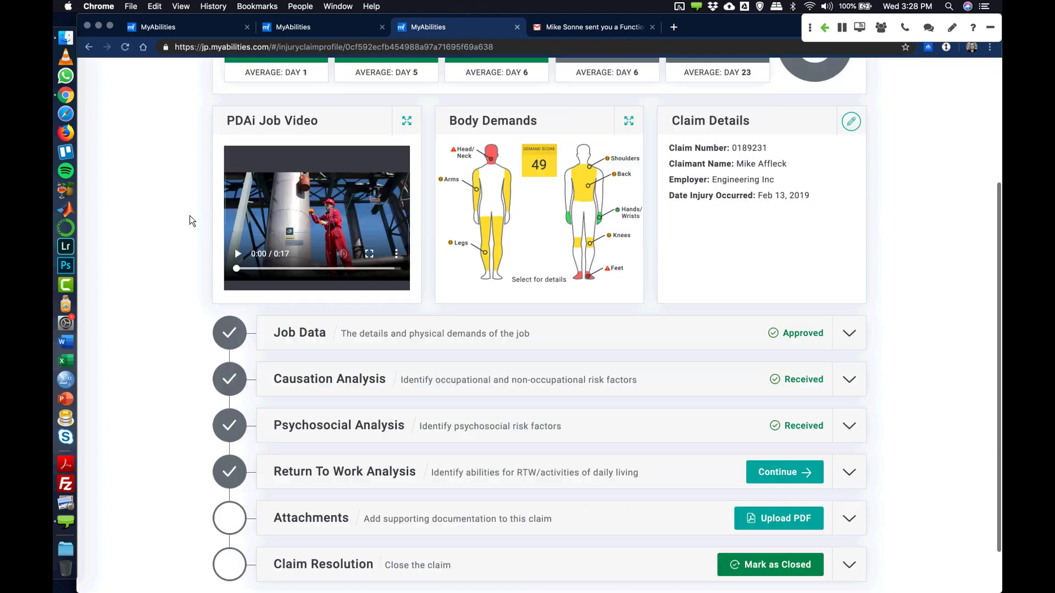
left_click(858, 464)
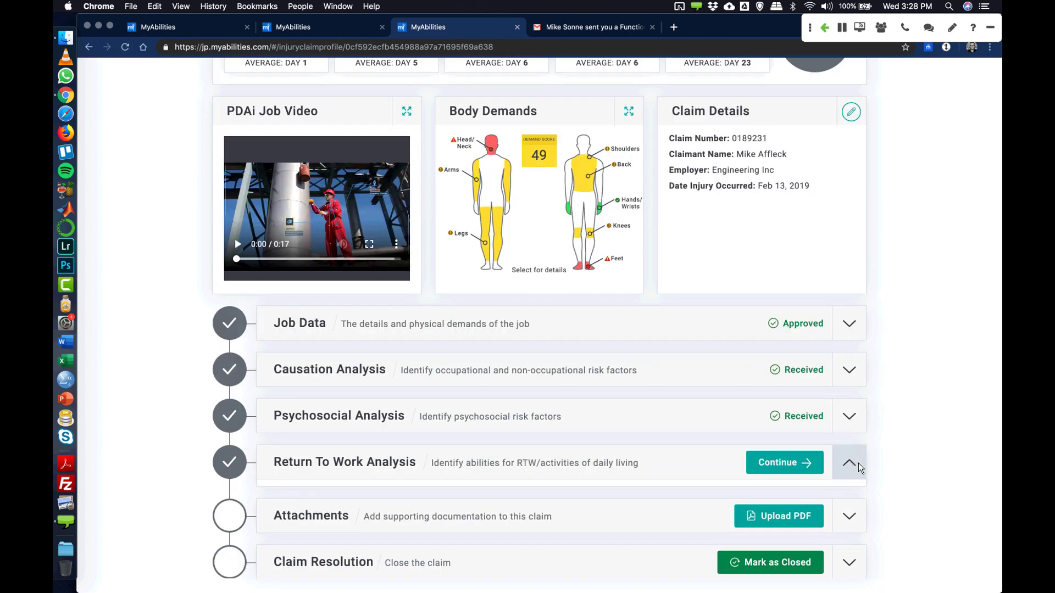
scroll(772, 448, "down", 3)
scroll(773, 447, "down", 2)
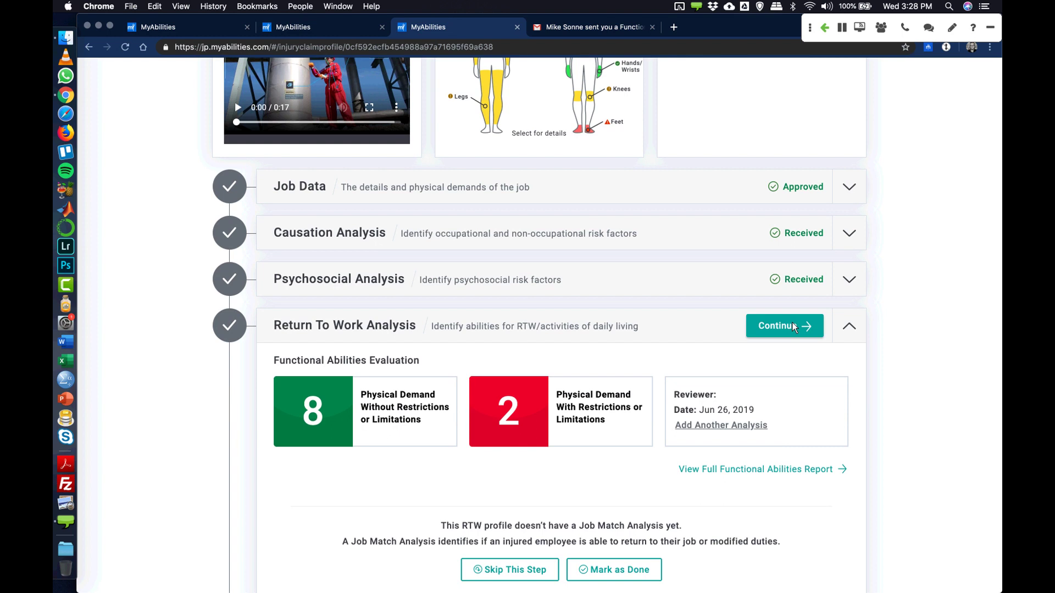
left_click(792, 326)
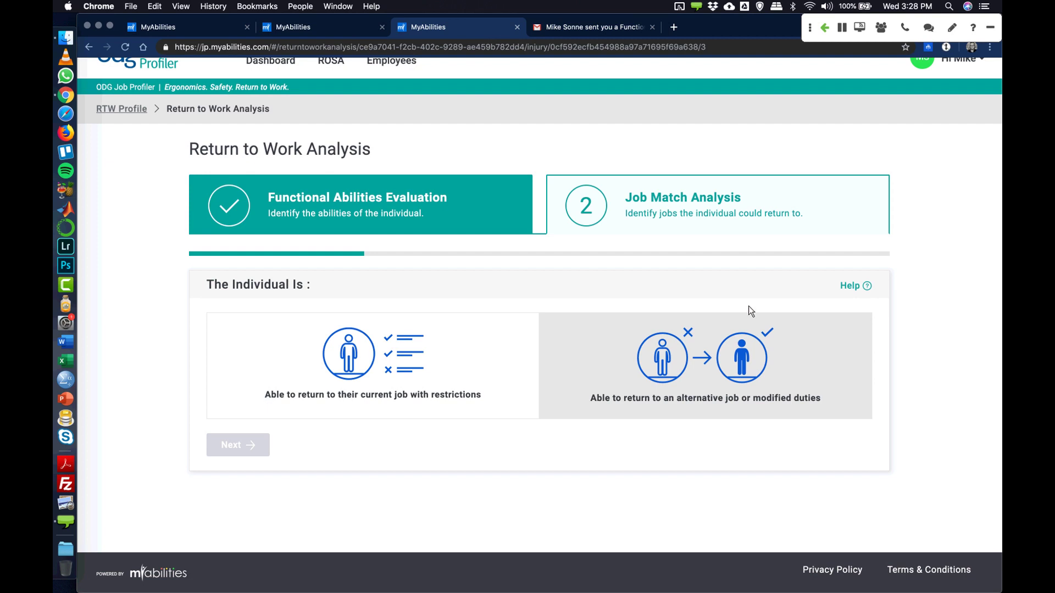
Choose 'Able to return to their current job with restrictions' and view the 94% Job Match Score
left_click(381, 400)
left_click(249, 444)
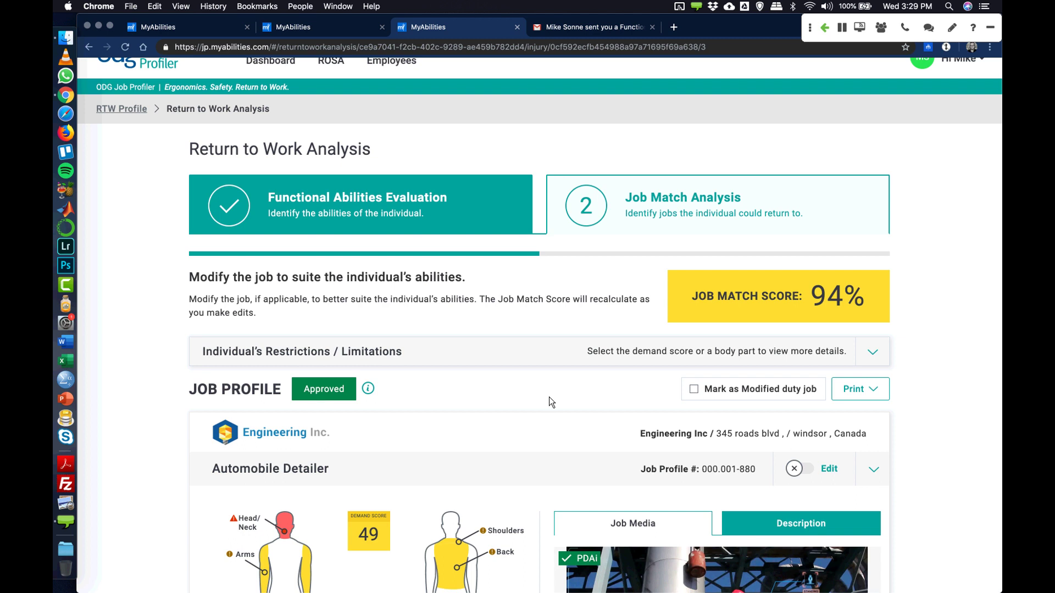
scroll(549, 396, "down", 4)
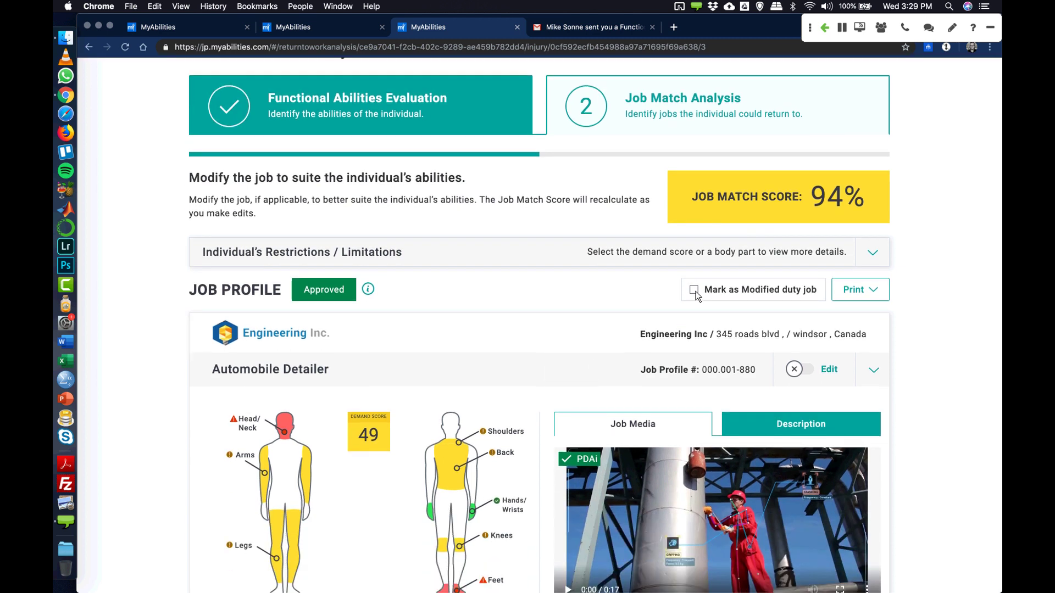
Mark the job as a modified duty job and reopen its profile for editing, keeping it approved
left_click(694, 292)
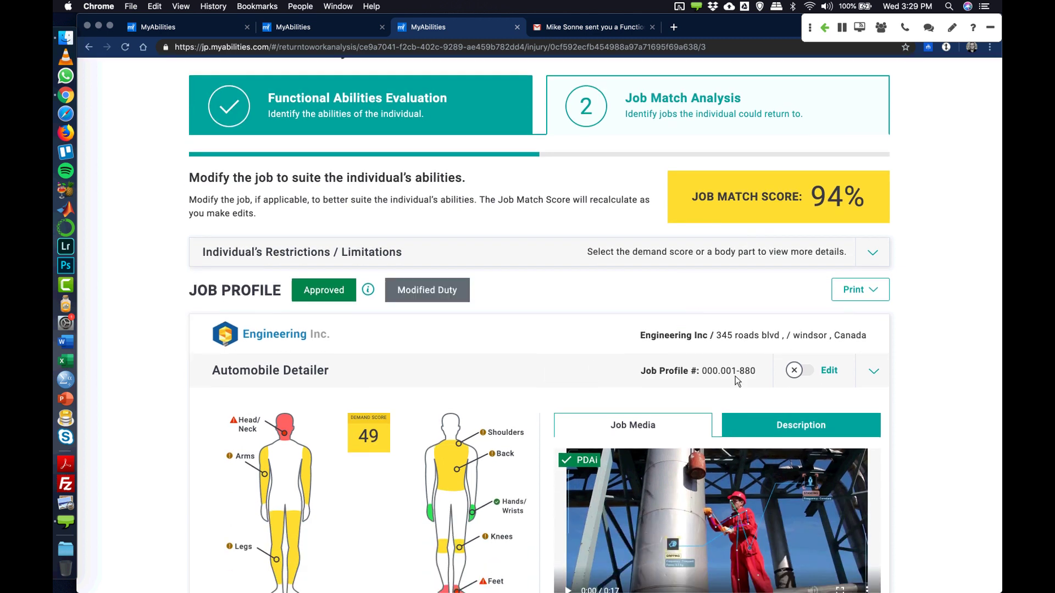
left_click(804, 373)
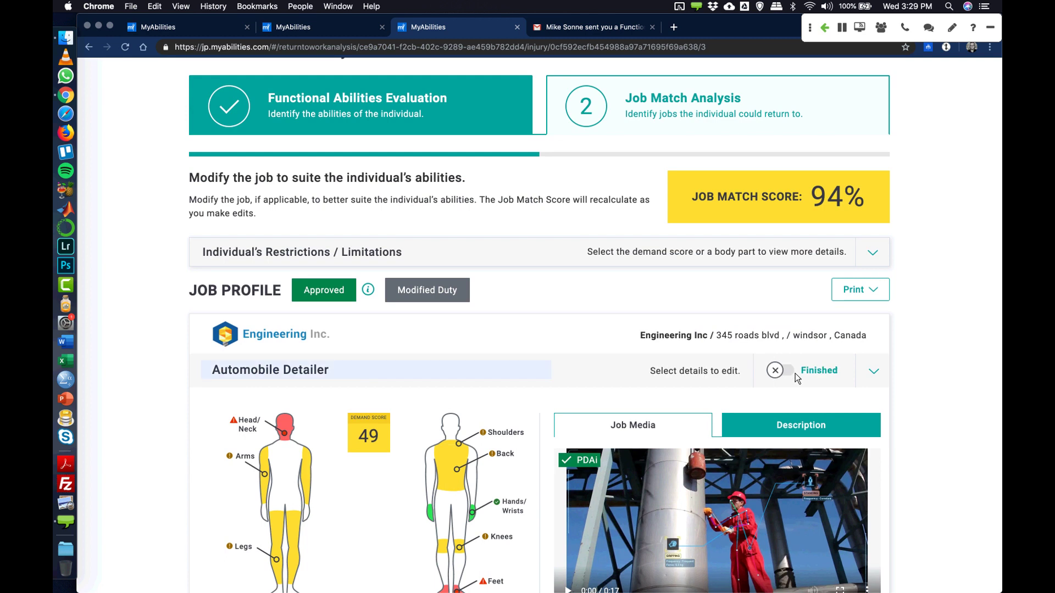
left_click(448, 379)
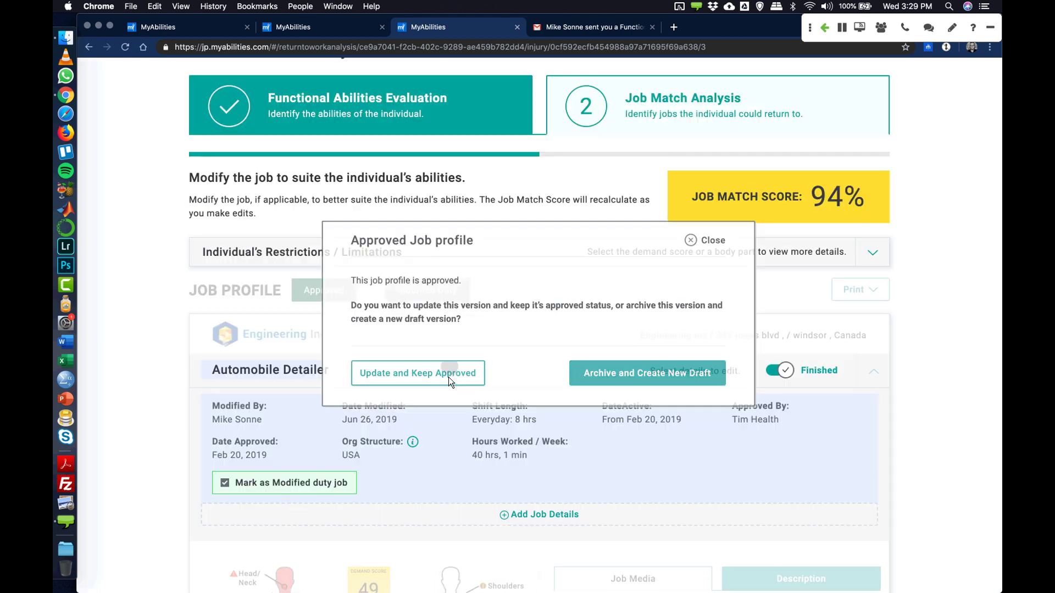
Append '- modified duty' to the job title and save it
left_click(342, 371)
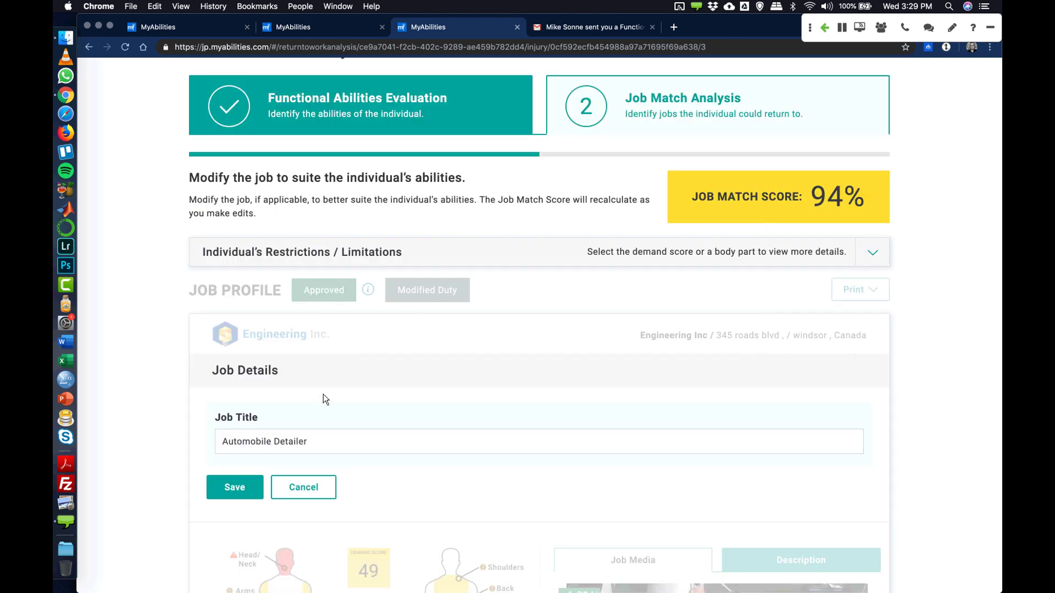
left_click(317, 442)
type("- modified duty")
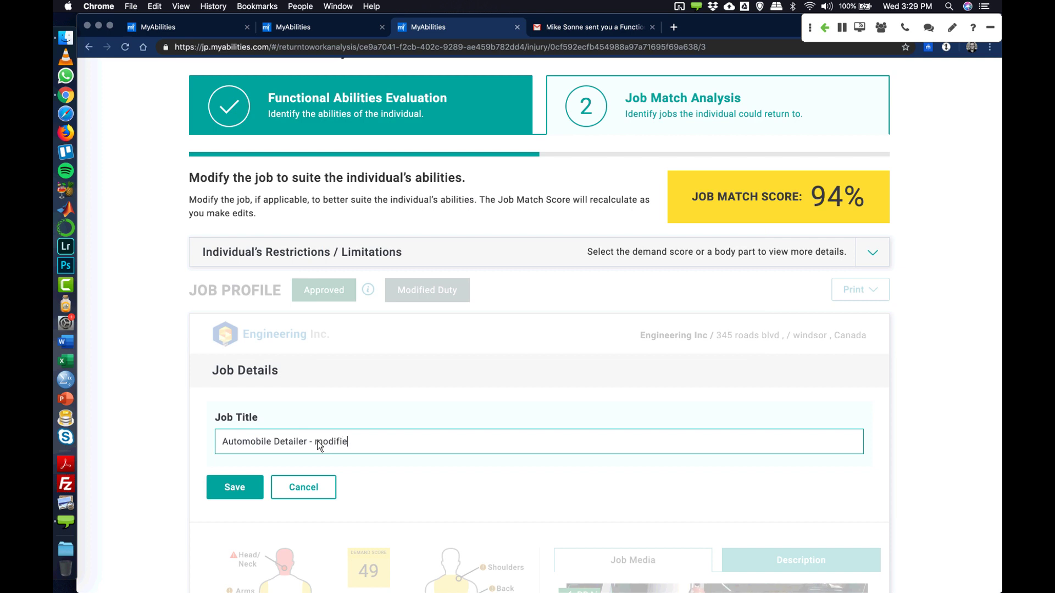
left_click(230, 491)
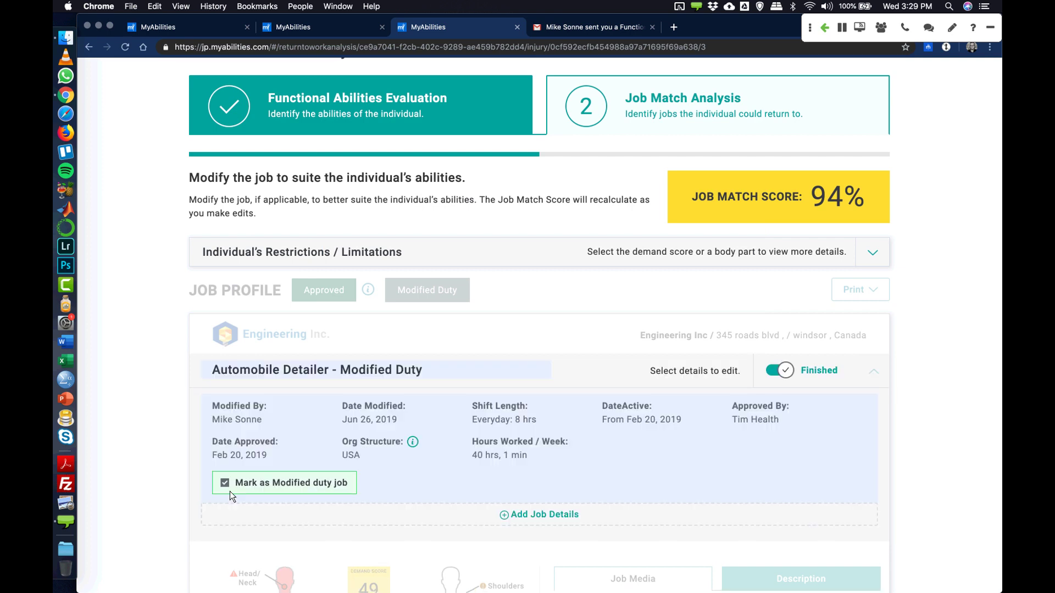
Finish editing the job profile and scroll down through the page
scroll(230, 491, "down", 1)
scroll(229, 492, "down", 1)
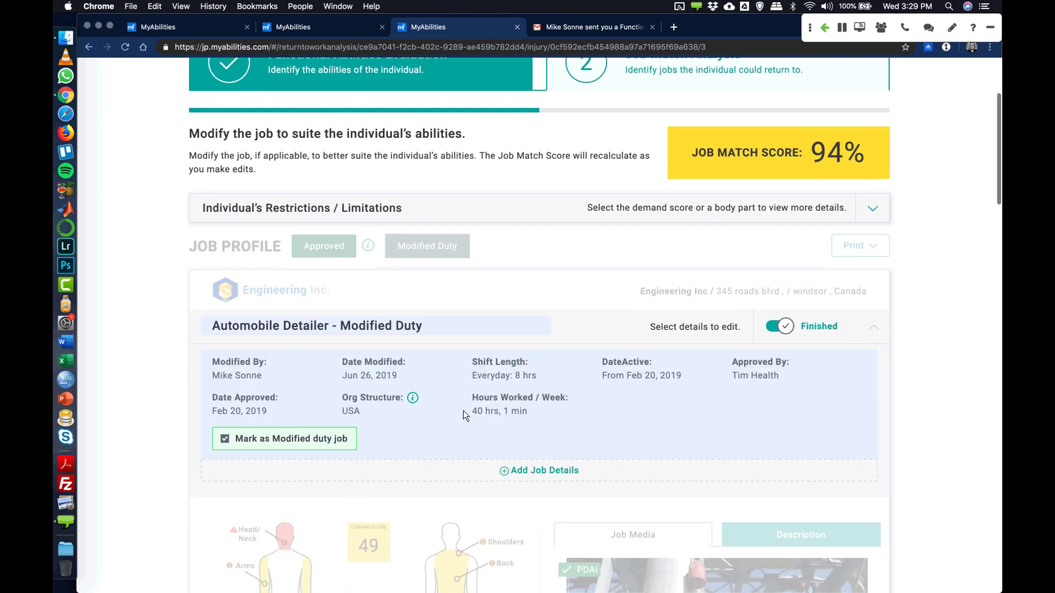
left_click(781, 328)
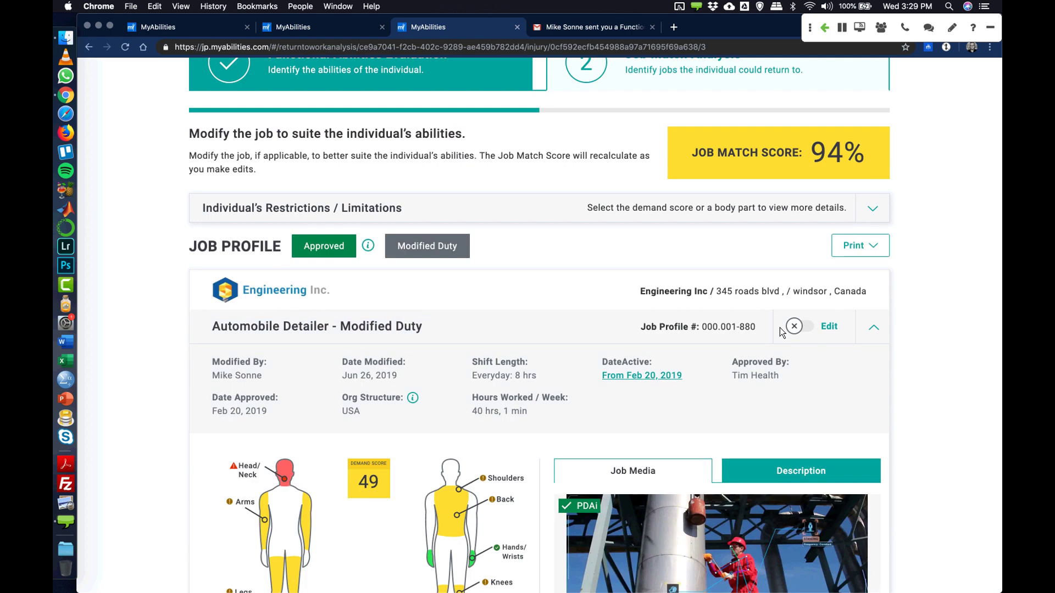
scroll(782, 328, "down", 5)
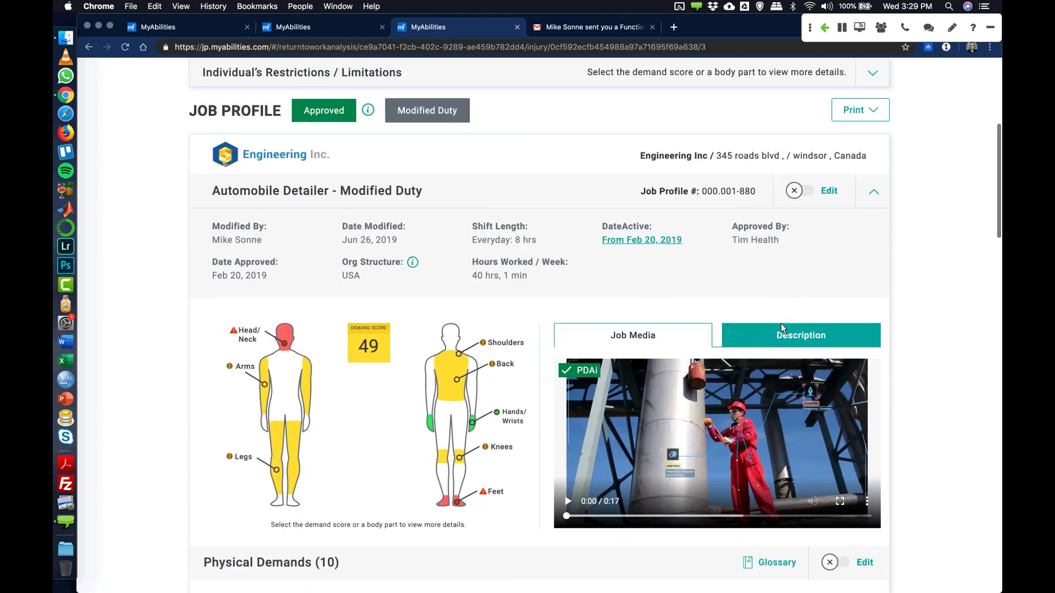
scroll(782, 328, "down", 3)
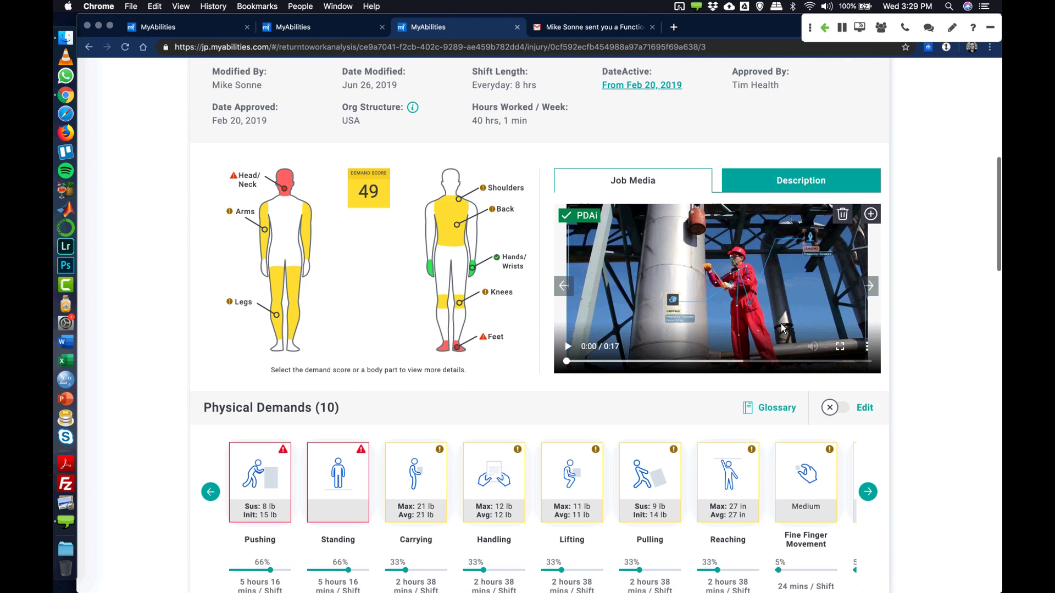
scroll(783, 329, "down", 1)
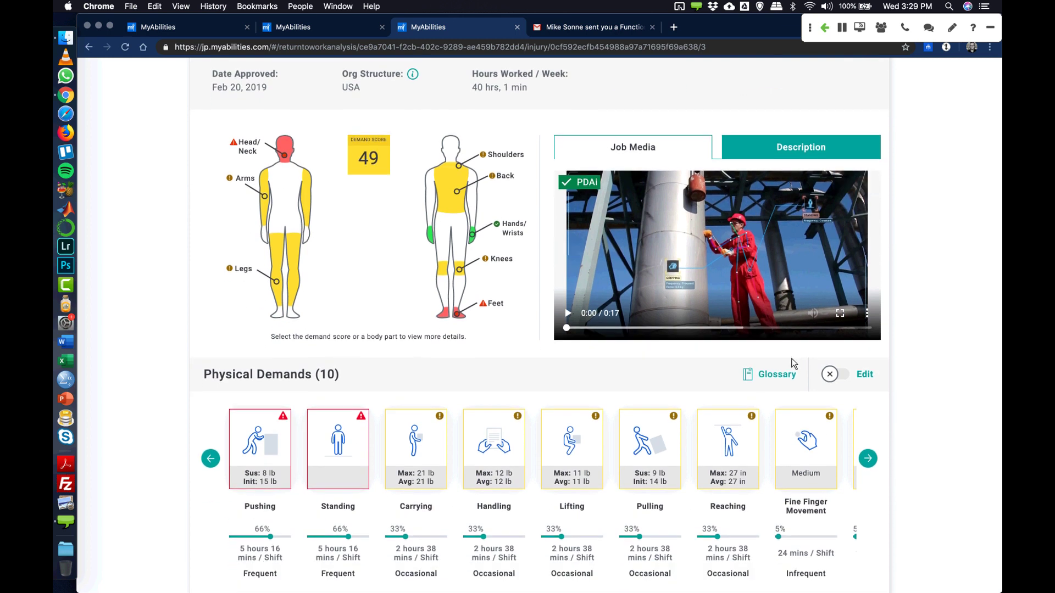
Switch the approved job profile into editing, keeping its approved status
left_click(836, 376)
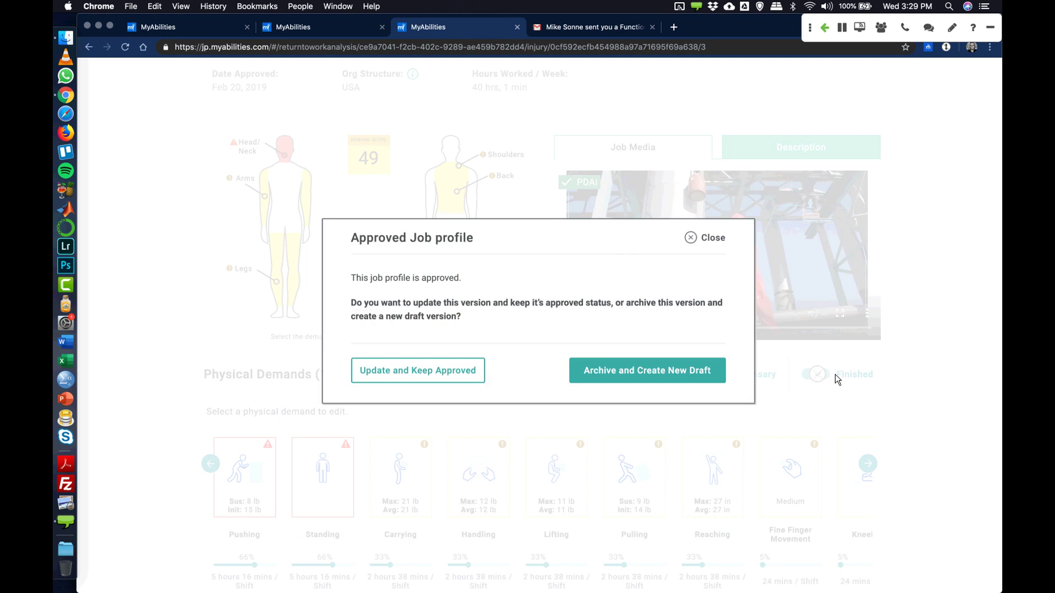
left_click(438, 384)
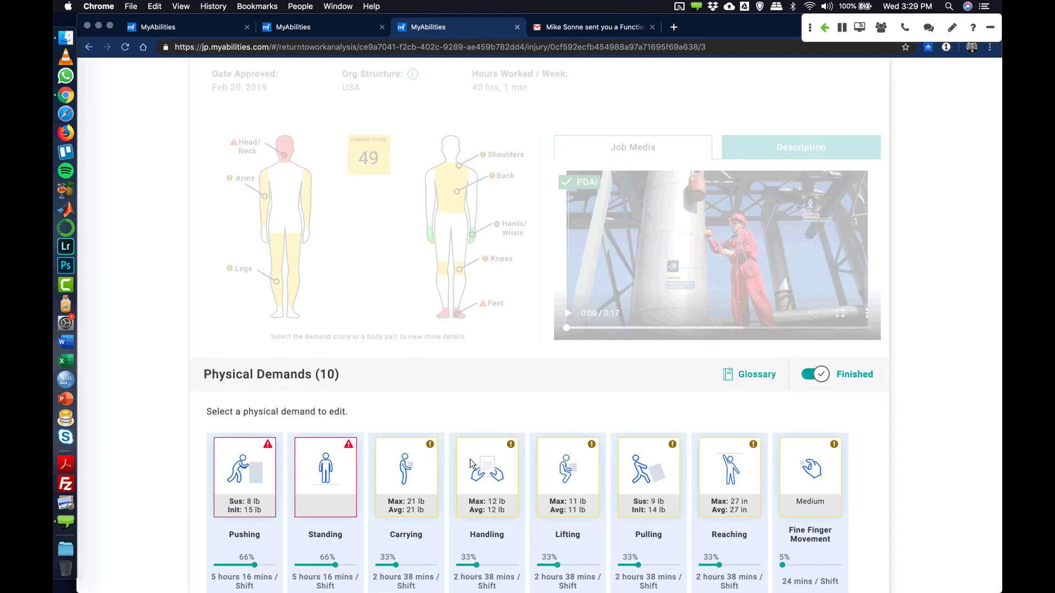
scroll(670, 483, "down", 2)
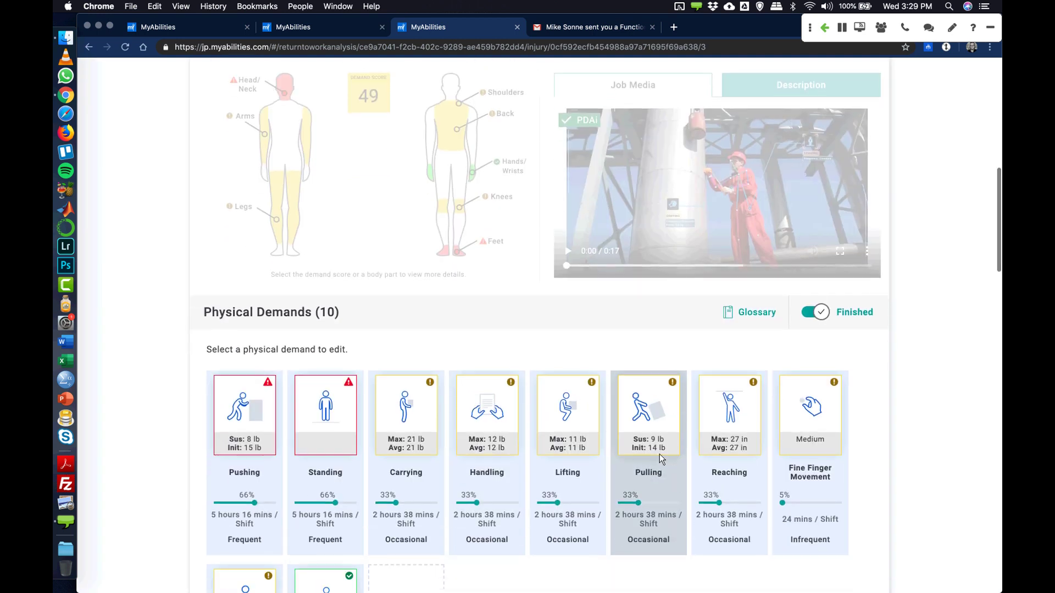
scroll(655, 391, "down", 4)
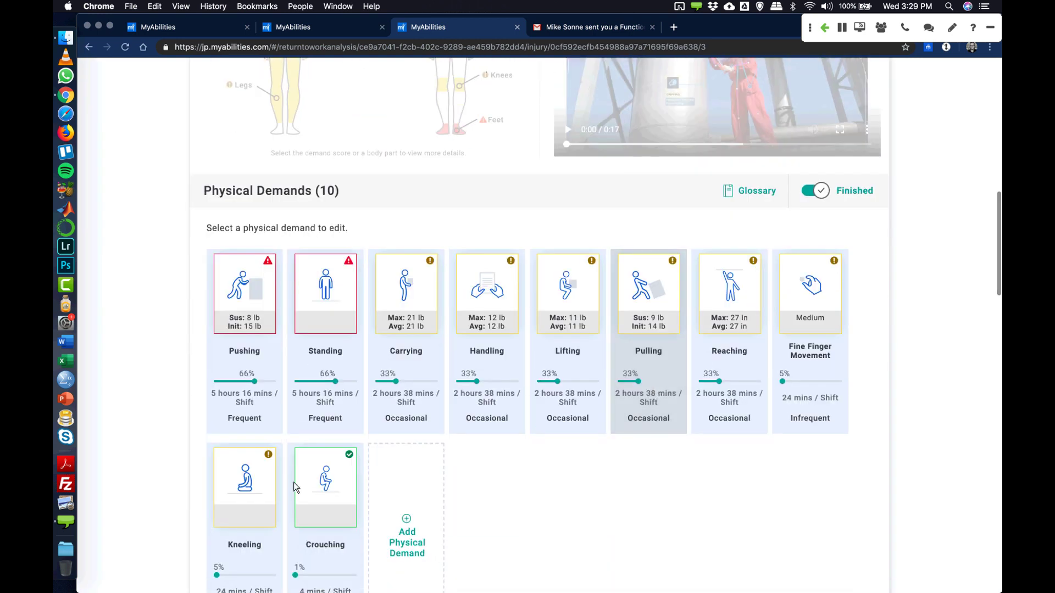
scroll(311, 489, "down", 1)
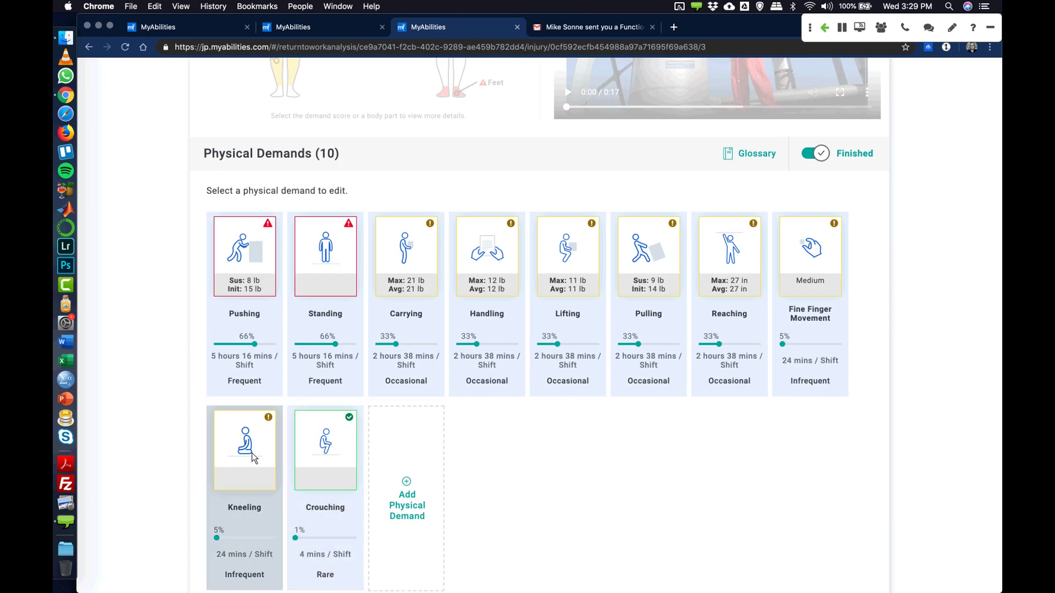
Set the Kneeling demand frequency to Never, save, and finish editing the physical demands
left_click(252, 452)
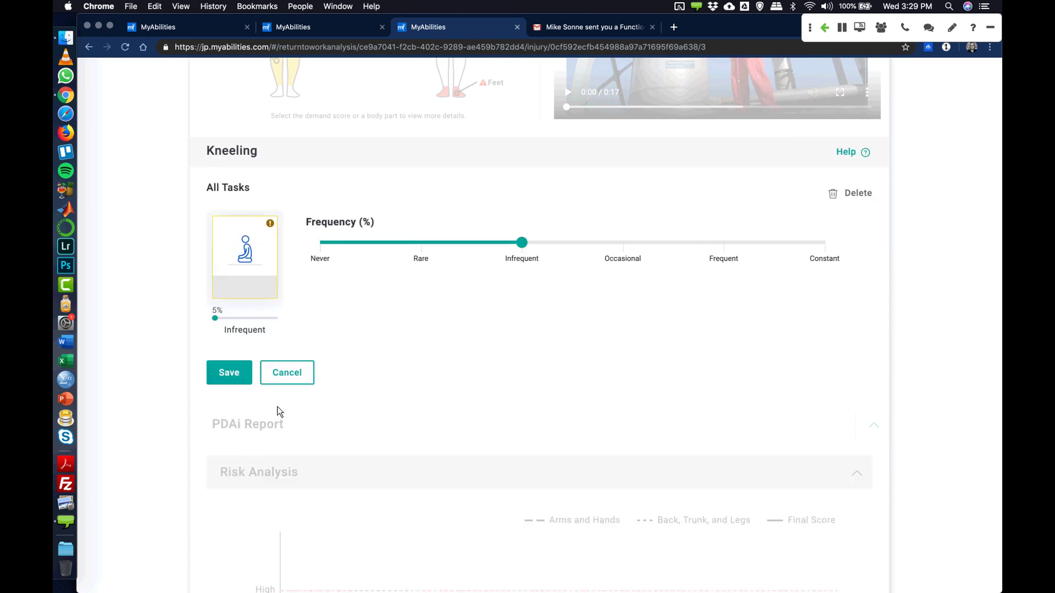
left_click(321, 246)
left_click(233, 375)
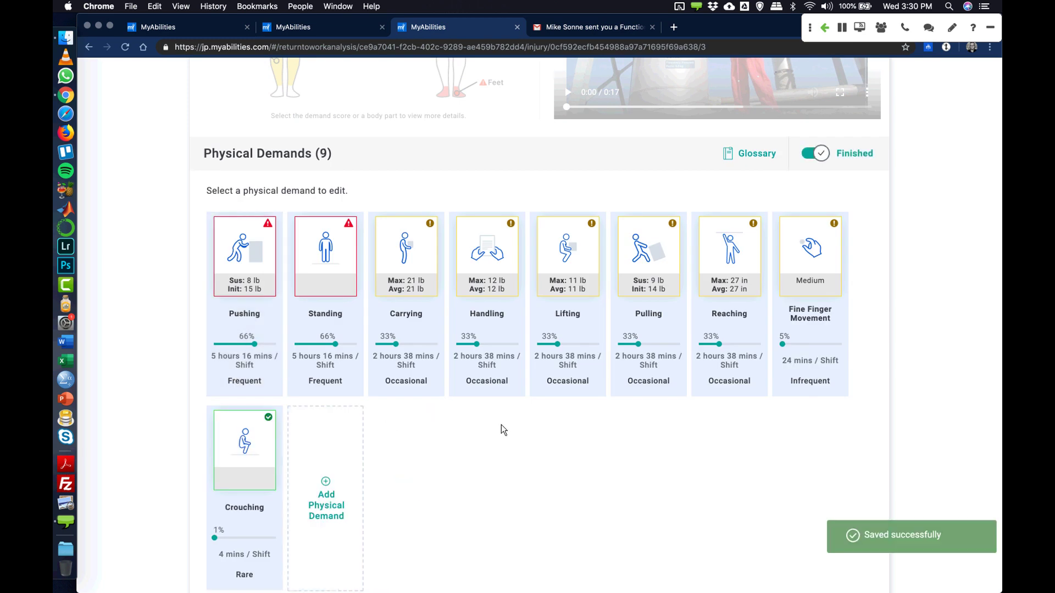
scroll(501, 424, "up", 1)
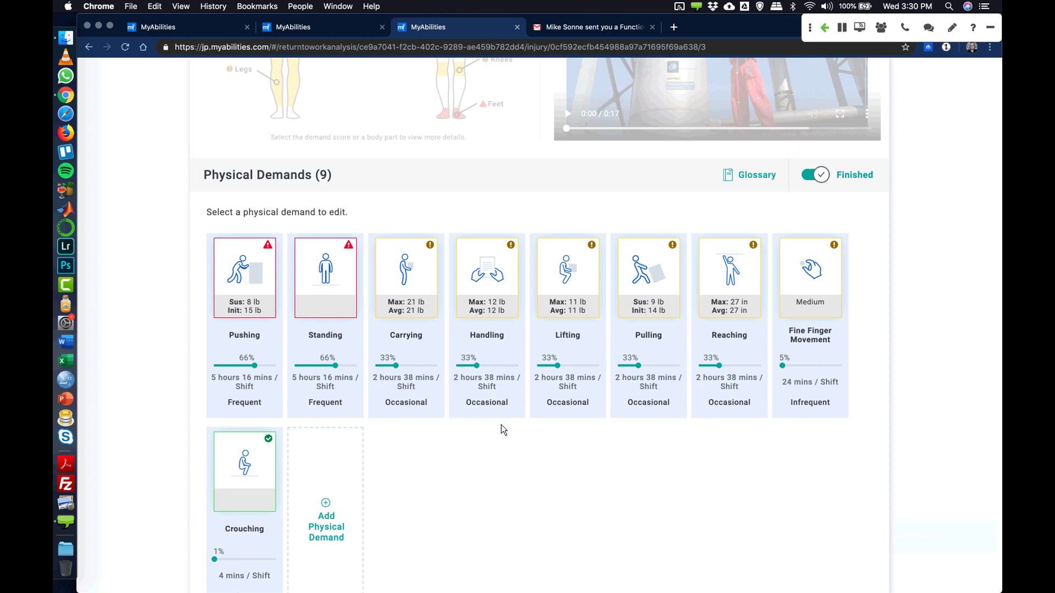
left_click(819, 176)
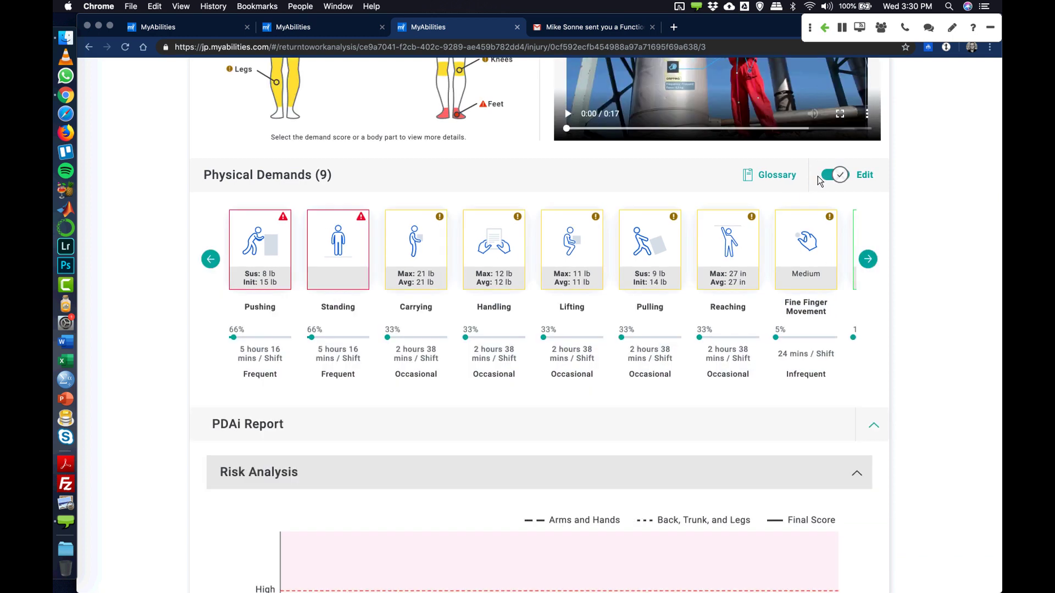
scroll(835, 215, "up", 5)
scroll(835, 215, "up", 10)
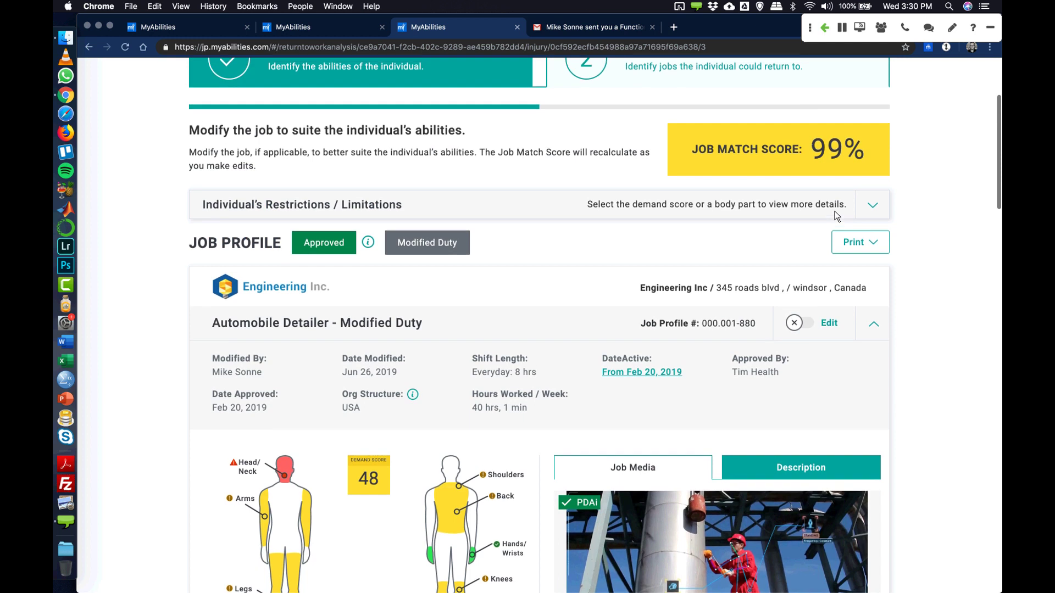
Scroll to the Functional Abilities Report listing 8 unrestricted and 2 restricted demands
scroll(835, 215, "up", 3)
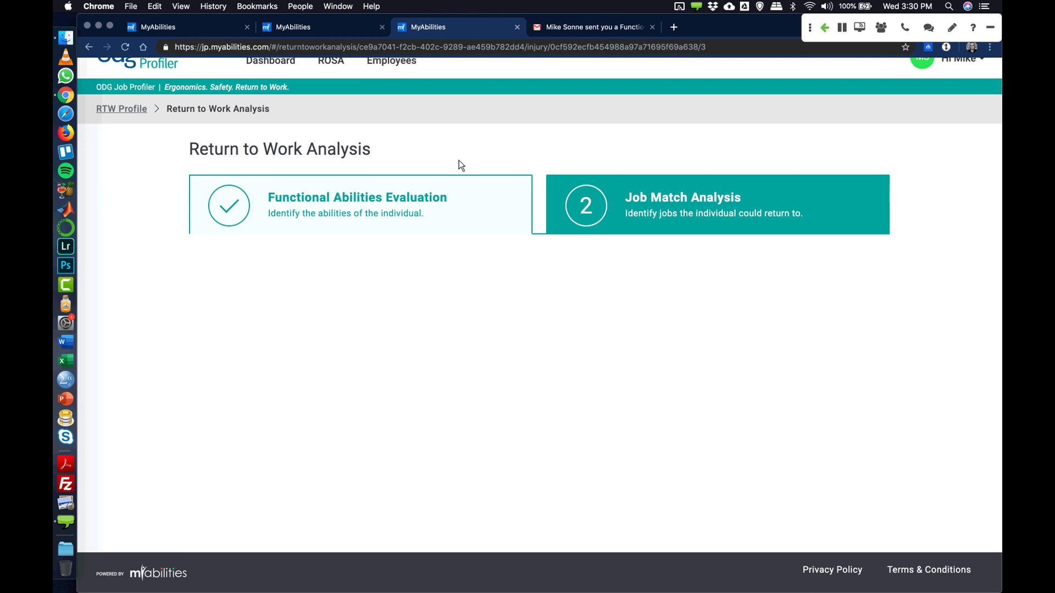
scroll(460, 160, "down", 2)
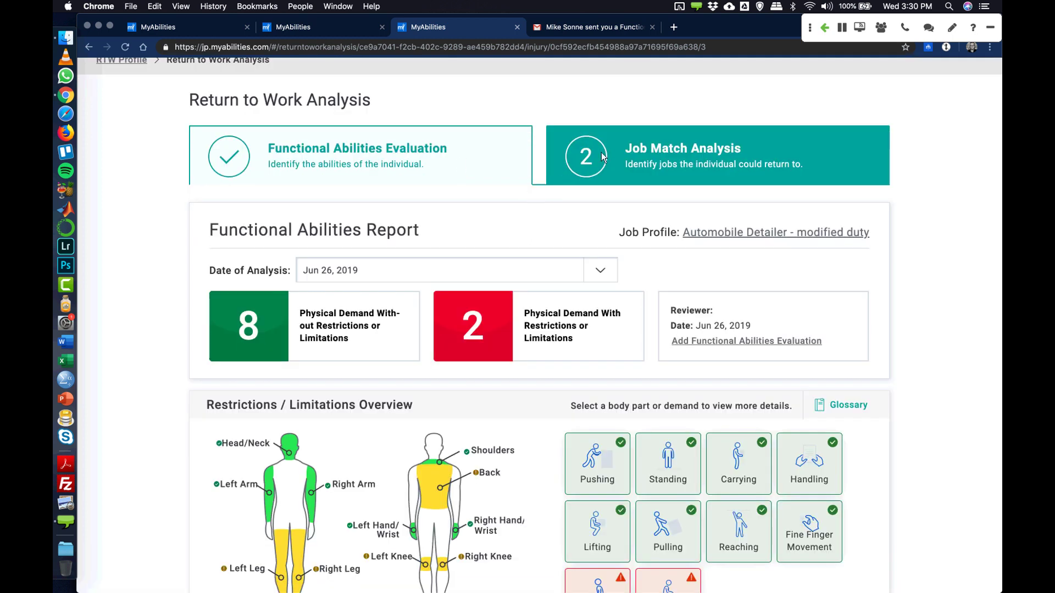
In Job Match Analysis, indicate the individual can take an alternative job and continue
left_click(635, 152)
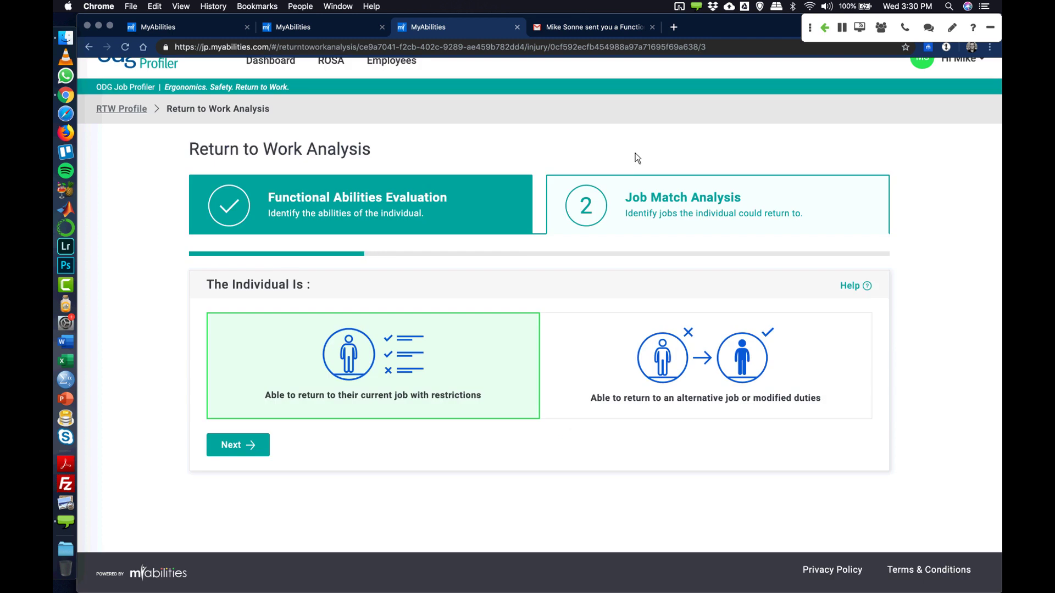
left_click(653, 322)
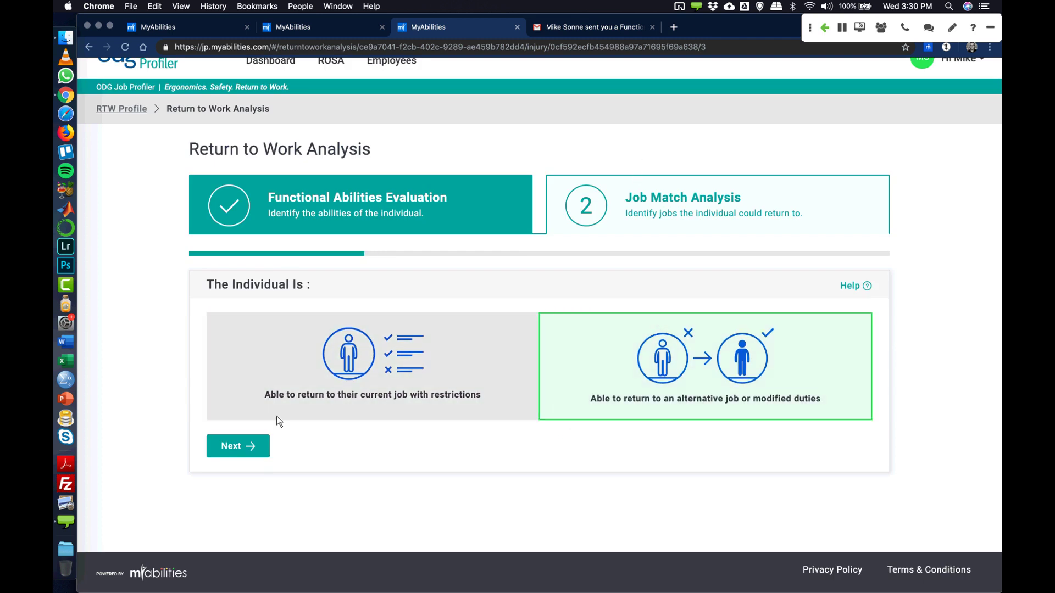
left_click(258, 446)
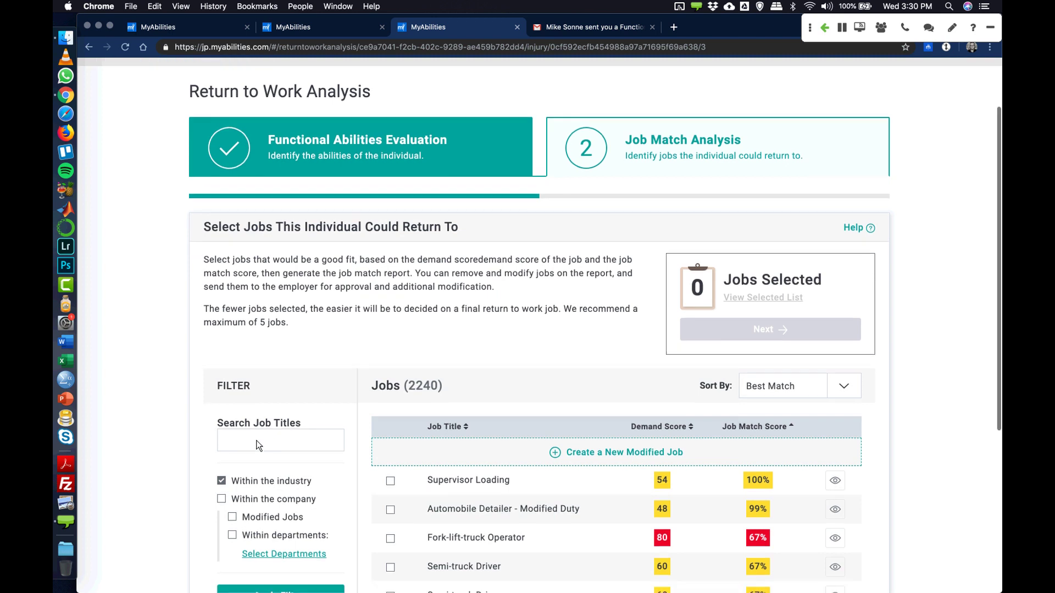
scroll(258, 446, "down", 4)
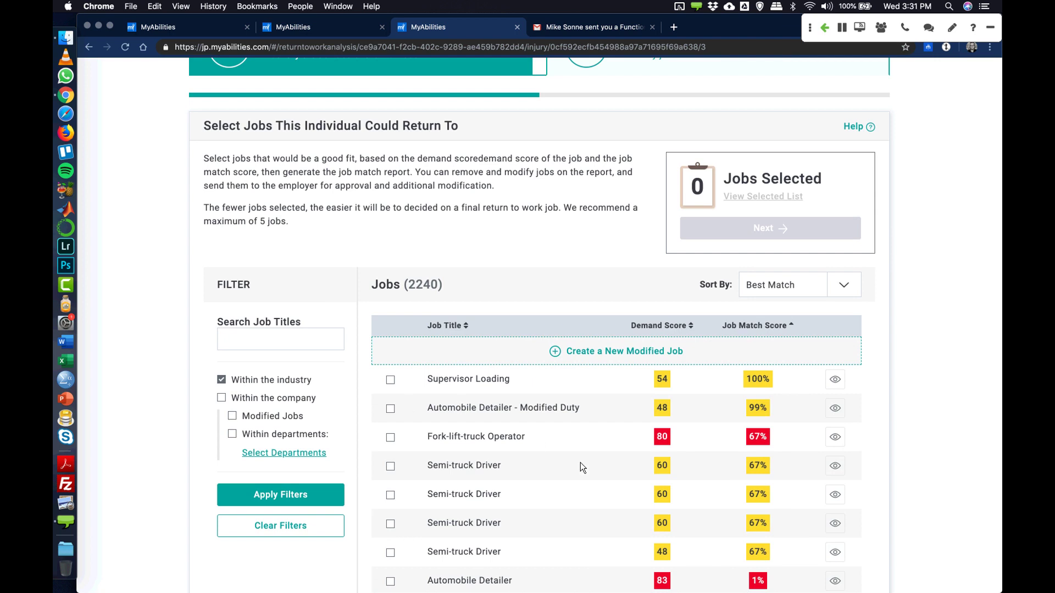
scroll(580, 463, "up", 1)
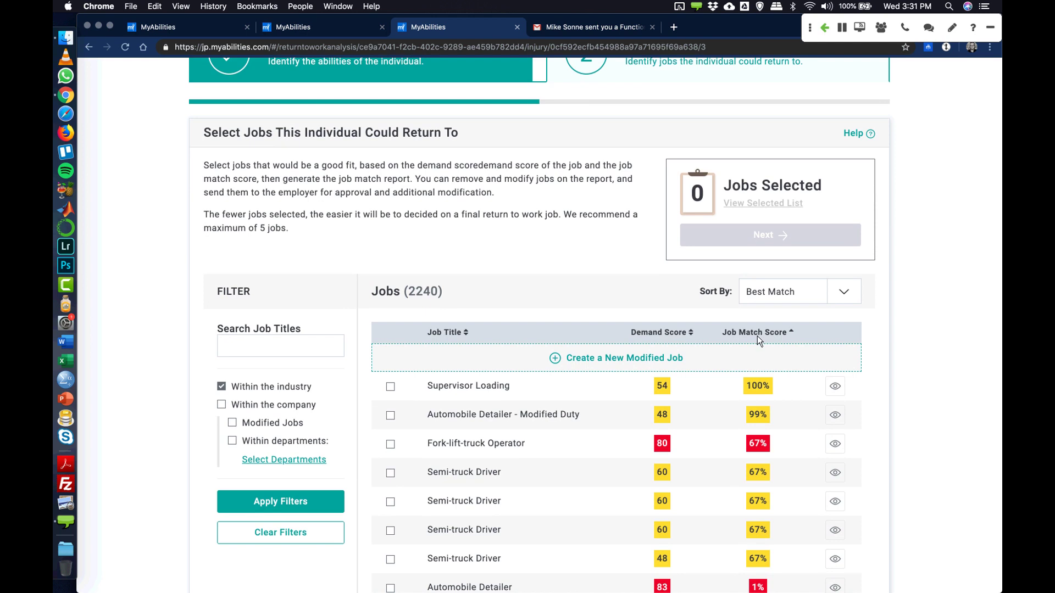
Filter jobs to within the company, select Assembler and Automotive-generator Repairer, and continue
left_click(222, 388)
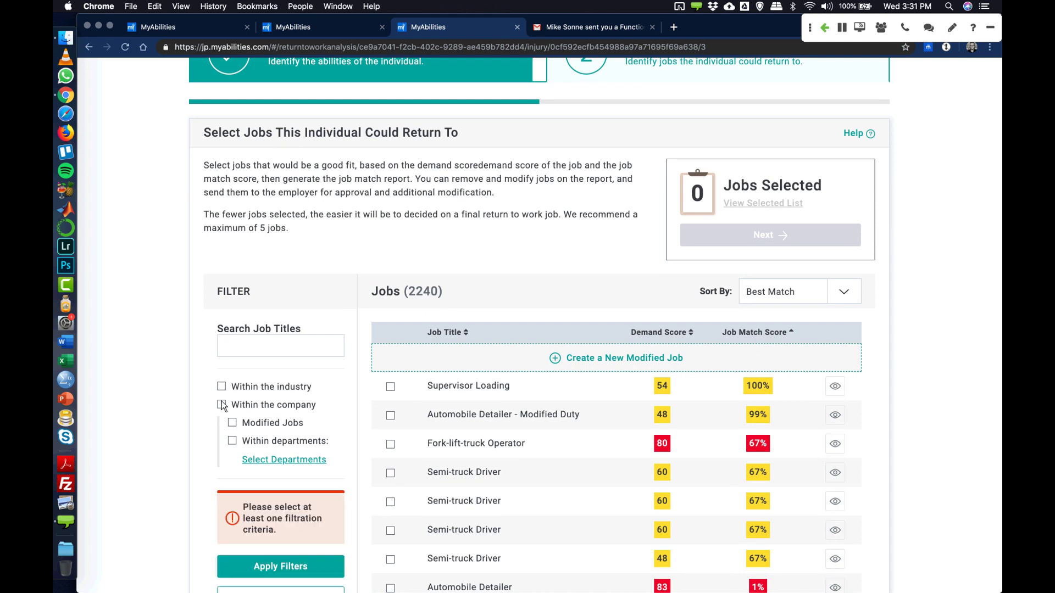
left_click(222, 404)
left_click(276, 493)
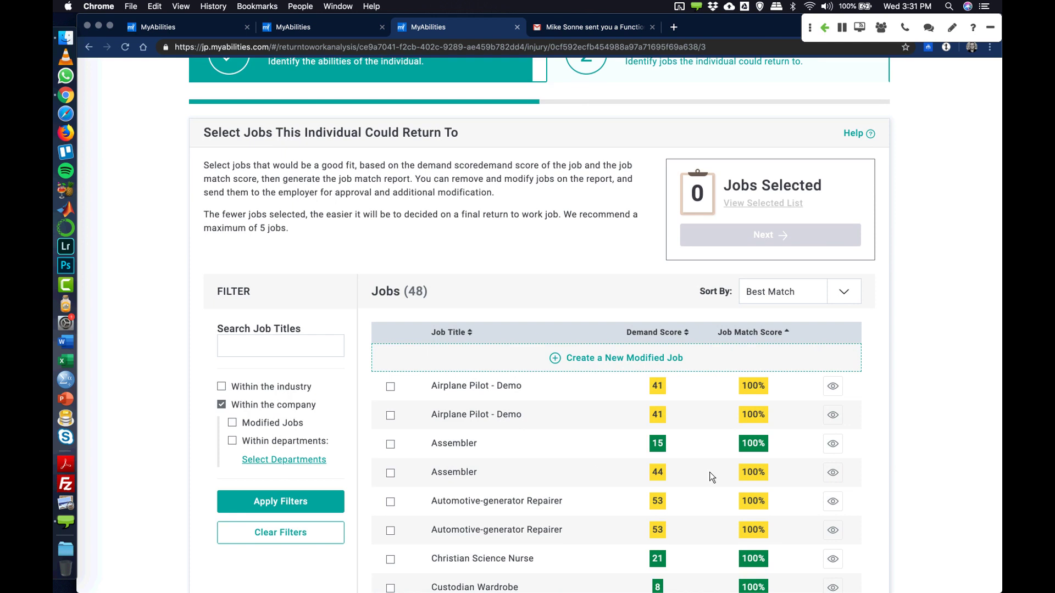
left_click(390, 474)
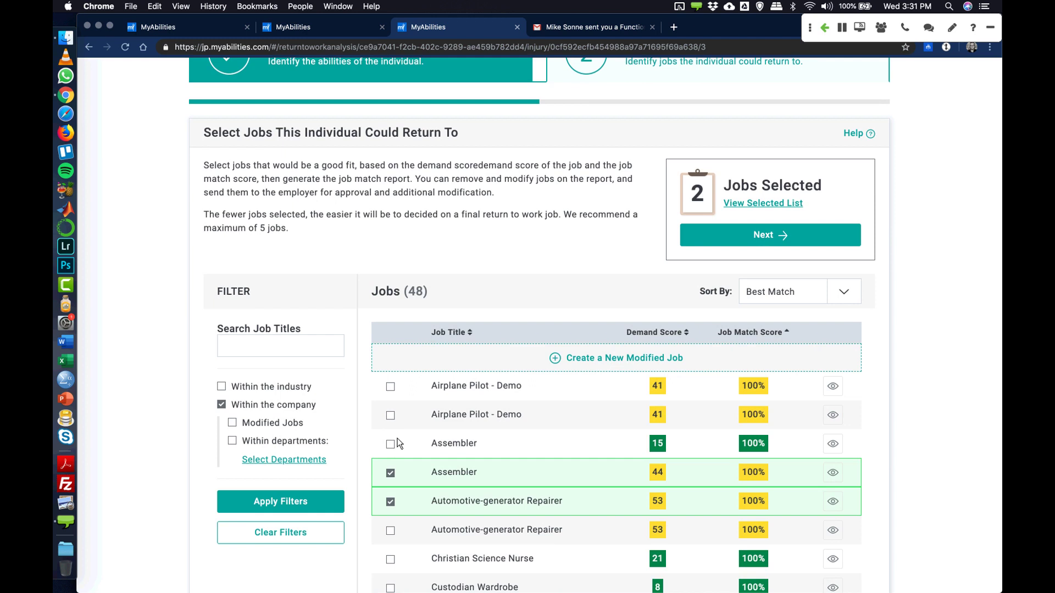
scroll(404, 486, "down", 3)
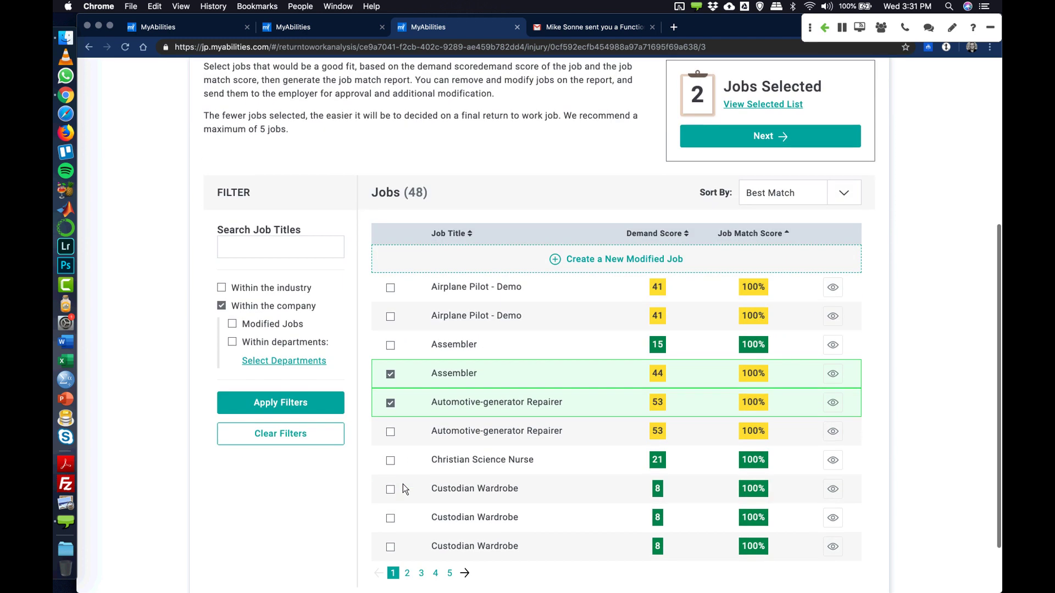
scroll(546, 381, "up", 2)
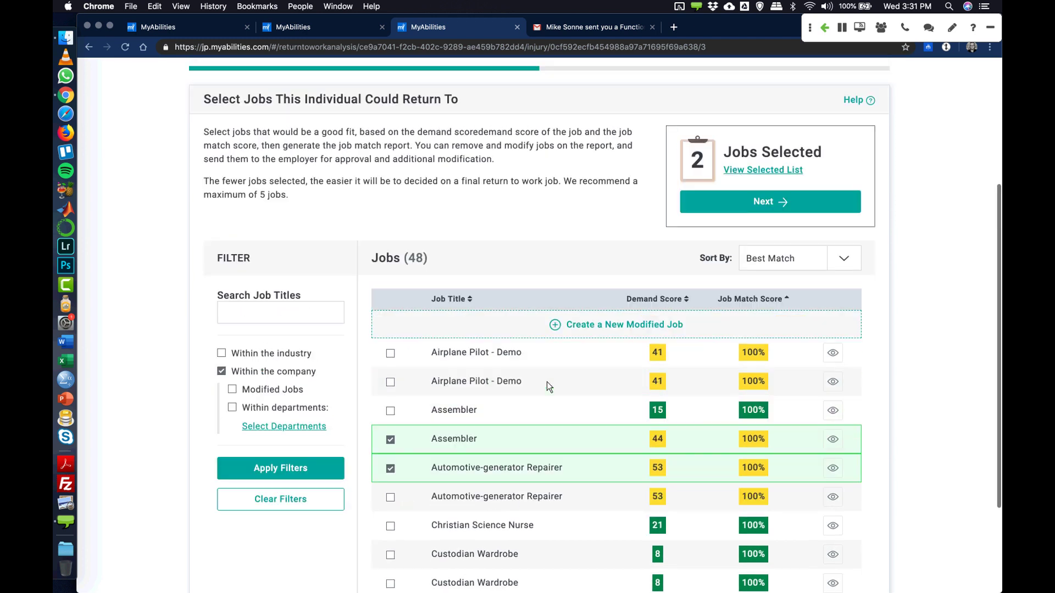
left_click(749, 202)
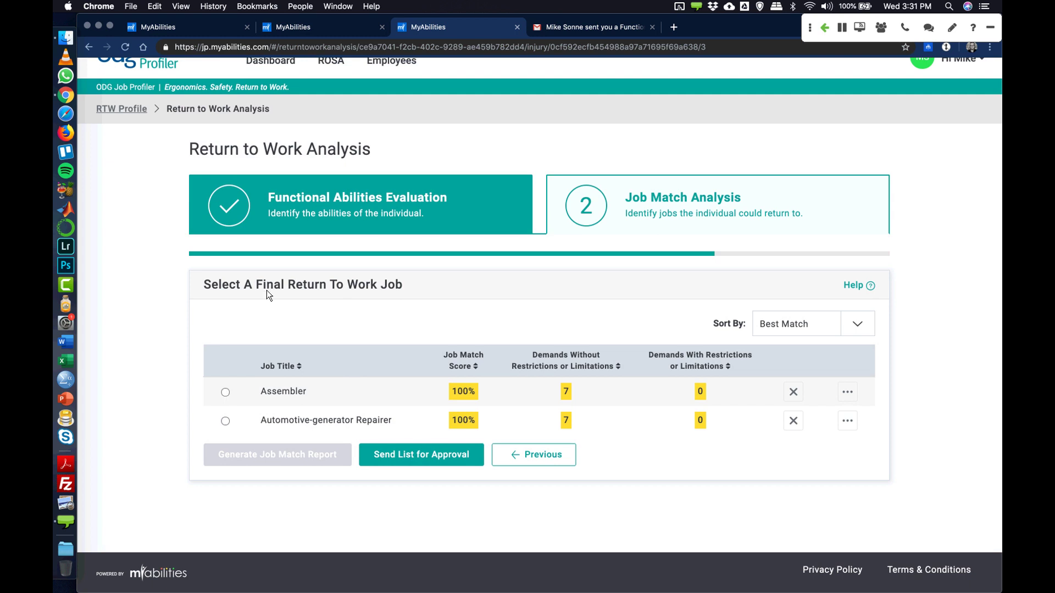
Choose Assembler as the final return-to-work job and generate its 100% job match report
left_click(226, 392)
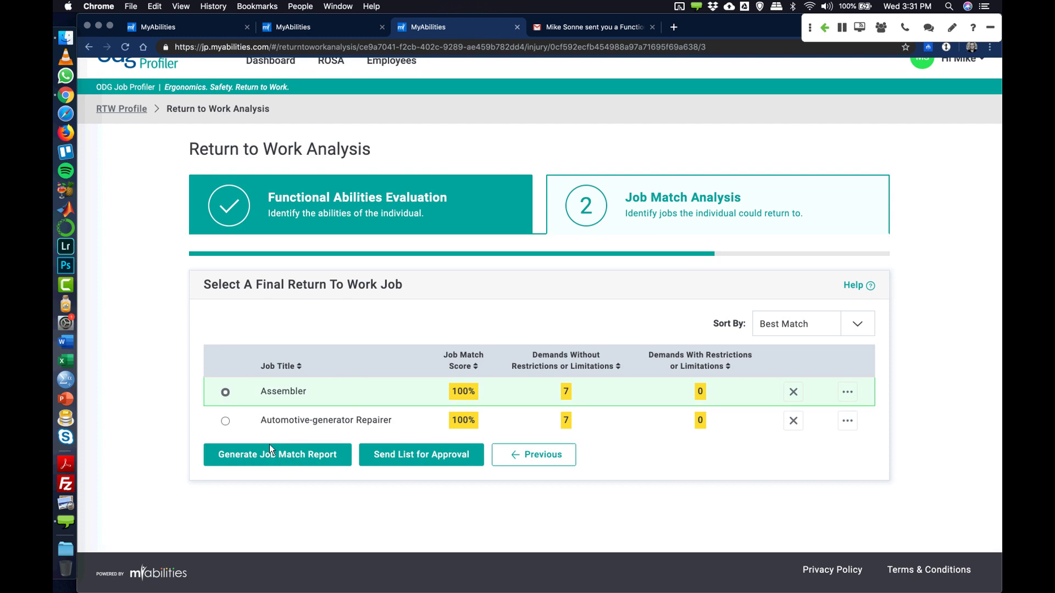
left_click(284, 454)
left_click(285, 454)
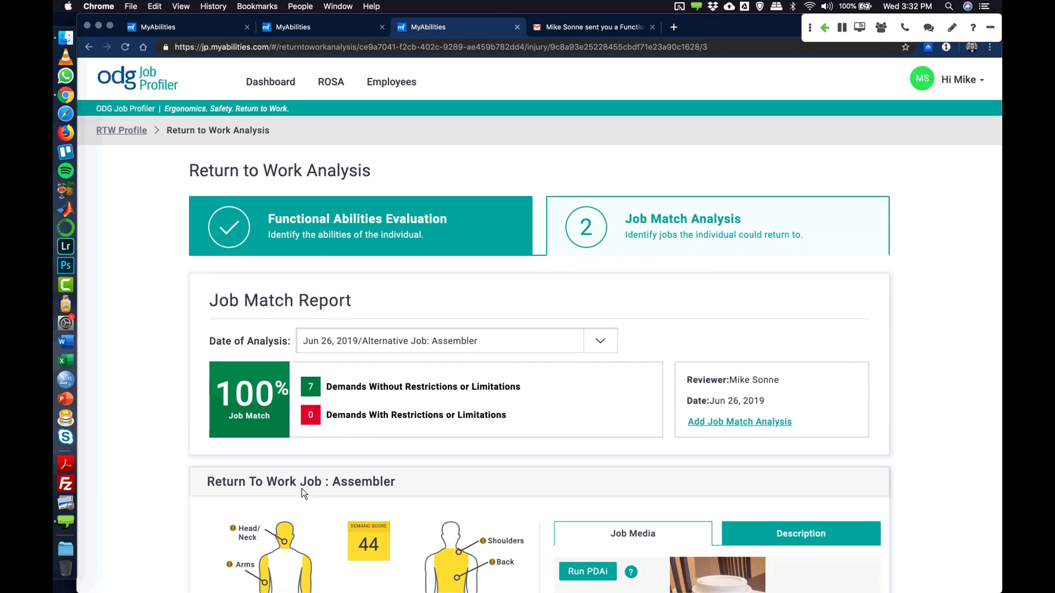
Go back to the RTW profile and start the Psychosocial Analysis questionnaire
left_click(133, 131)
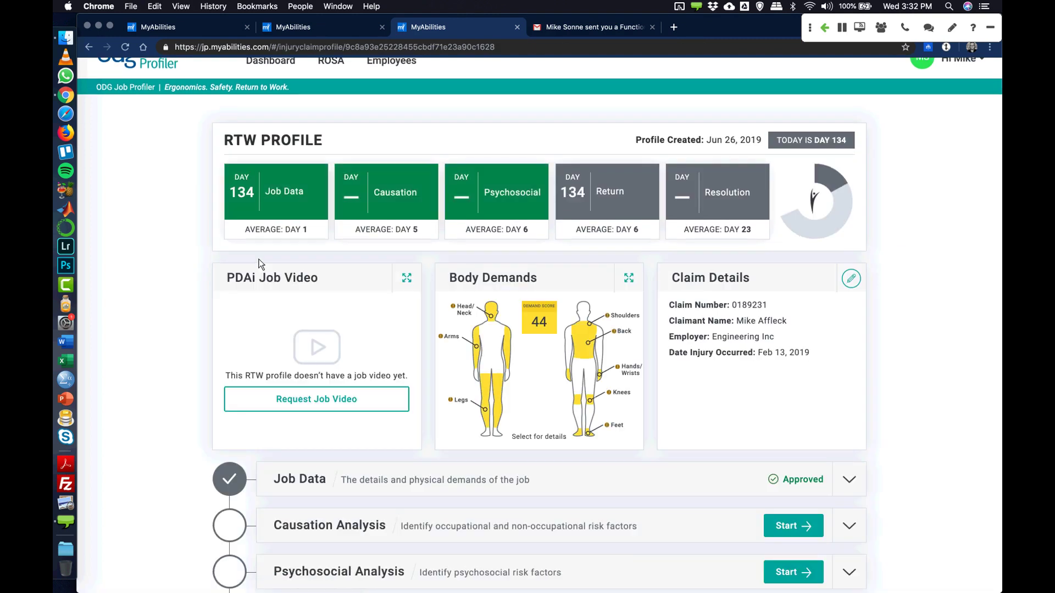
scroll(260, 265, "down", 5)
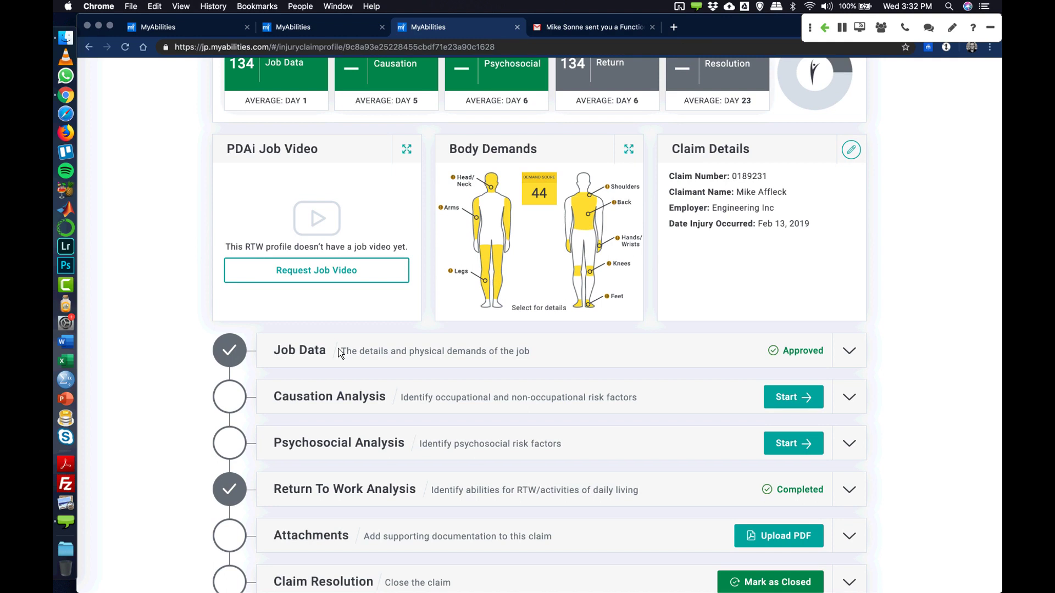
left_click(816, 444)
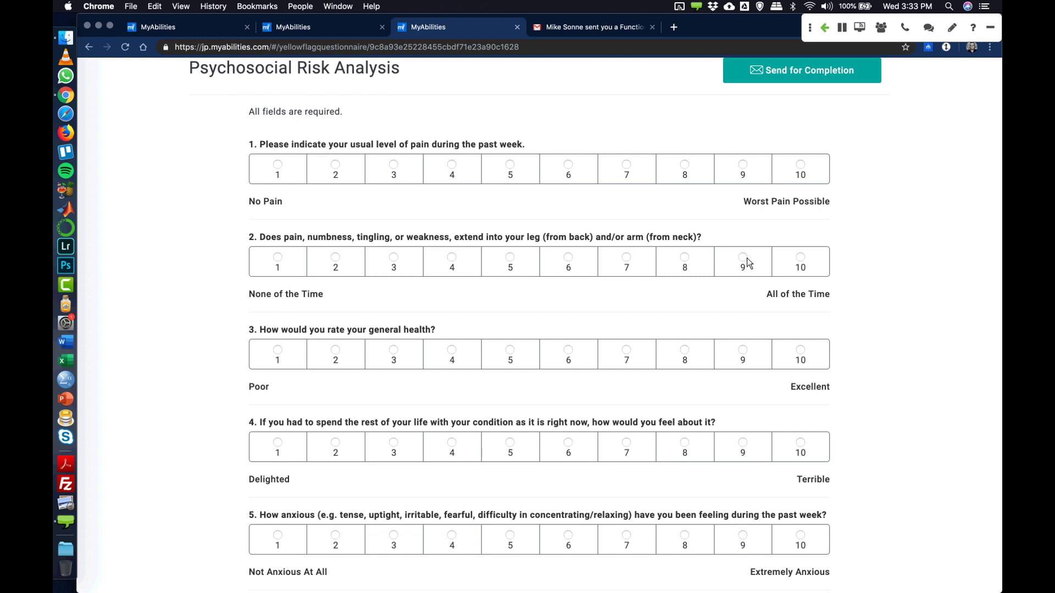
Answer questions 1–7: pain 9, 8, health 7, 8, anxiety 9, pain control 7, depression 6
left_click(730, 169)
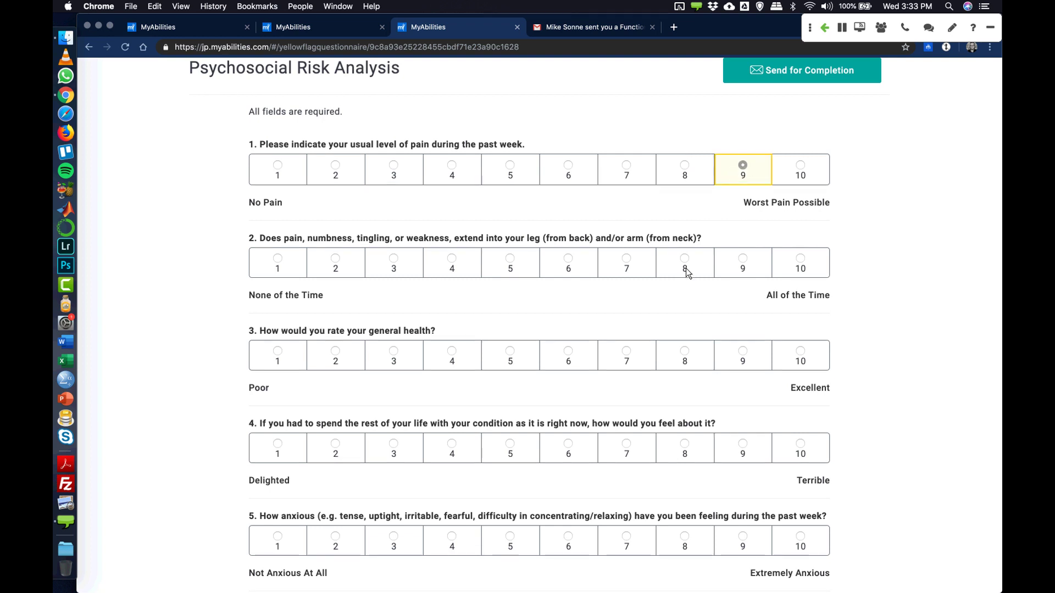
left_click(687, 266)
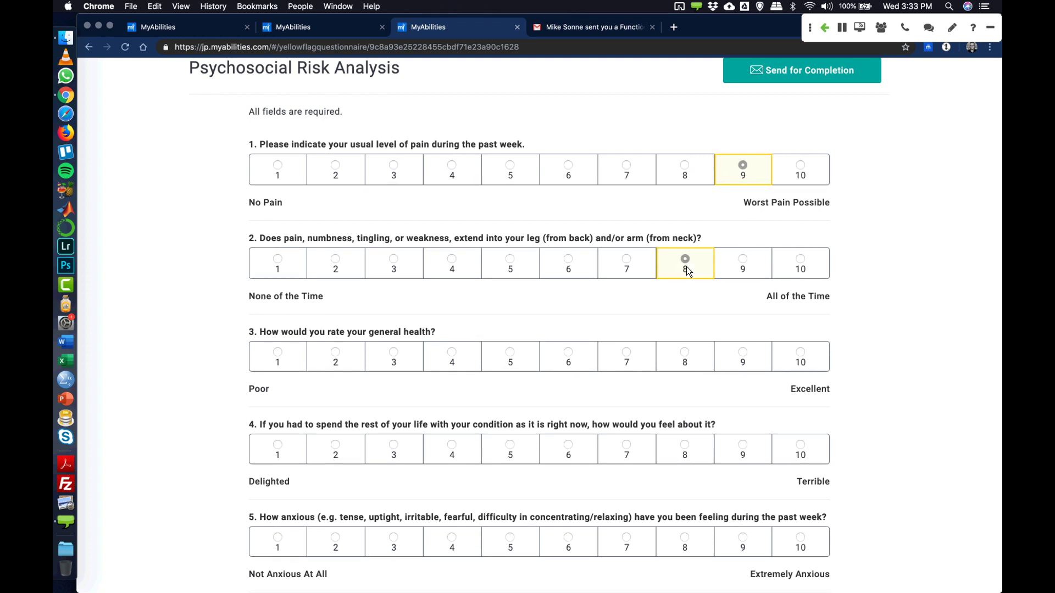
left_click(639, 351)
left_click(695, 444)
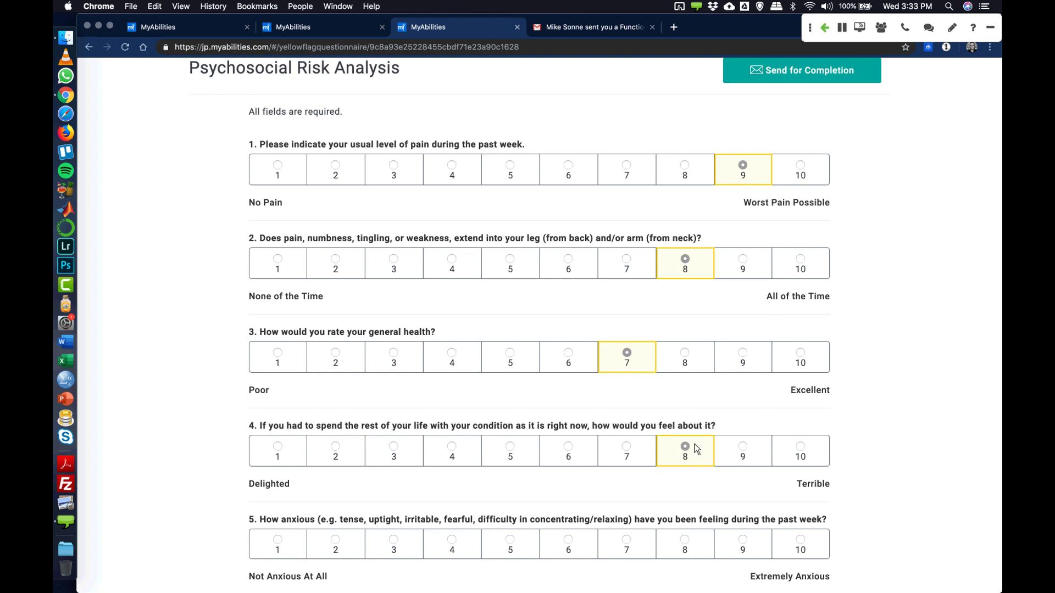
scroll(695, 444, "down", 3)
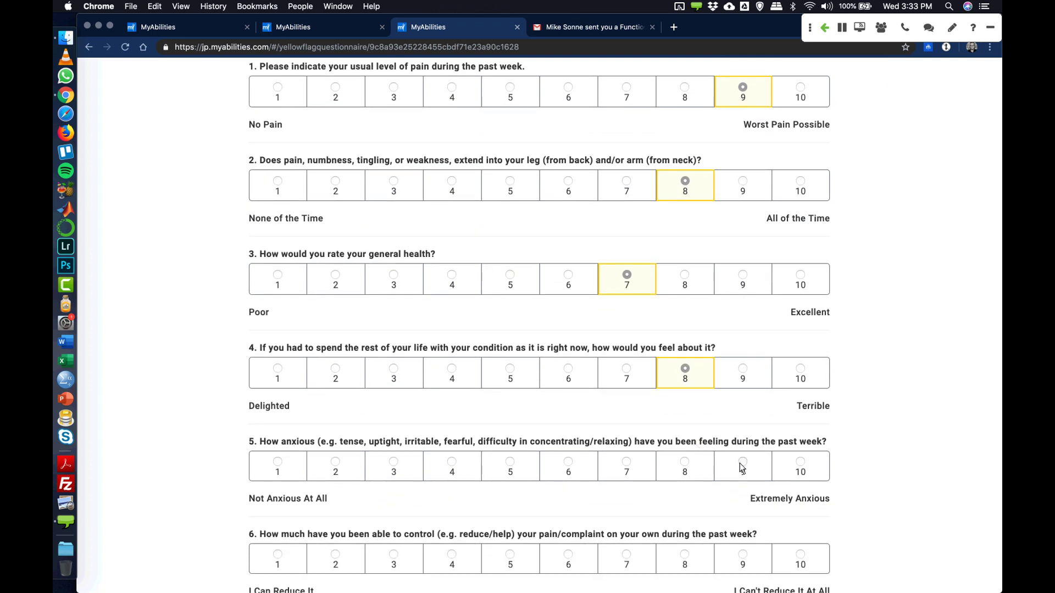
left_click(742, 467)
scroll(741, 467, "down", 4)
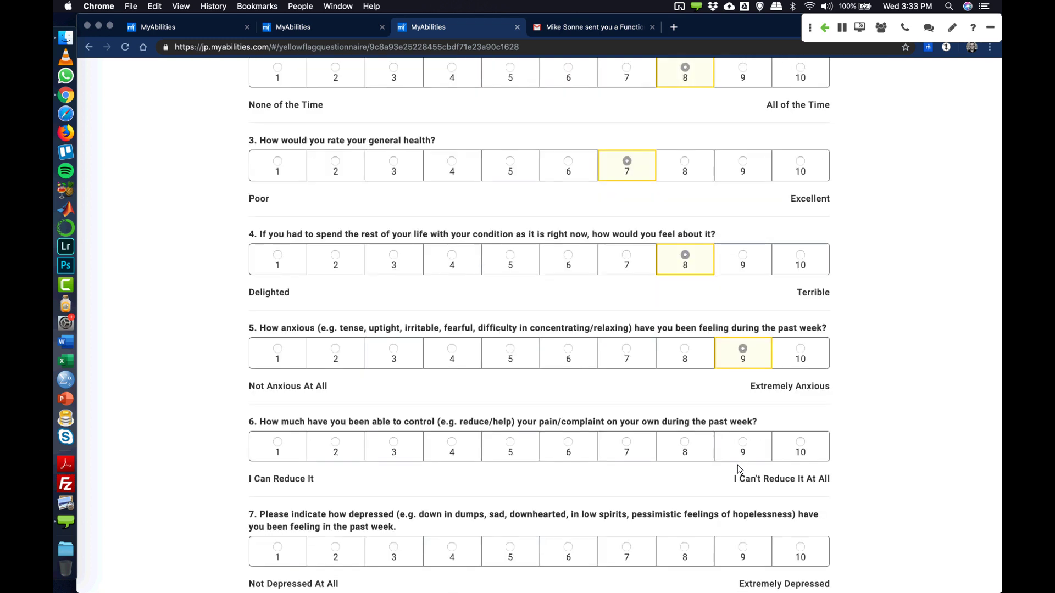
left_click(631, 447)
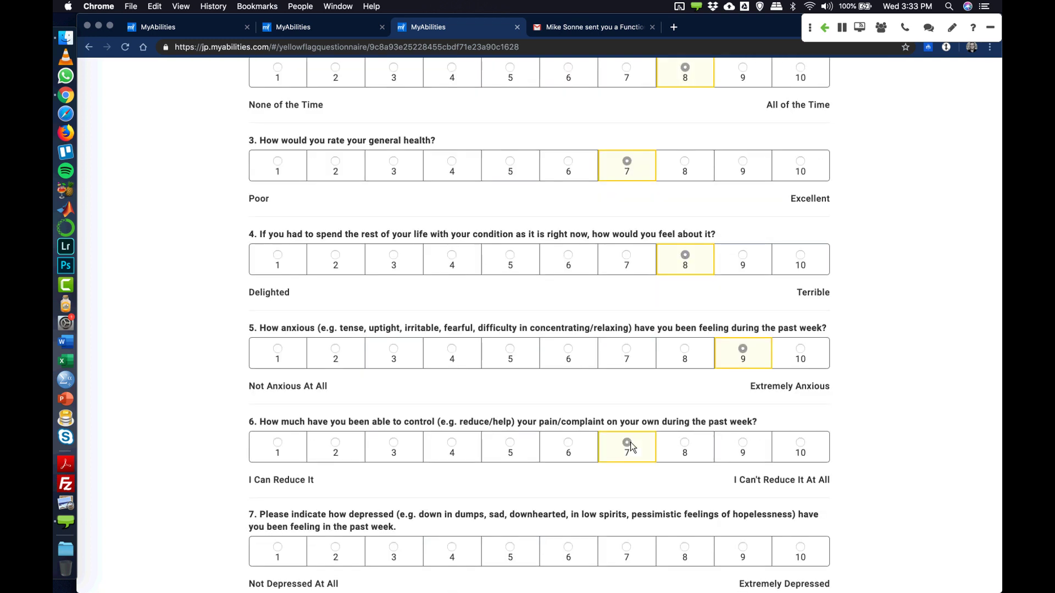
left_click(582, 554)
Answer questions 8–13: six-month certainty 7, light work 9, sleep 5, then 6, 8 and 7
scroll(582, 553, "down", 4)
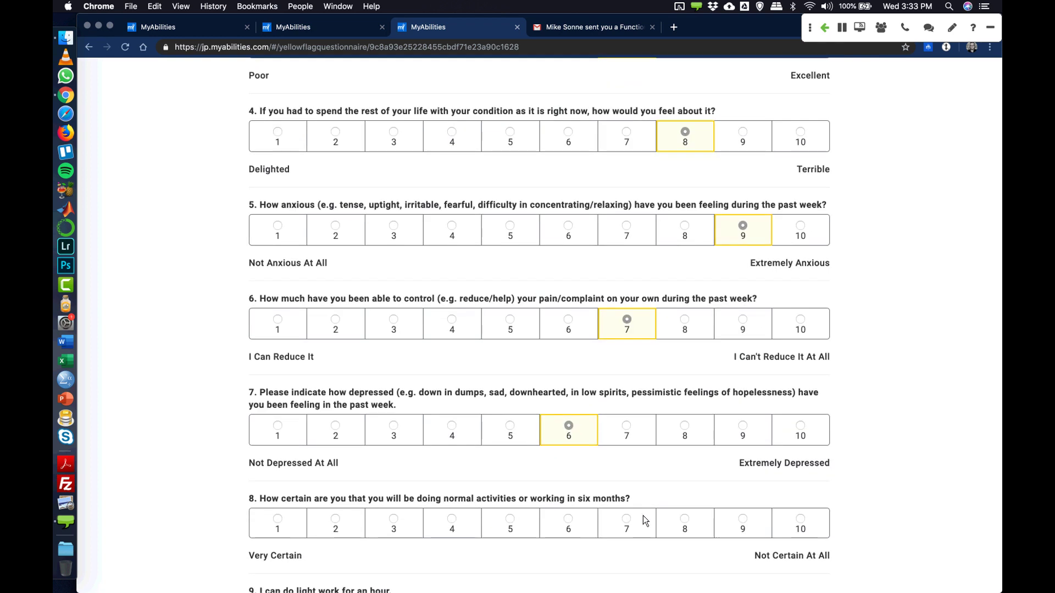
left_click(641, 529)
scroll(723, 433, "up", 2)
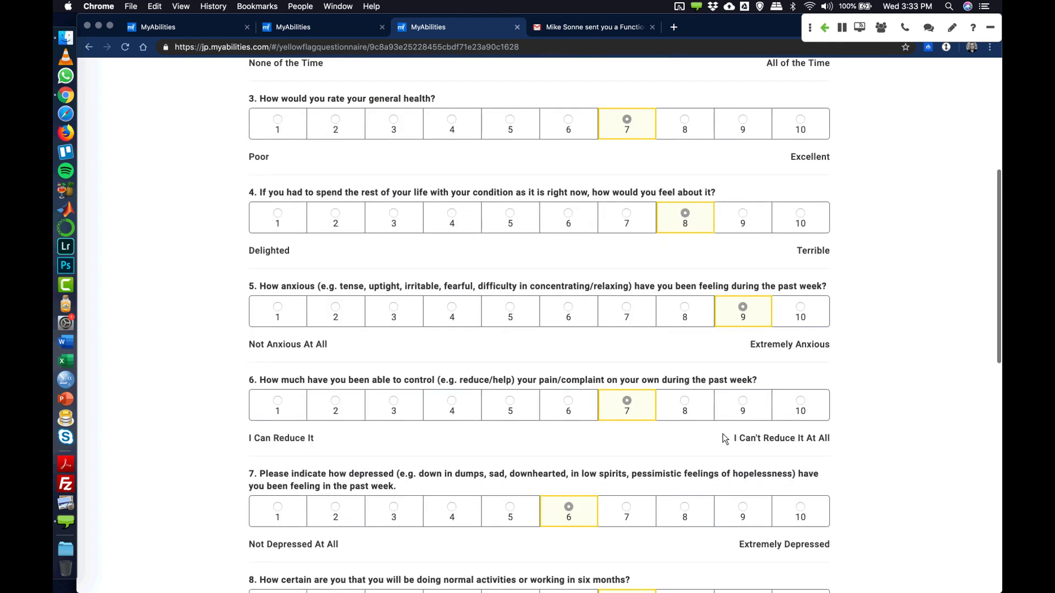
scroll(723, 434, "down", 2)
scroll(723, 433, "down", 2)
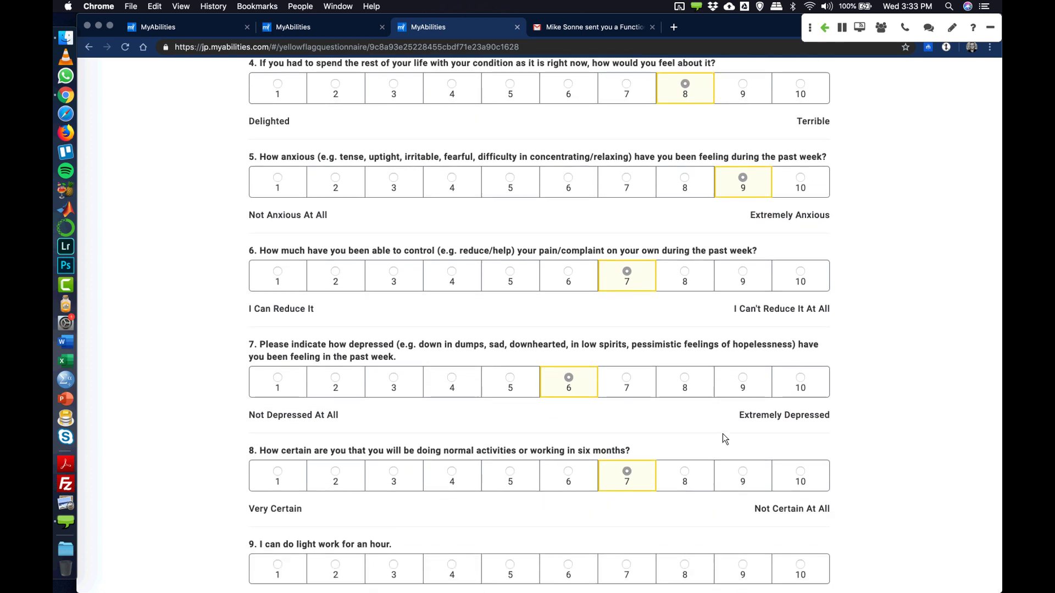
left_click(729, 556)
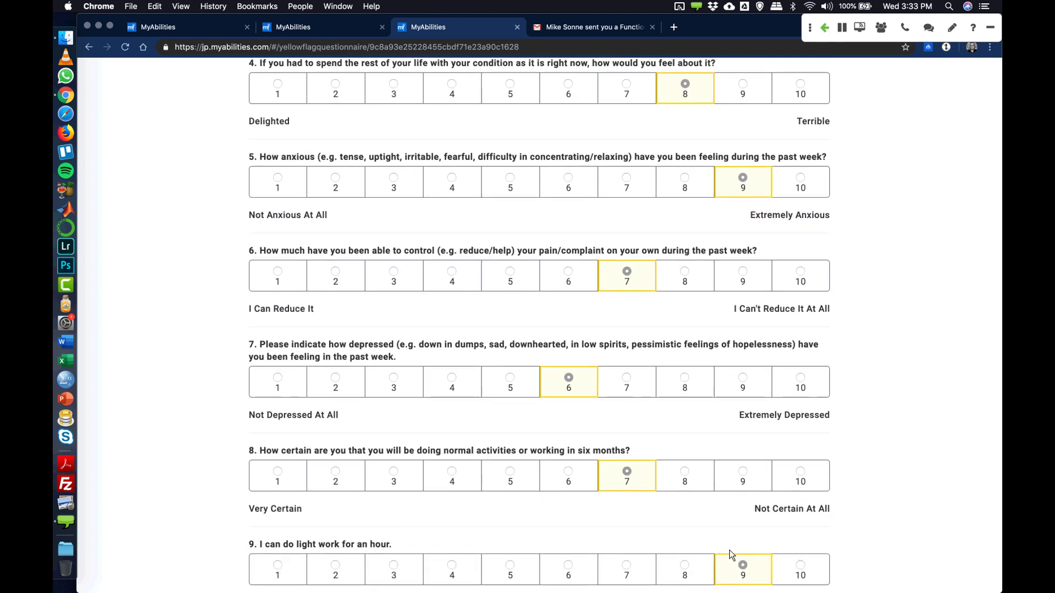
scroll(730, 554, "down", 2)
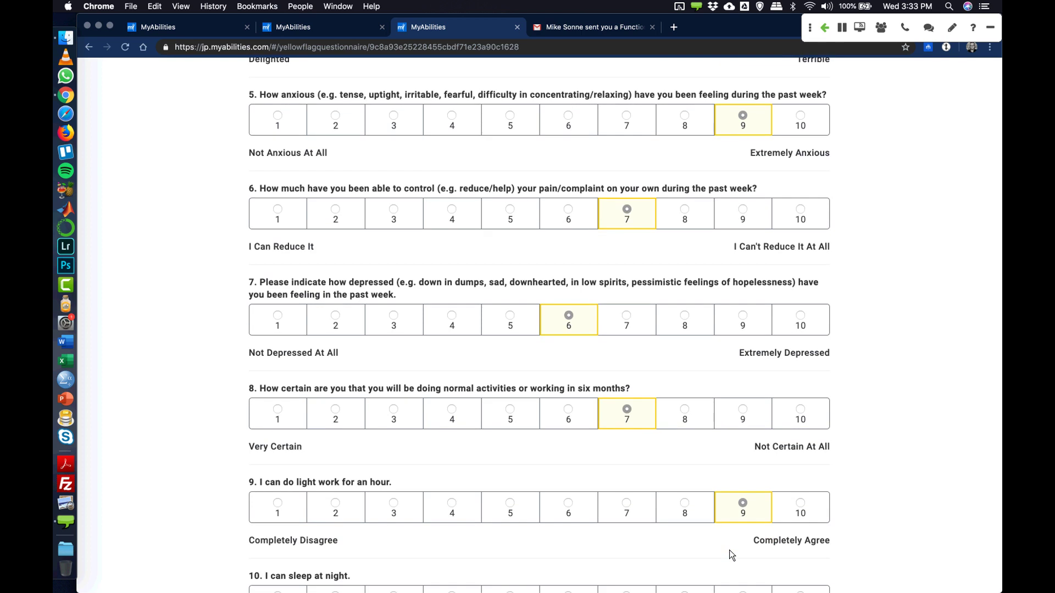
scroll(730, 553, "down", 3)
left_click(712, 510)
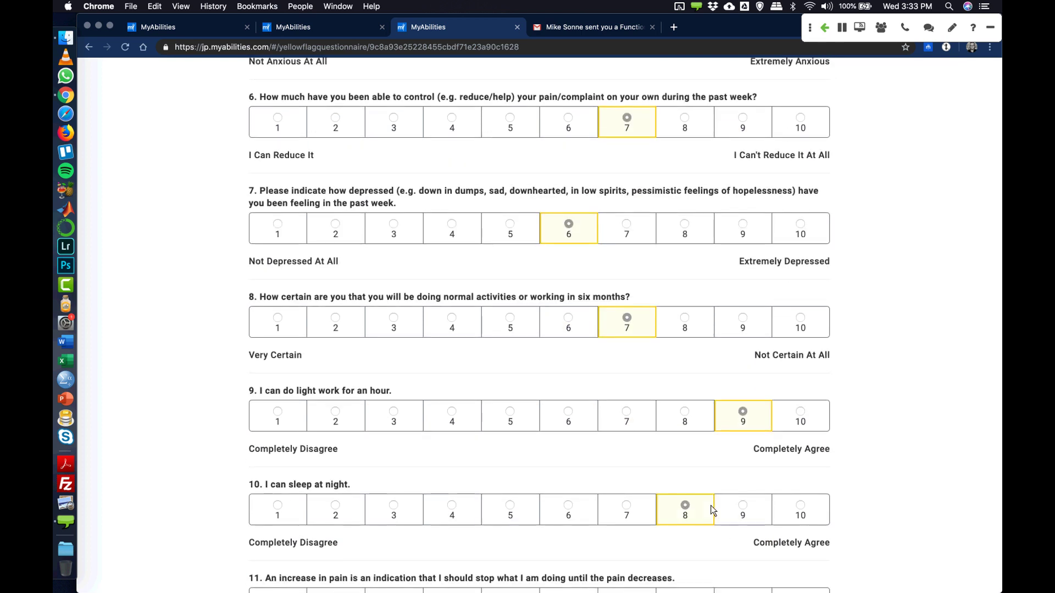
left_click(509, 512)
scroll(509, 513, "down", 5)
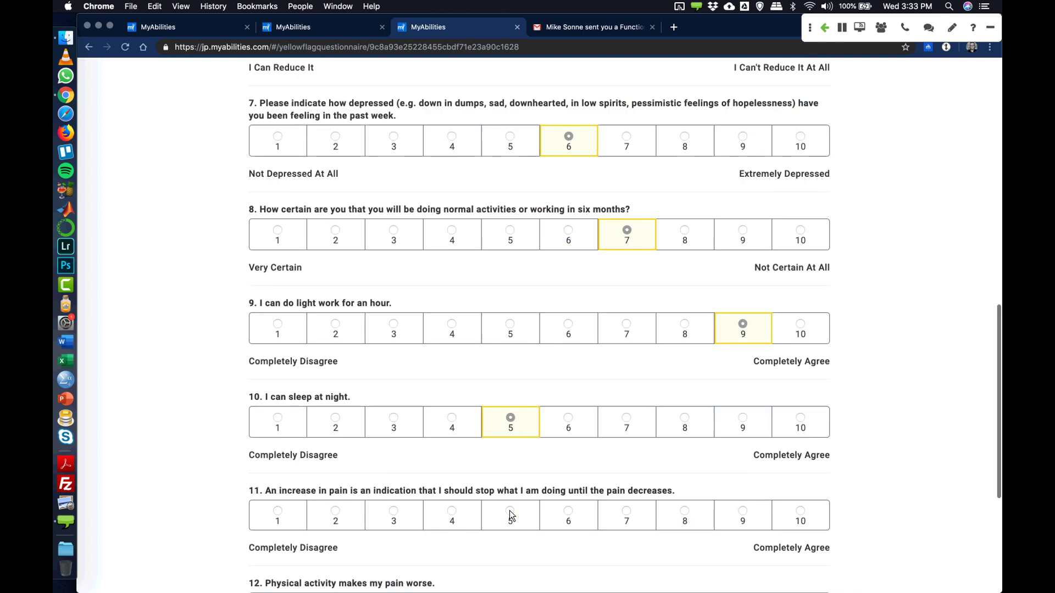
left_click(570, 466)
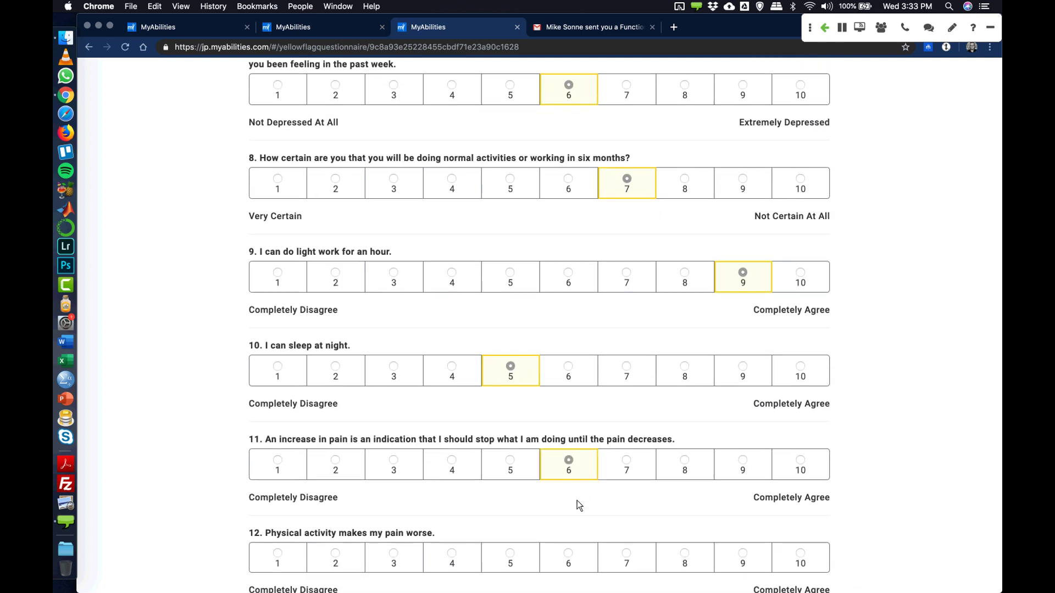
left_click(684, 560)
scroll(683, 560, "down", 5)
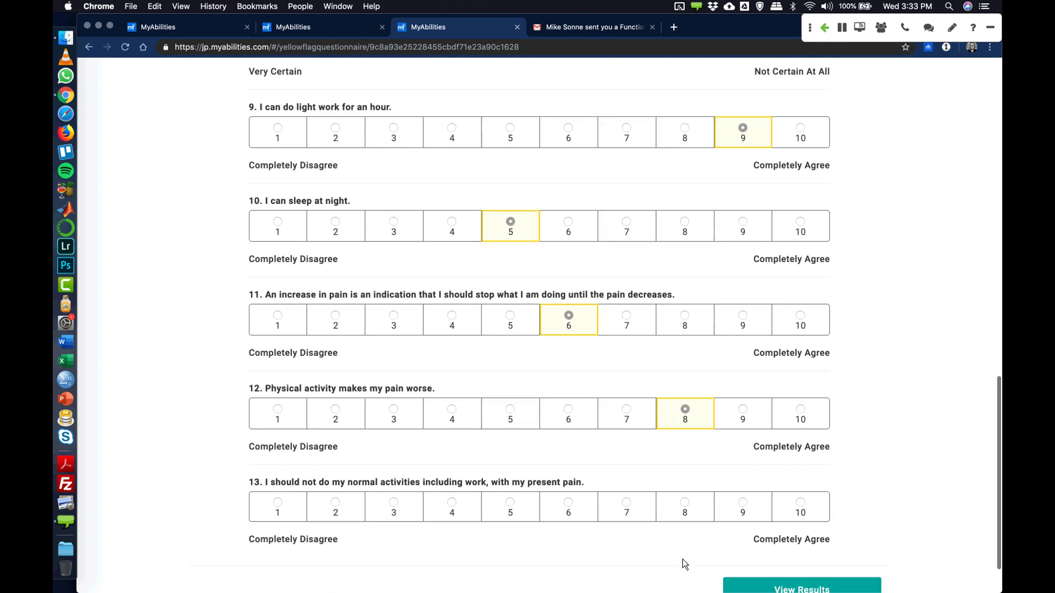
left_click(625, 503)
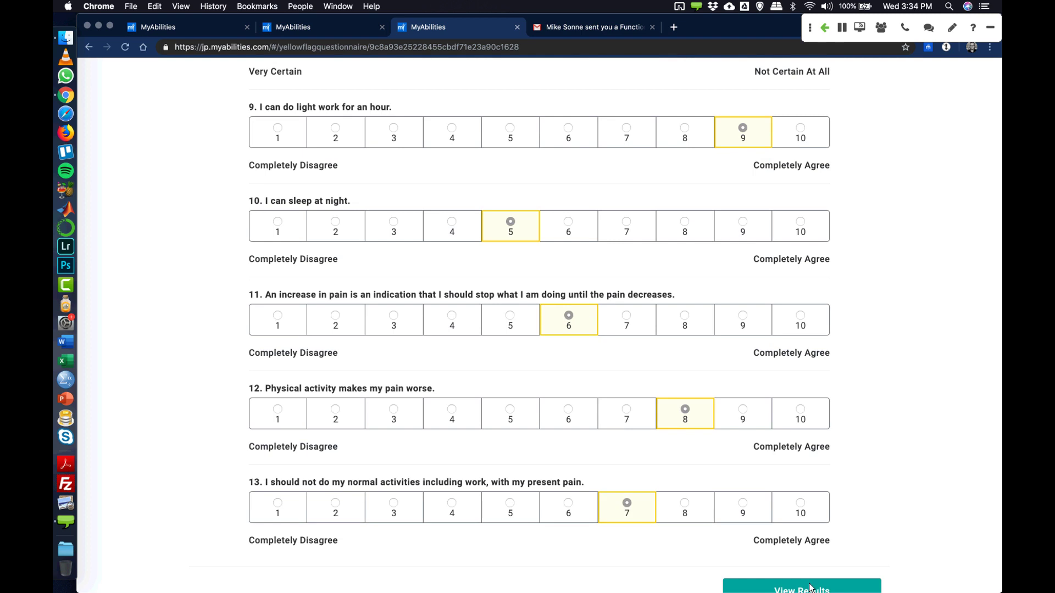
Change the sleep answer to 2 and submit the questionnaire for results
left_click(336, 229)
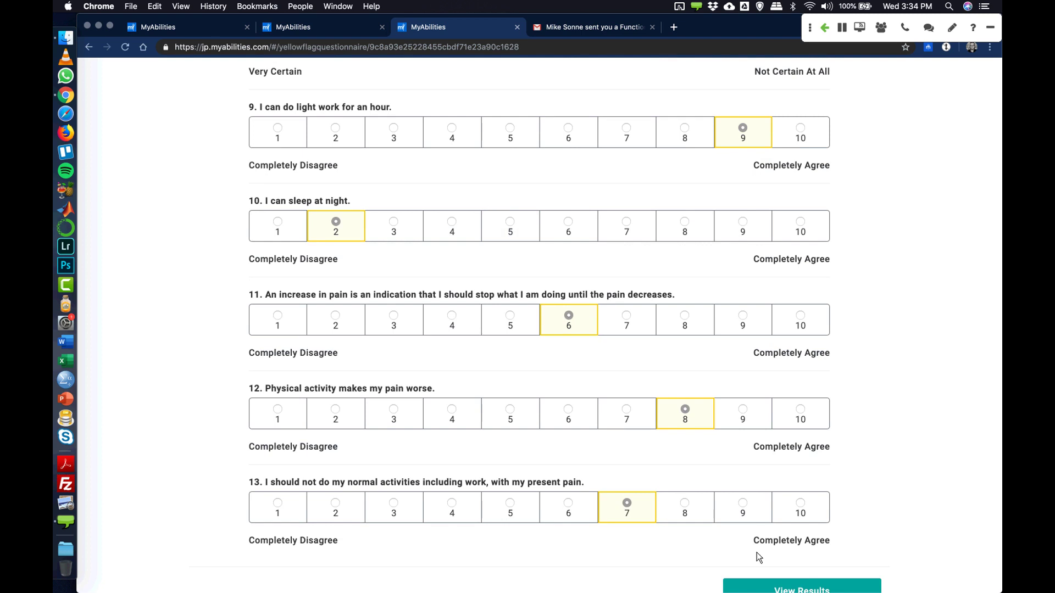
scroll(757, 552, "down", 1)
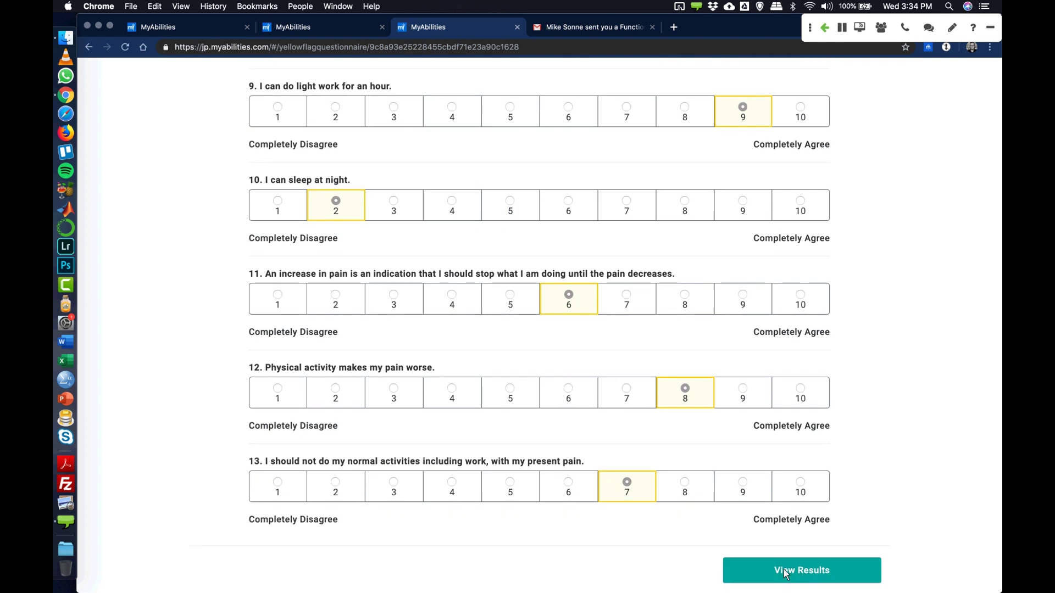
left_click(784, 572)
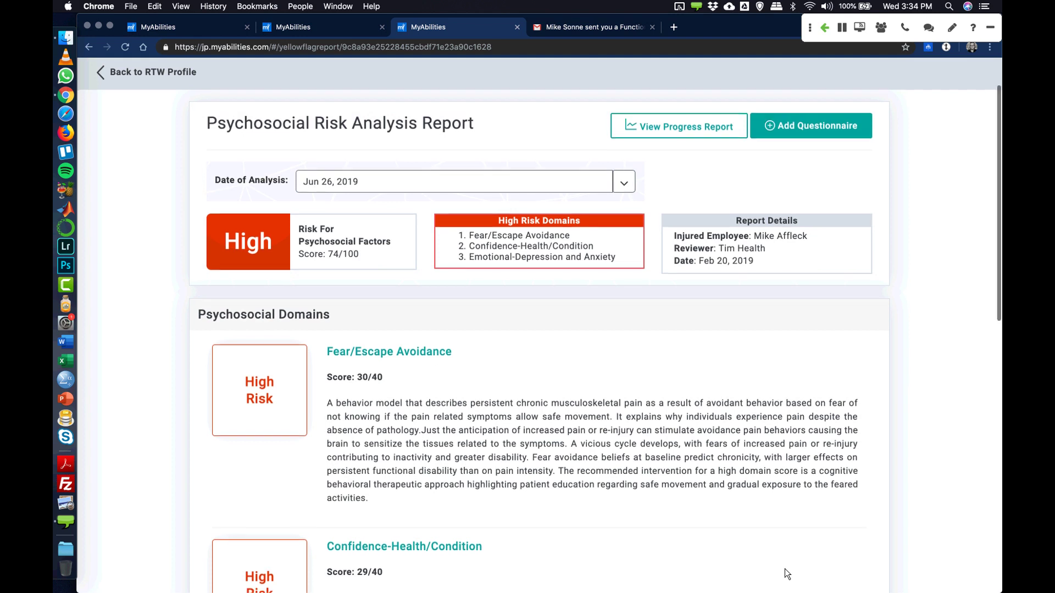
Scroll through the High-risk 74/100 psychosocial report, then return to the RTW profile
scroll(785, 569, "down", 1)
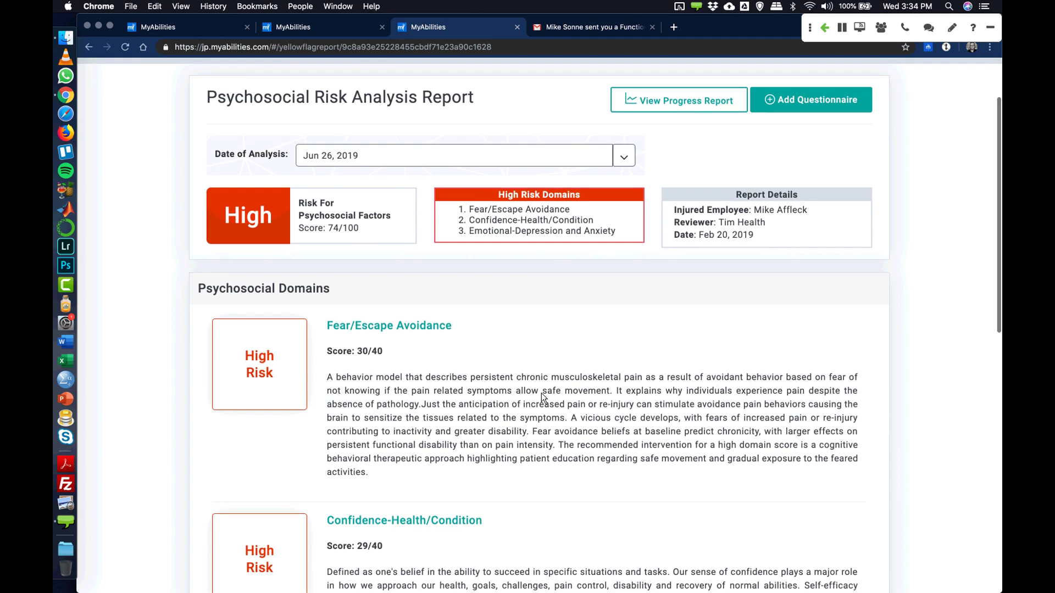
scroll(542, 394, "down", 4)
scroll(542, 393, "down", 3)
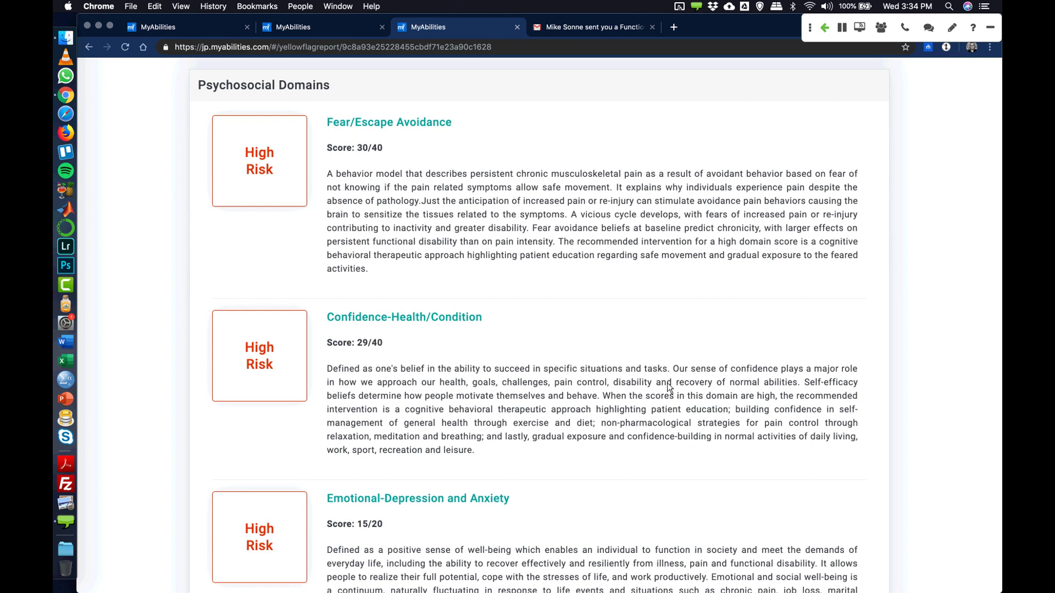
scroll(679, 376, "down", 4)
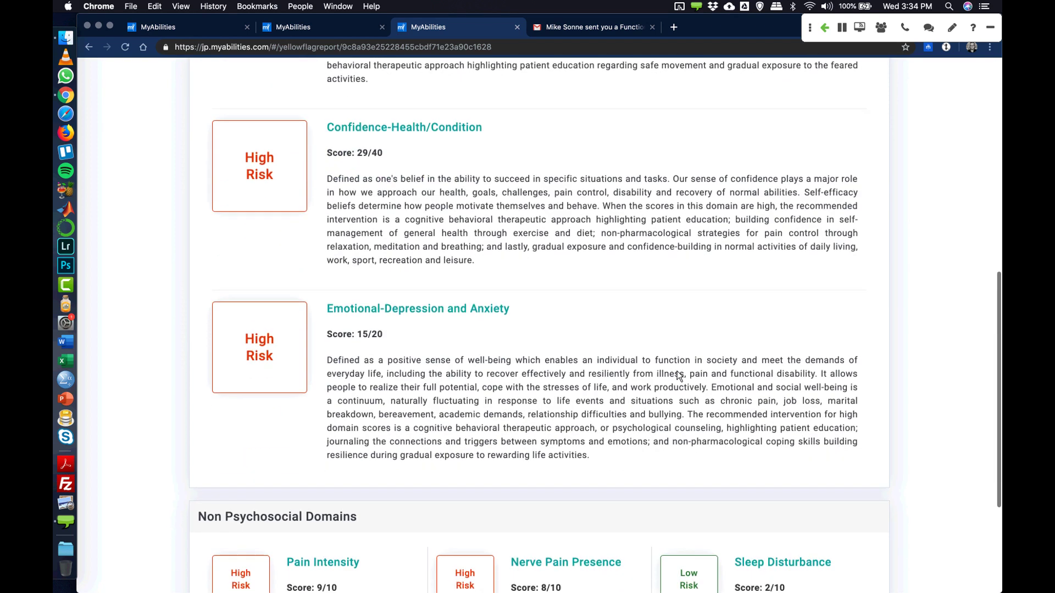
scroll(678, 373, "down", 4)
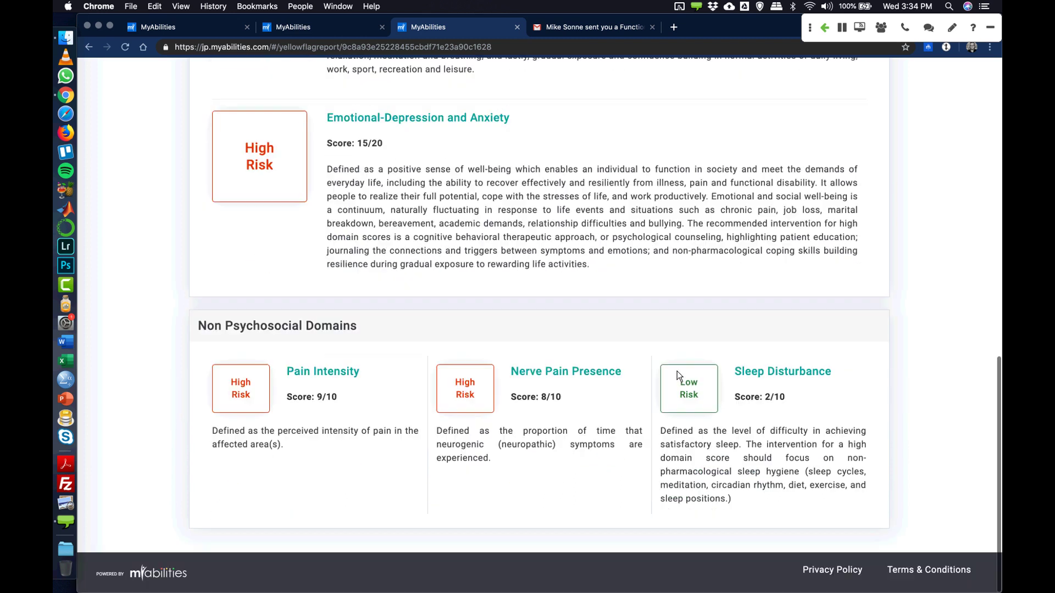
scroll(677, 373, "up", 12)
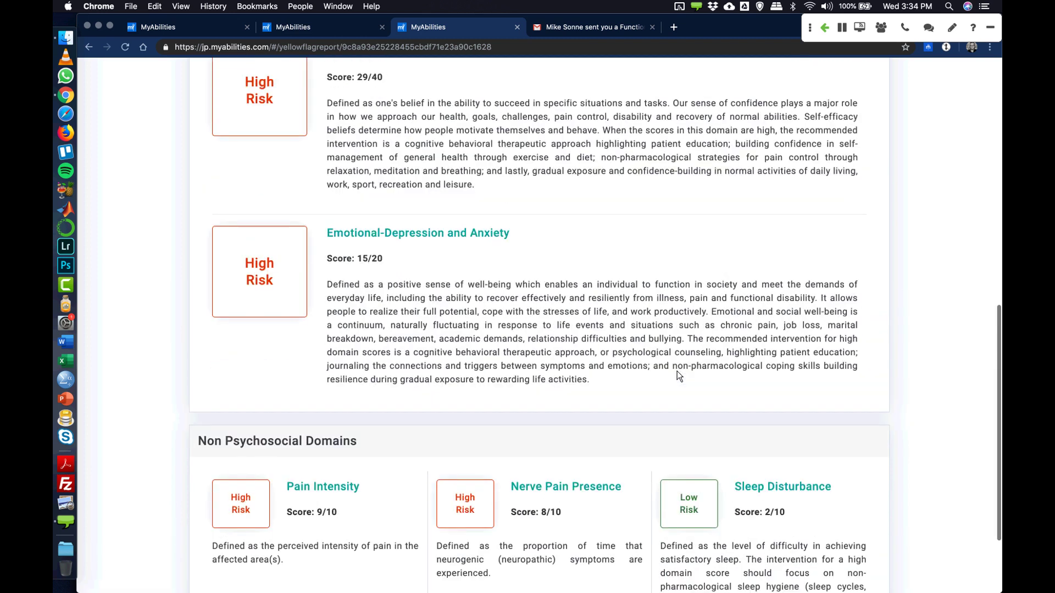
scroll(677, 371, "up", 2)
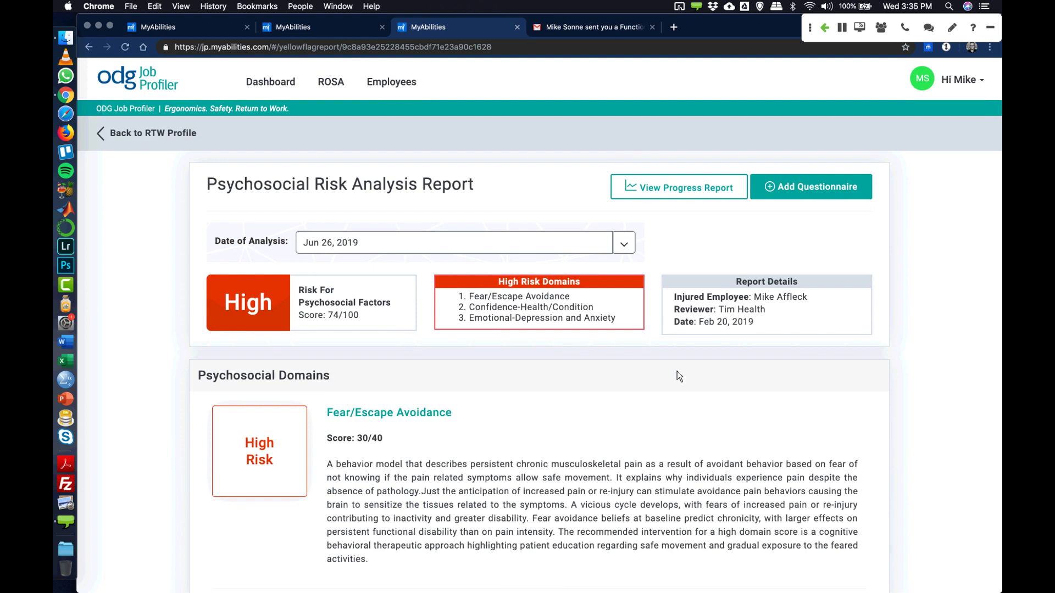
left_click(150, 134)
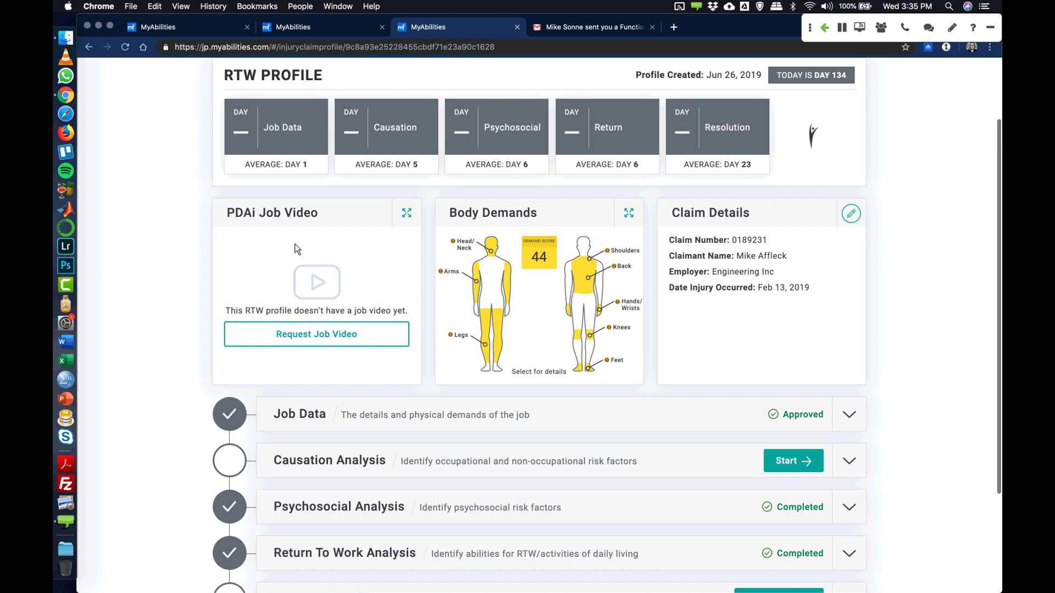
Start the Causation Analysis from the RTW profile and reload its page
scroll(294, 247, "down", 3)
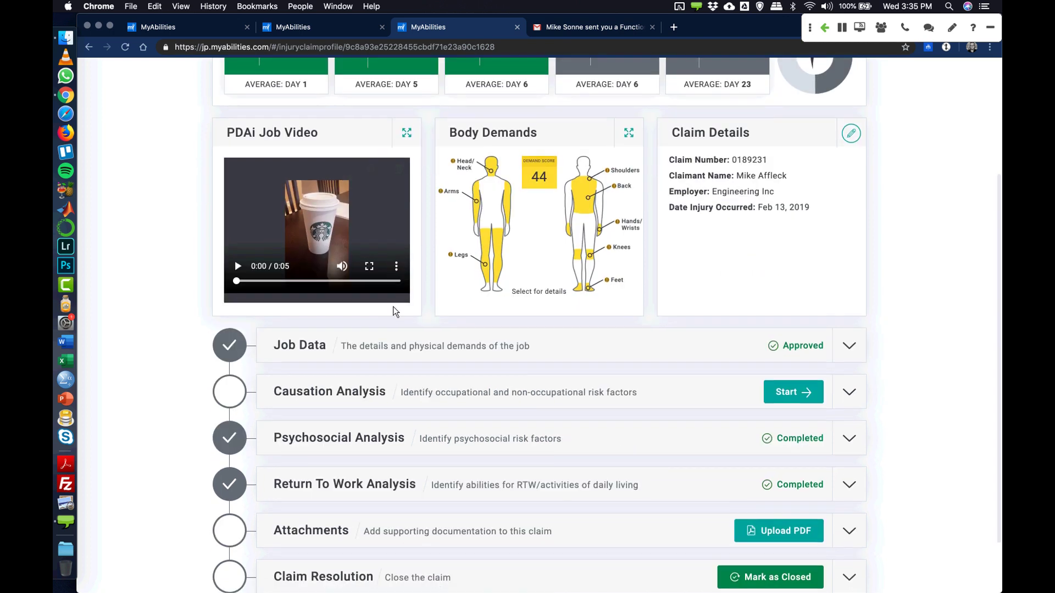
scroll(476, 345, "down", 2)
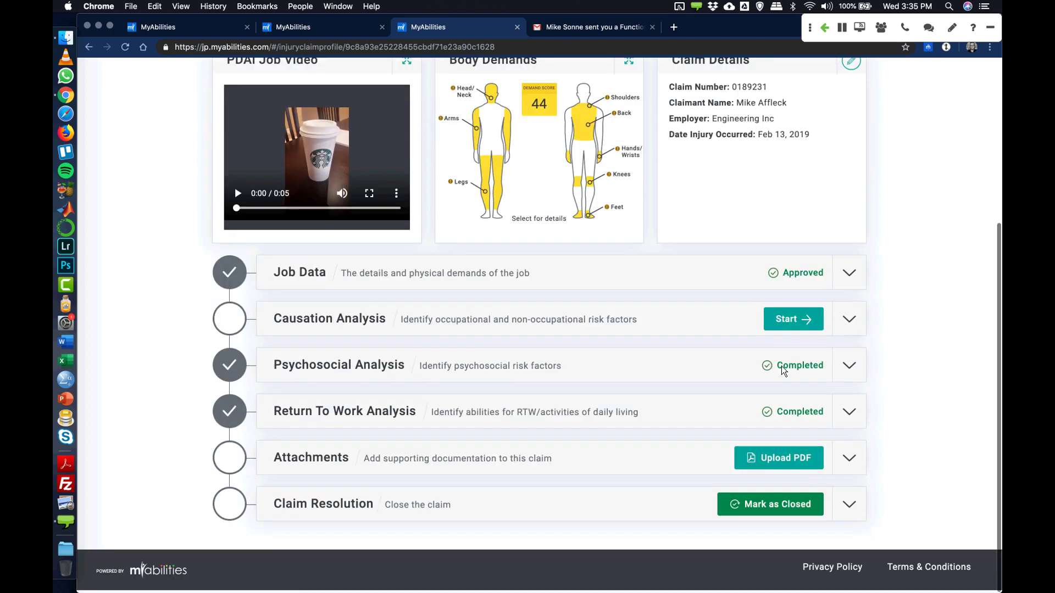
left_click(812, 329)
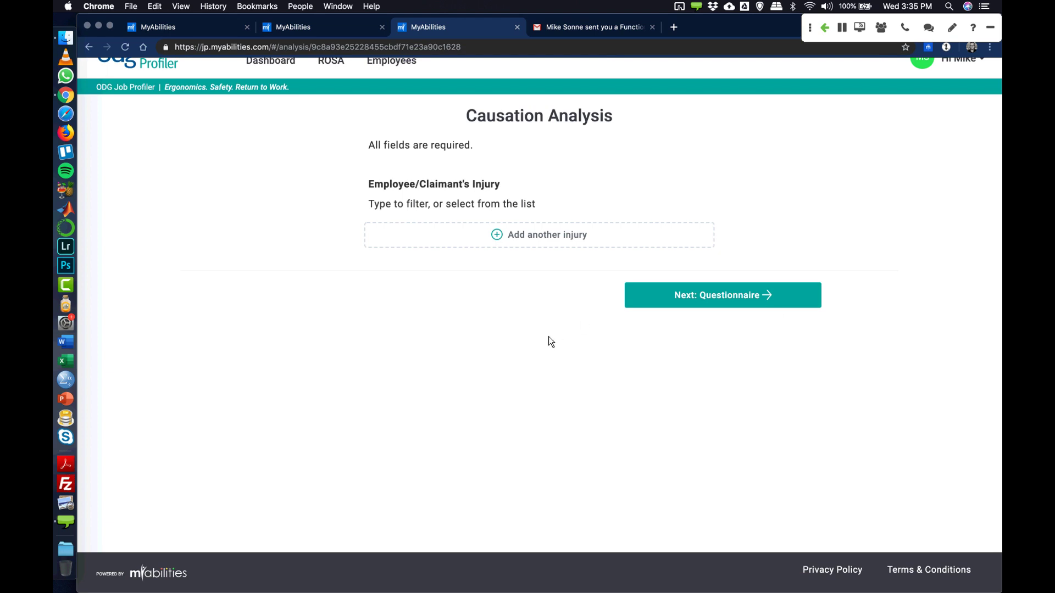
left_click(127, 50)
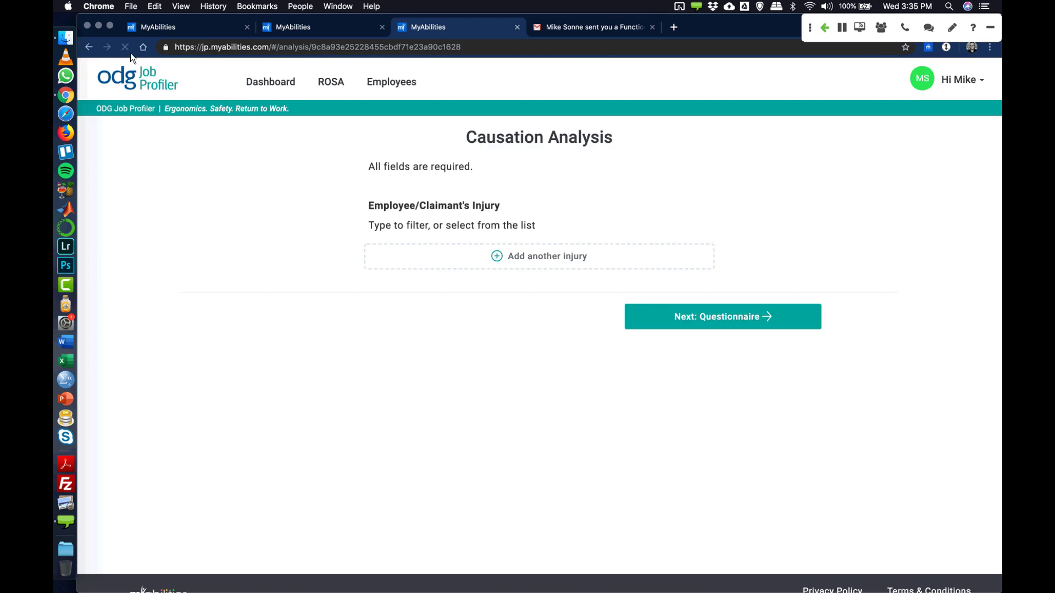
Enter Upper Limb - Dupuytren's Disease/Contracture as the injury and continue to the questionnaire
left_click(518, 265)
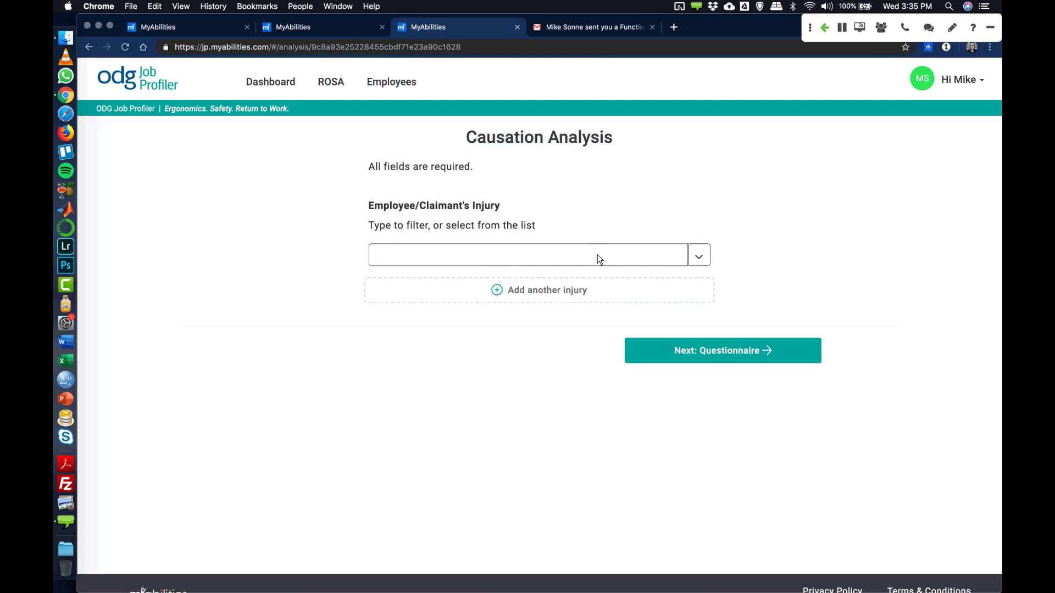
left_click(698, 257)
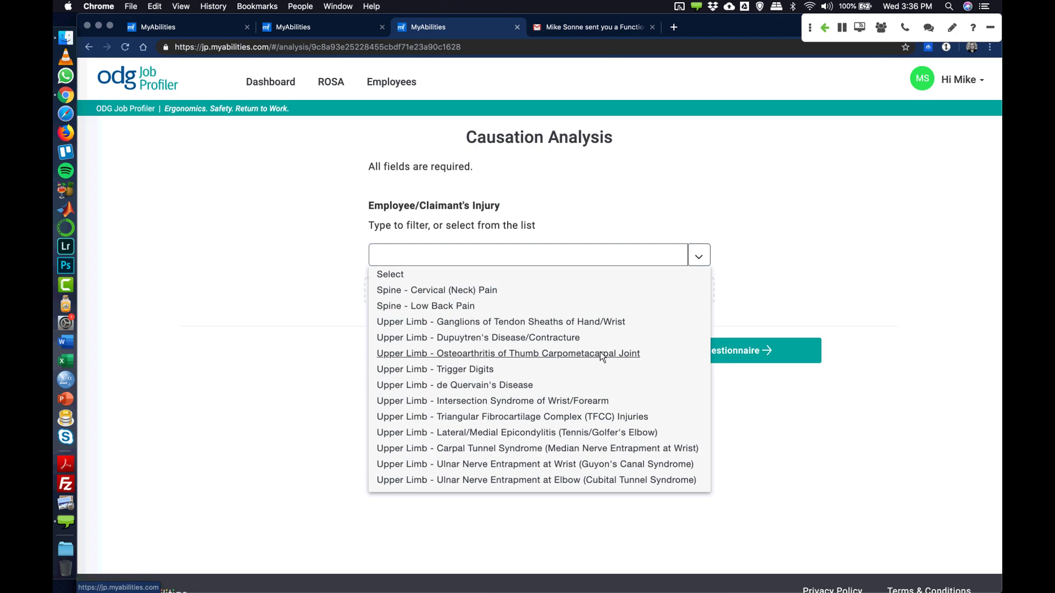
left_click(566, 339)
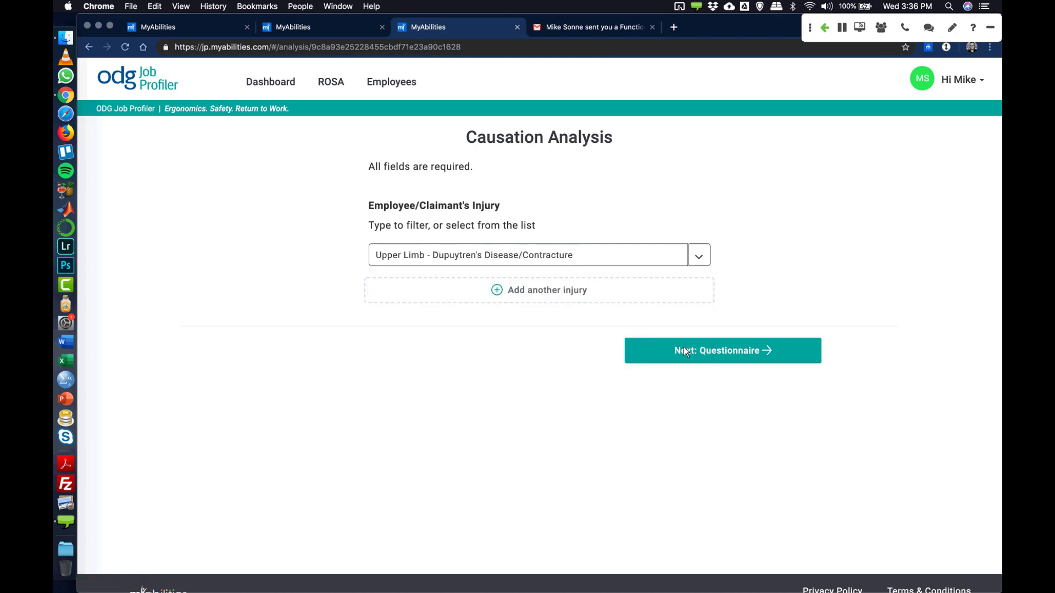
left_click(683, 349)
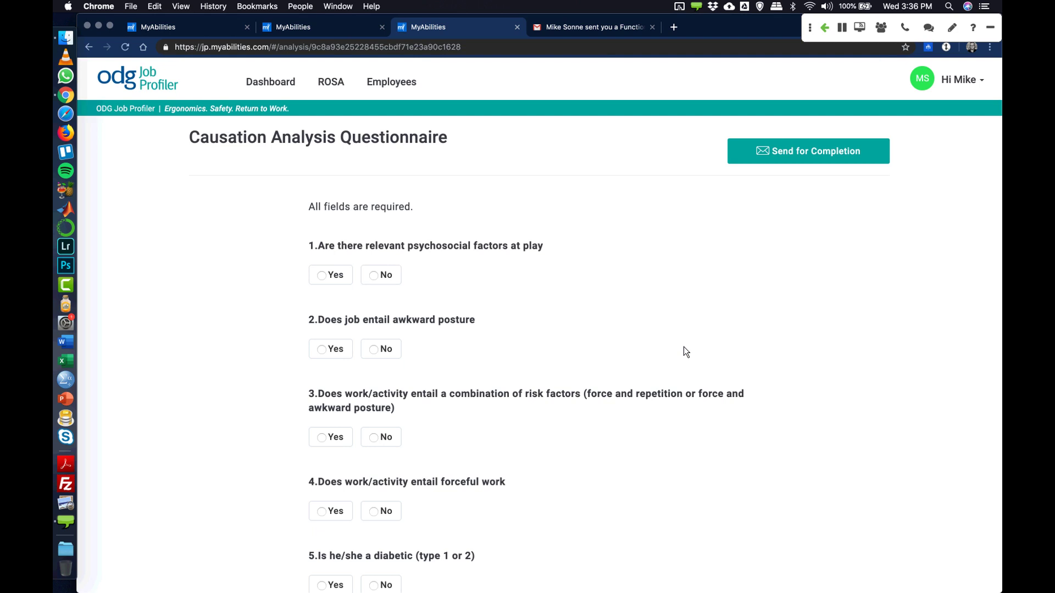
Mute the sound, then answer Yes to psychosocial factors, awkward posture, combined risks, forceful work, diabetes, epilepsy and age 50+
key("XF86AudioMute")
left_click(328, 278)
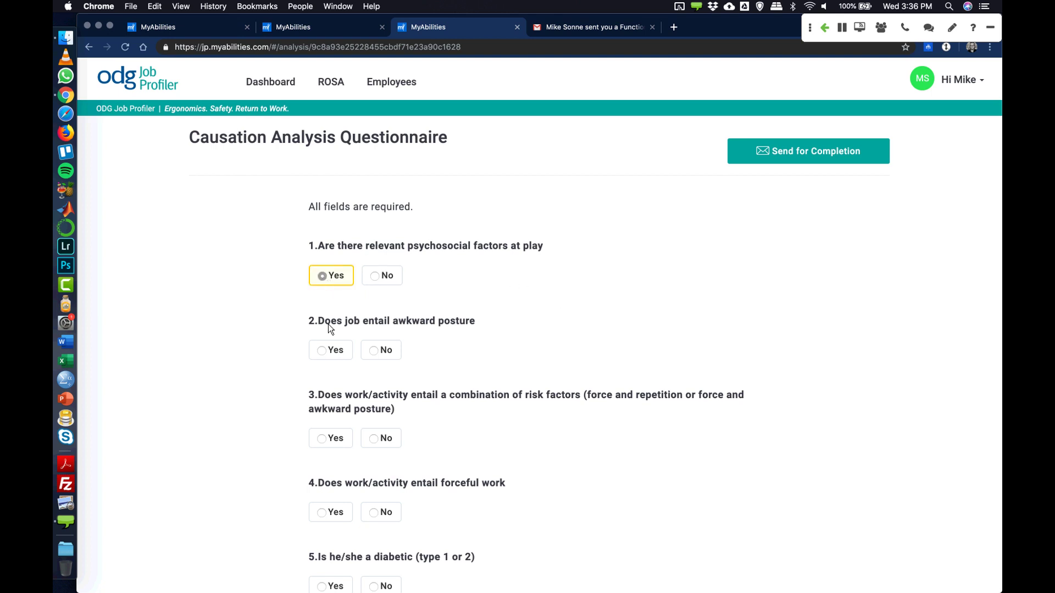
left_click(329, 352)
scroll(327, 381, "down", 1)
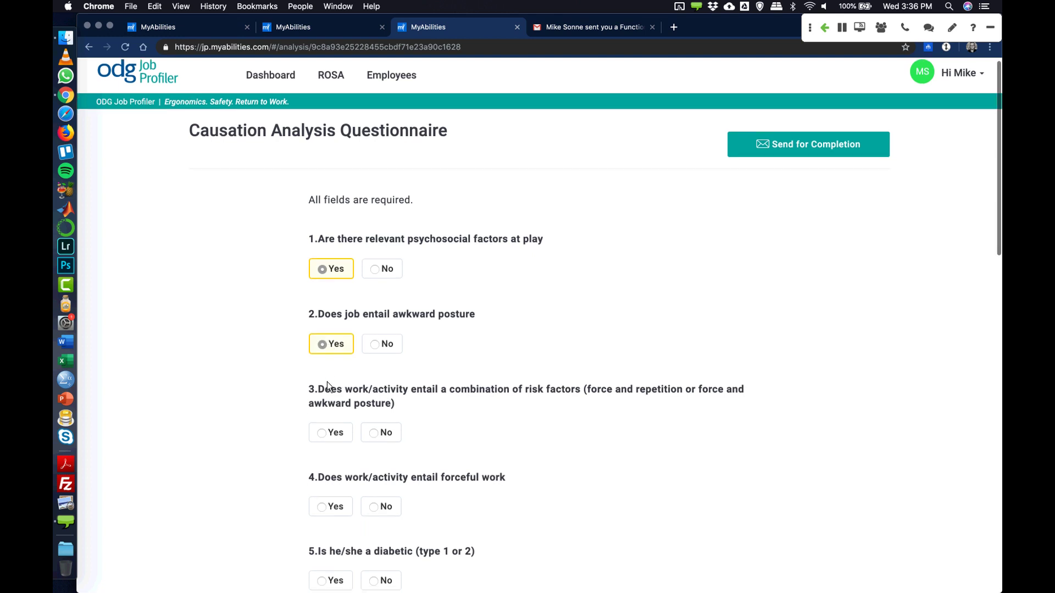
left_click(331, 404)
scroll(334, 467, "down", 1)
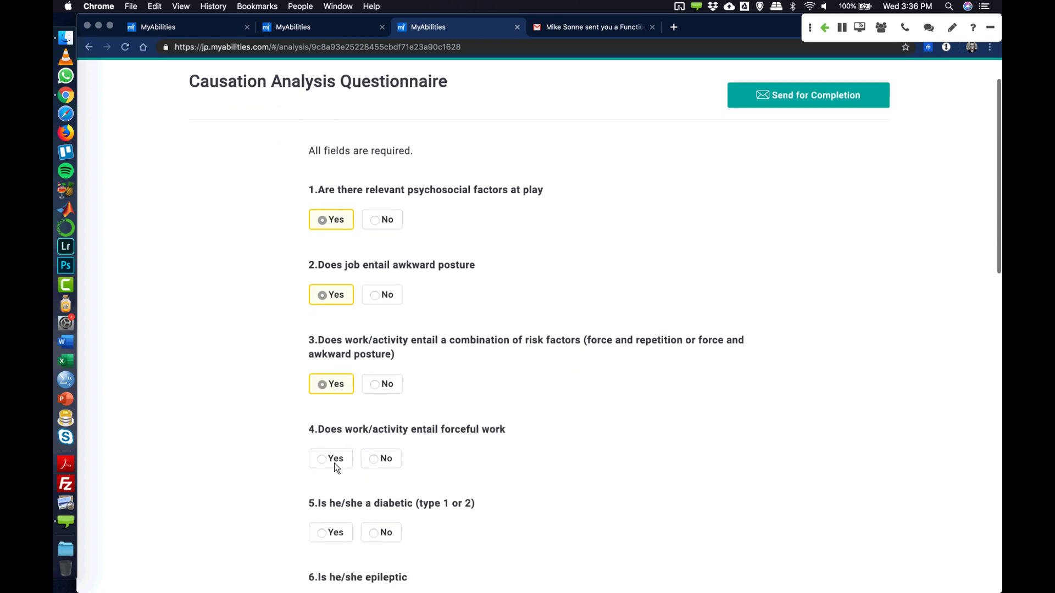
left_click(335, 466)
scroll(334, 467, "down", 5)
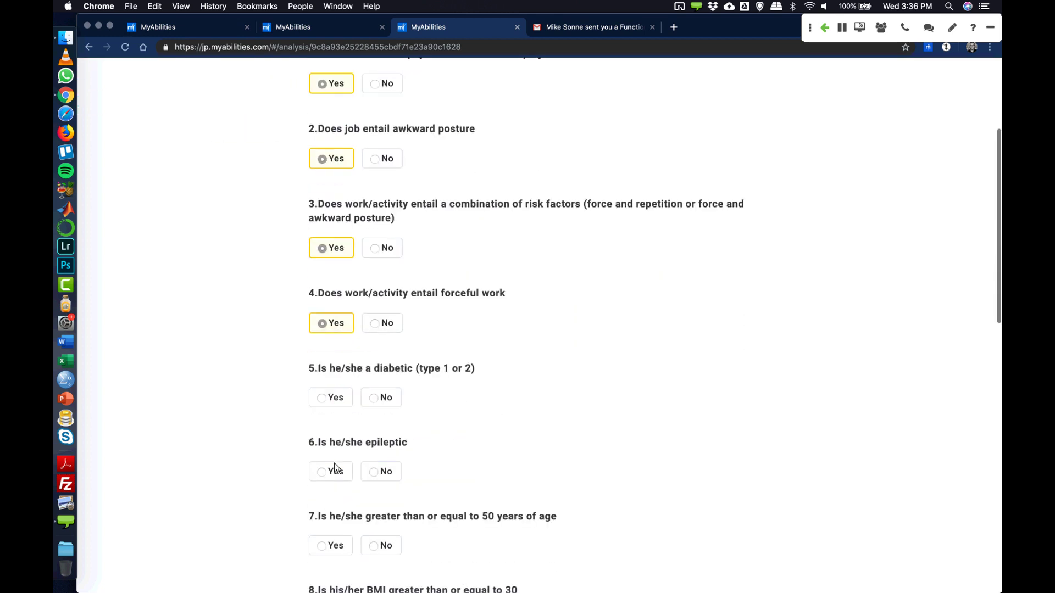
left_click(337, 383)
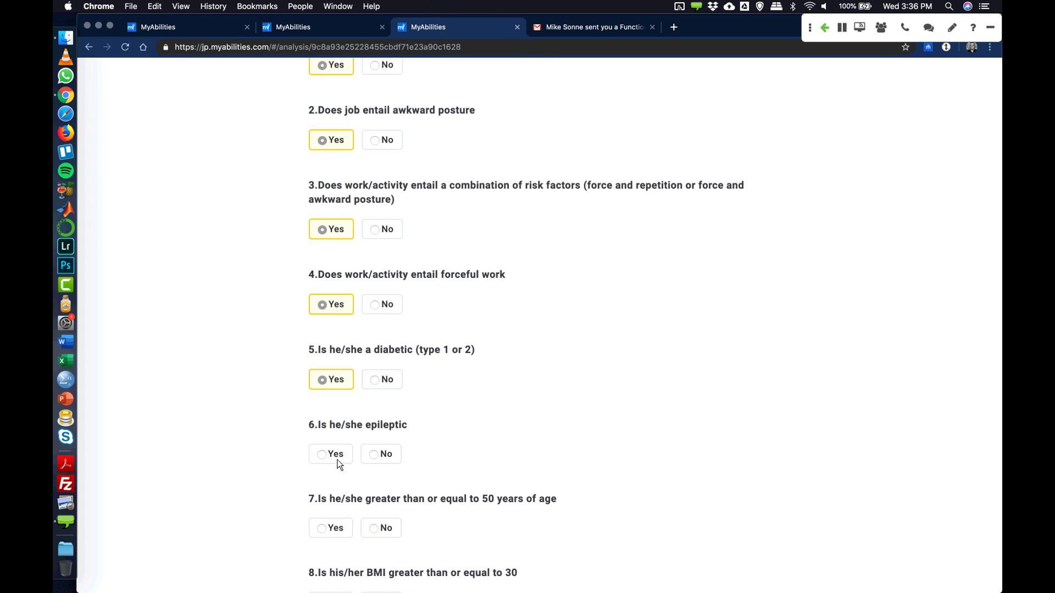
left_click(337, 464)
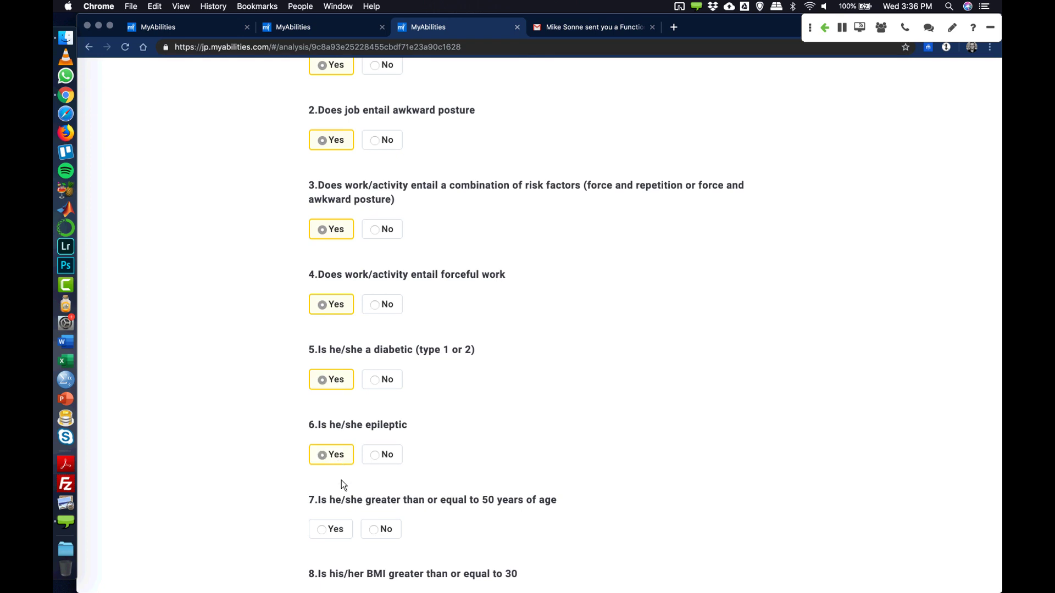
left_click(341, 524)
scroll(341, 525, "down", 6)
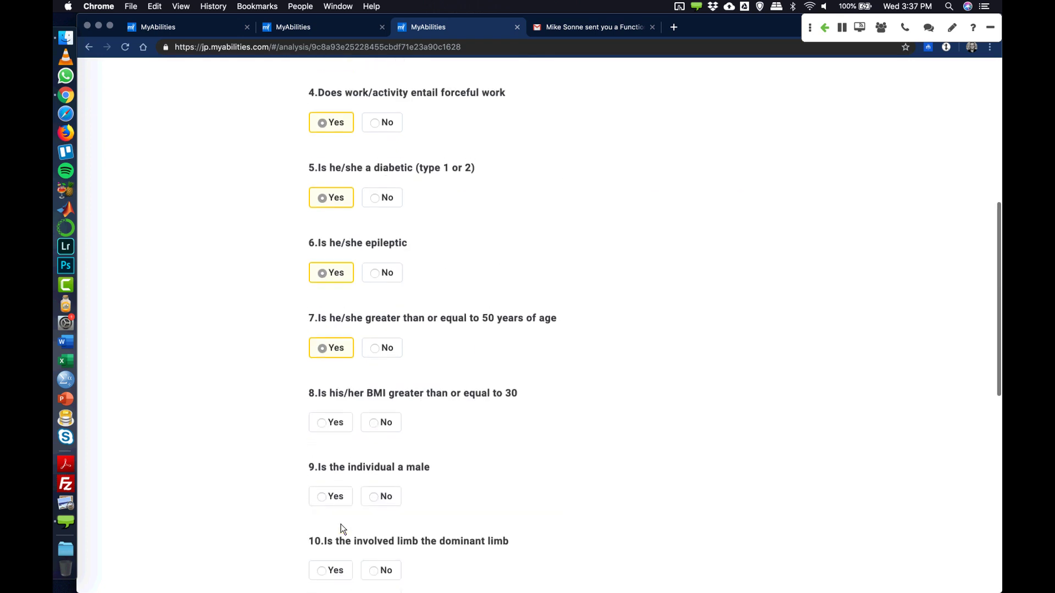
Answer No to BMI 30+, male, family history and cold exposure; Yes to dominant limb and repetitive work
left_click(382, 424)
left_click(384, 498)
scroll(385, 503, "down", 3)
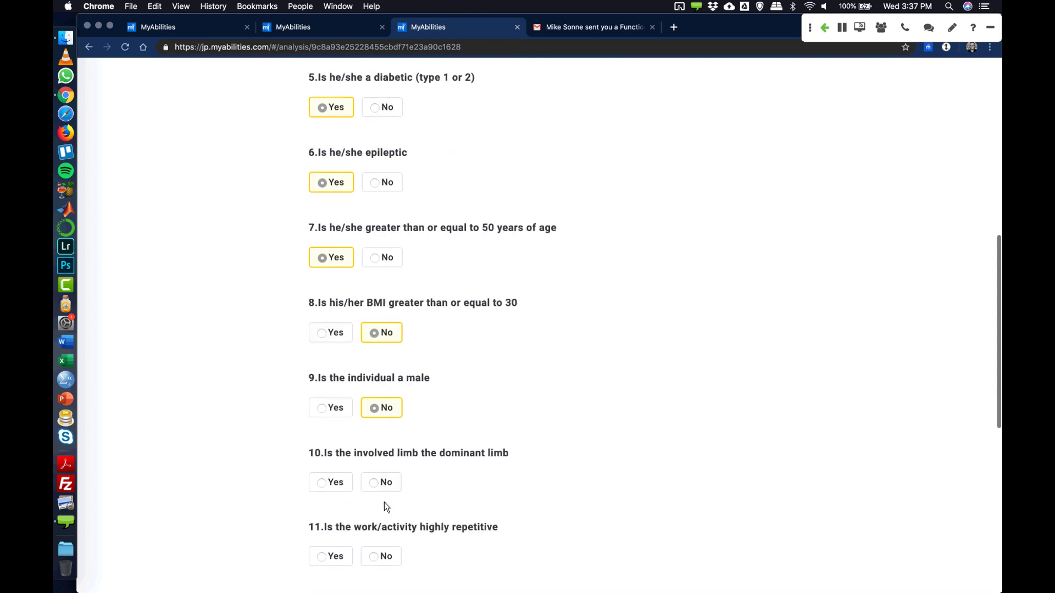
scroll(384, 502, "down", 1)
left_click(341, 455)
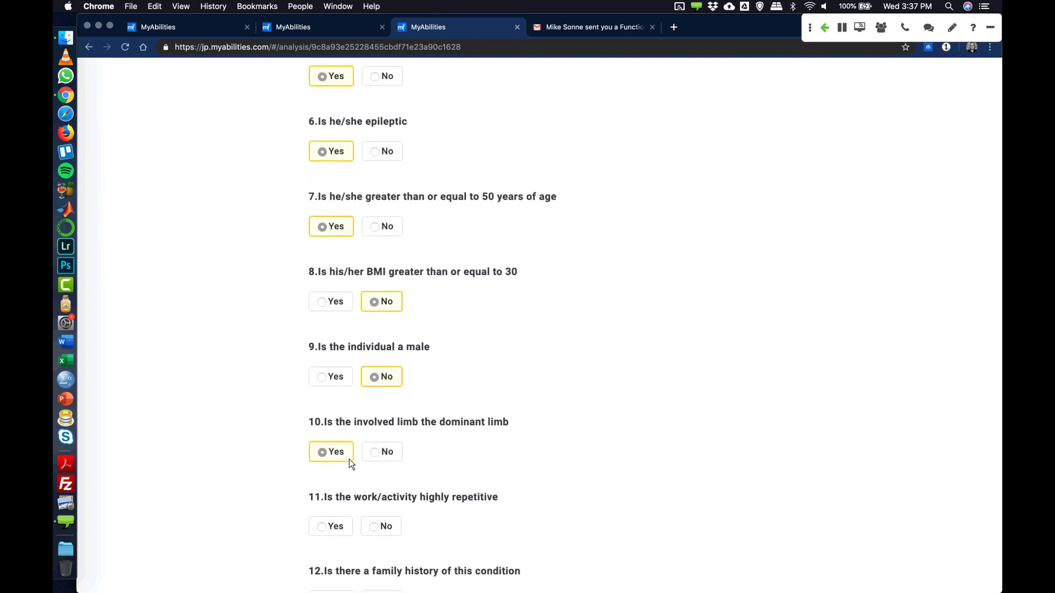
left_click(337, 526)
scroll(337, 525, "down", 3)
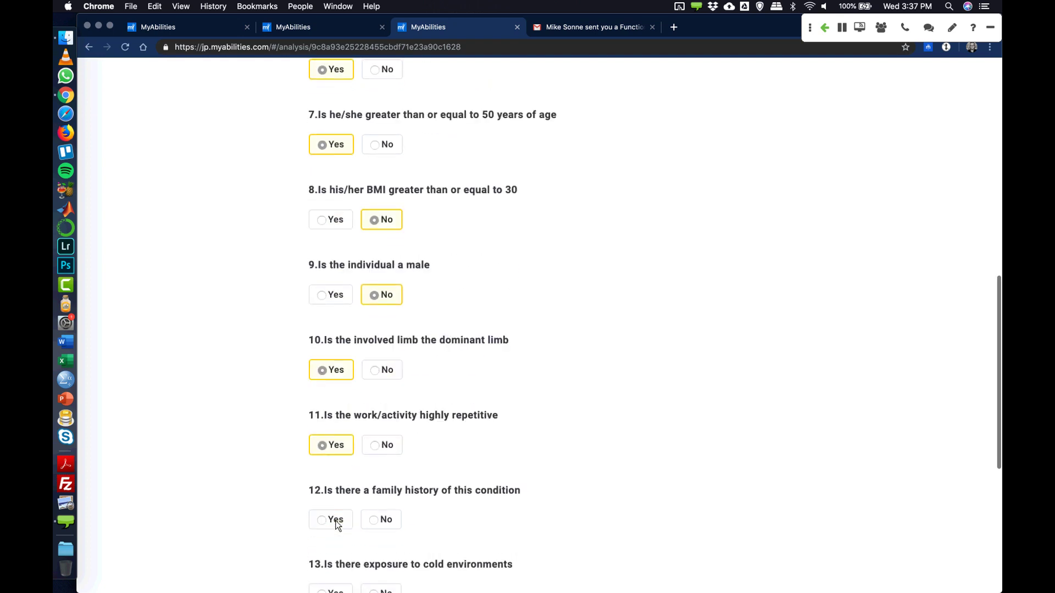
scroll(338, 519, "down", 2)
left_click(378, 473)
scroll(378, 477, "down", 3)
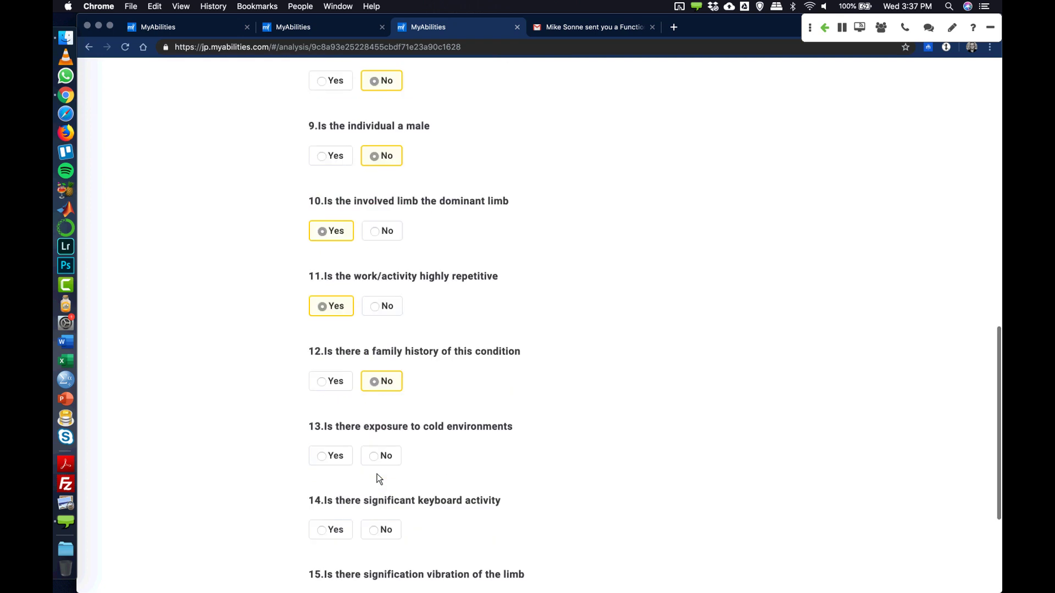
scroll(379, 480, "down", 1)
left_click(379, 434)
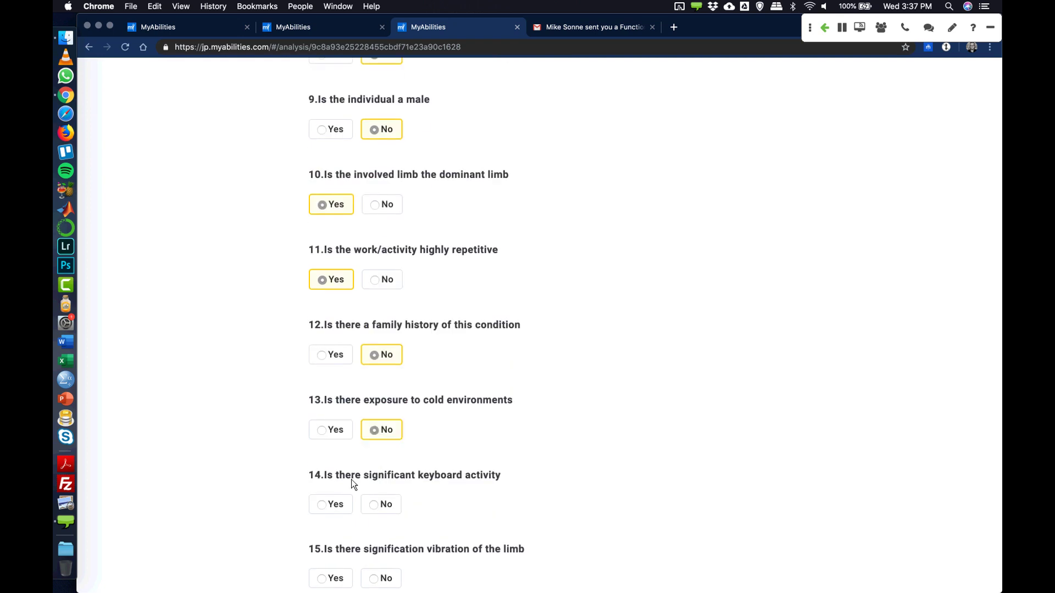
Answer Yes to significant keyboard activity and limb vibration, then view the causation results
left_click(329, 506)
scroll(328, 507, "down", 5)
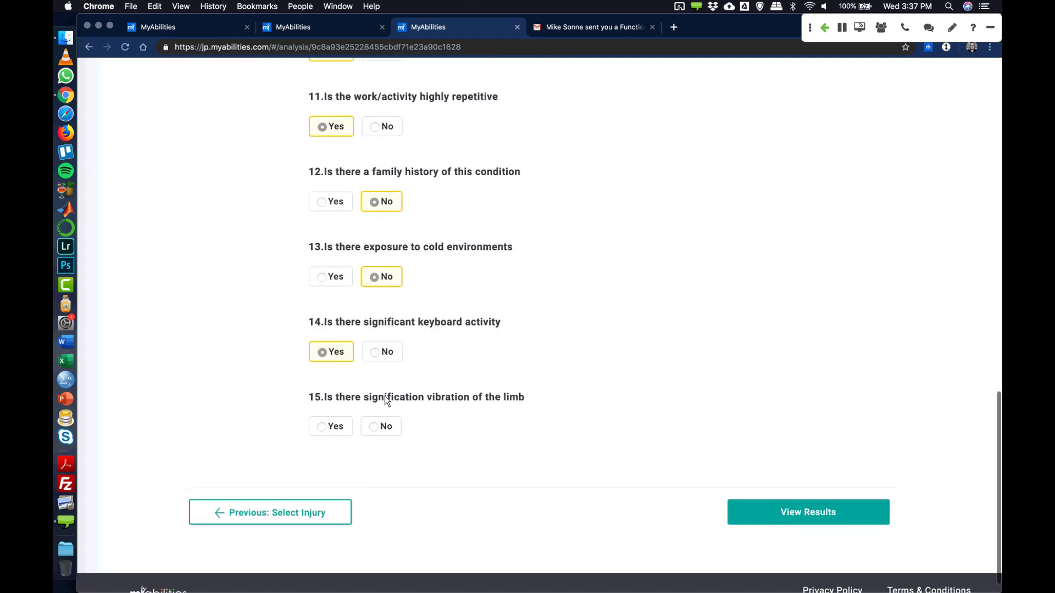
left_click(333, 426)
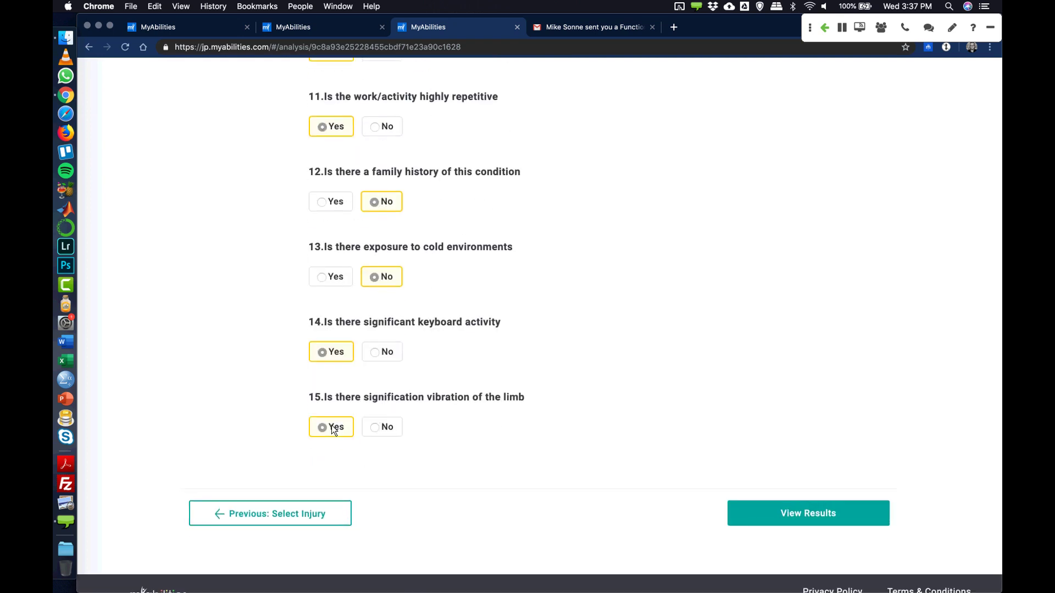
left_click(826, 519)
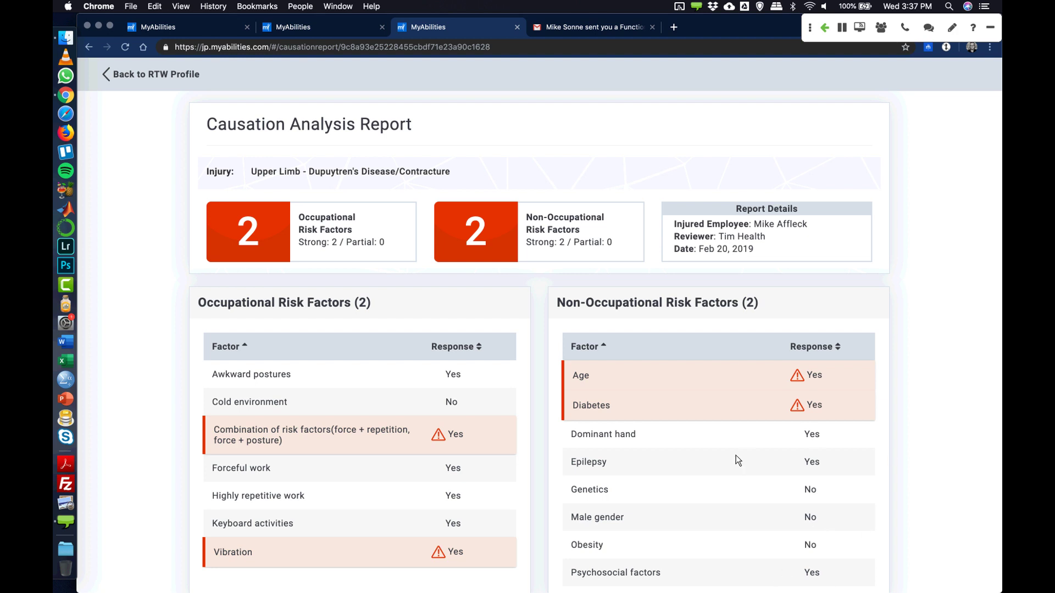
Scroll through the Dupuytren's Disease Causation Analysis Report and back to the top
scroll(737, 456, "down", 5)
scroll(738, 459, "up", 6)
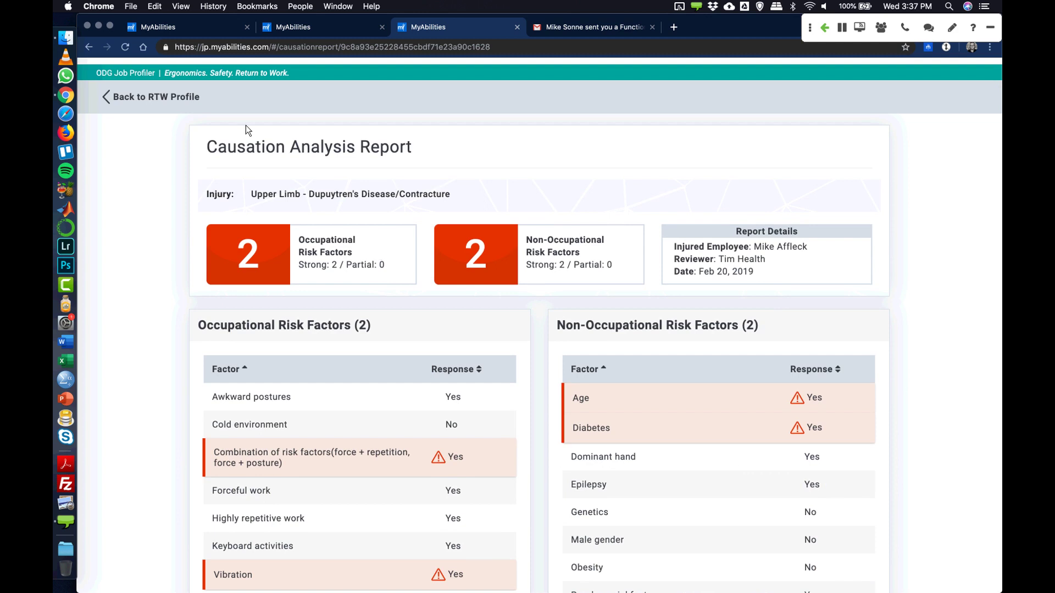
Return to the RTW profile and expand the Job Data summary
left_click(167, 96)
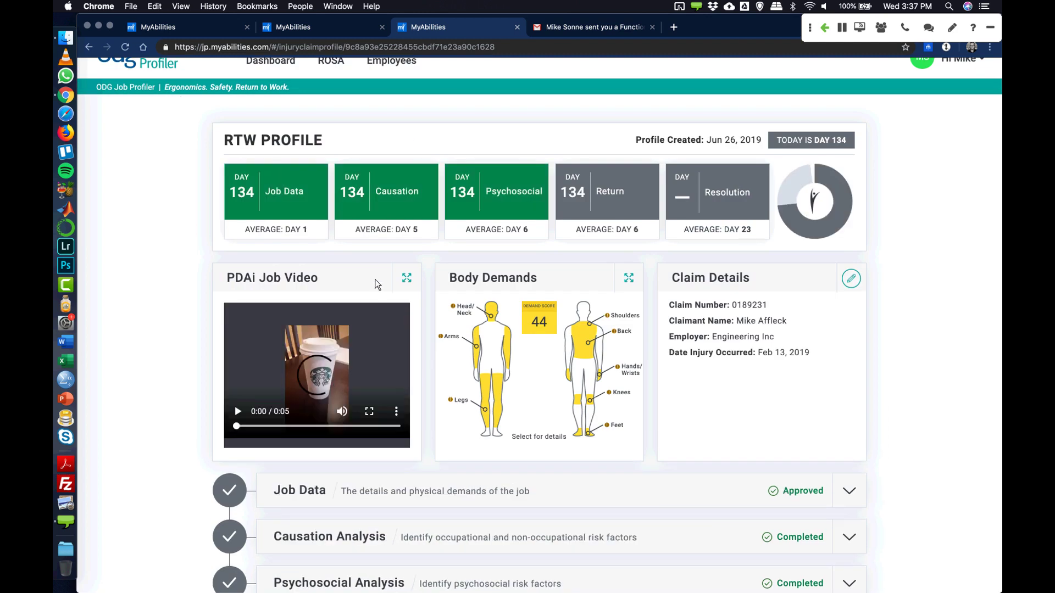
scroll(451, 408, "down", 1)
scroll(452, 407, "down", 5)
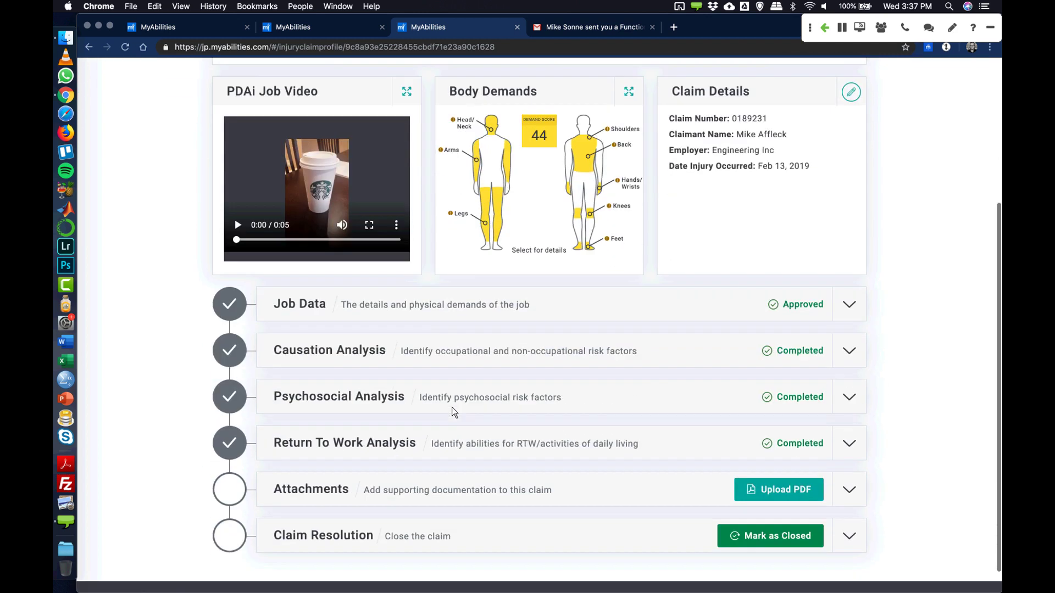
left_click(856, 289)
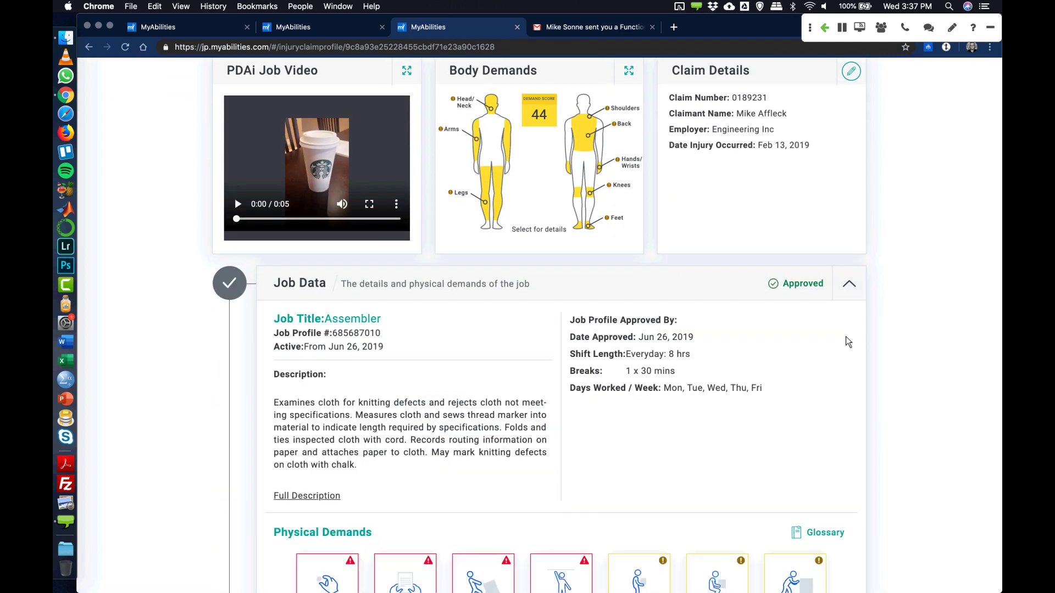
scroll(846, 336, "down", 3)
scroll(846, 336, "down", 6)
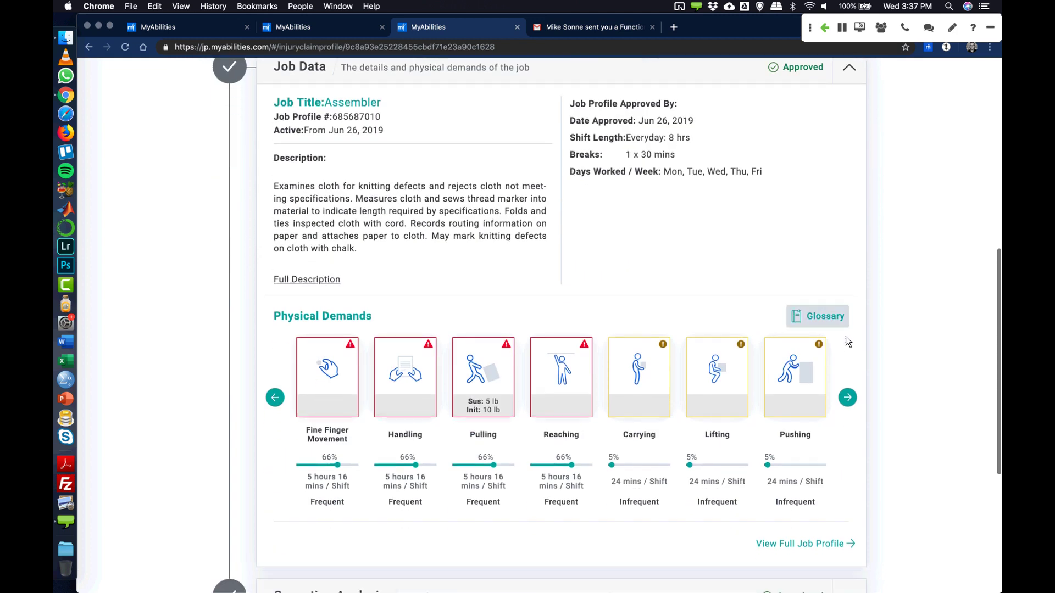
Expand the Causation, Psychosocial and Return To Work summaries, then return to the presentation slide
left_click(847, 505)
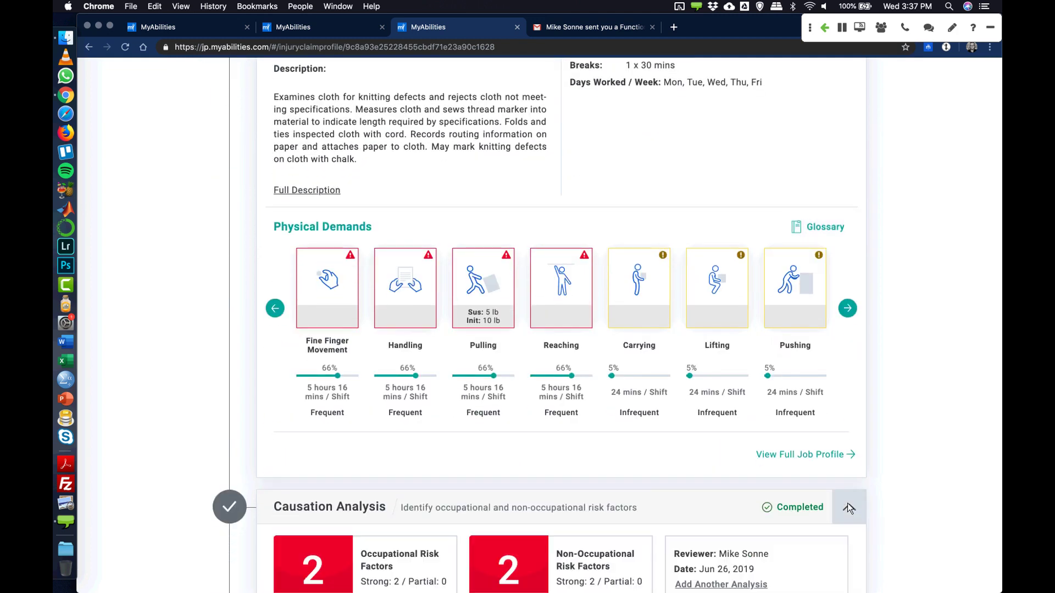
scroll(847, 504, "down", 6)
scroll(849, 506, "down", 2)
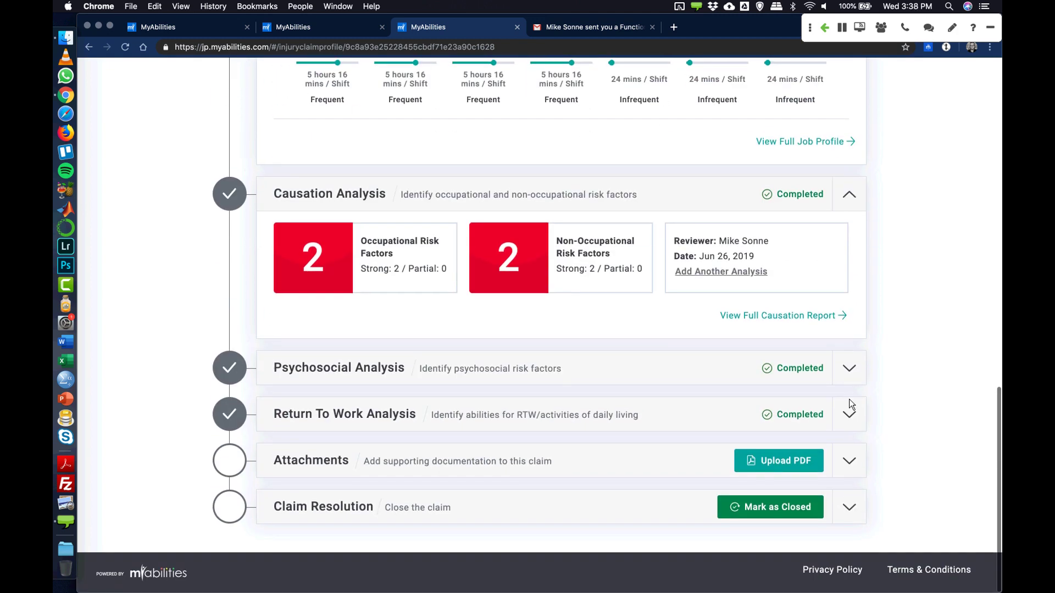
left_click(852, 371)
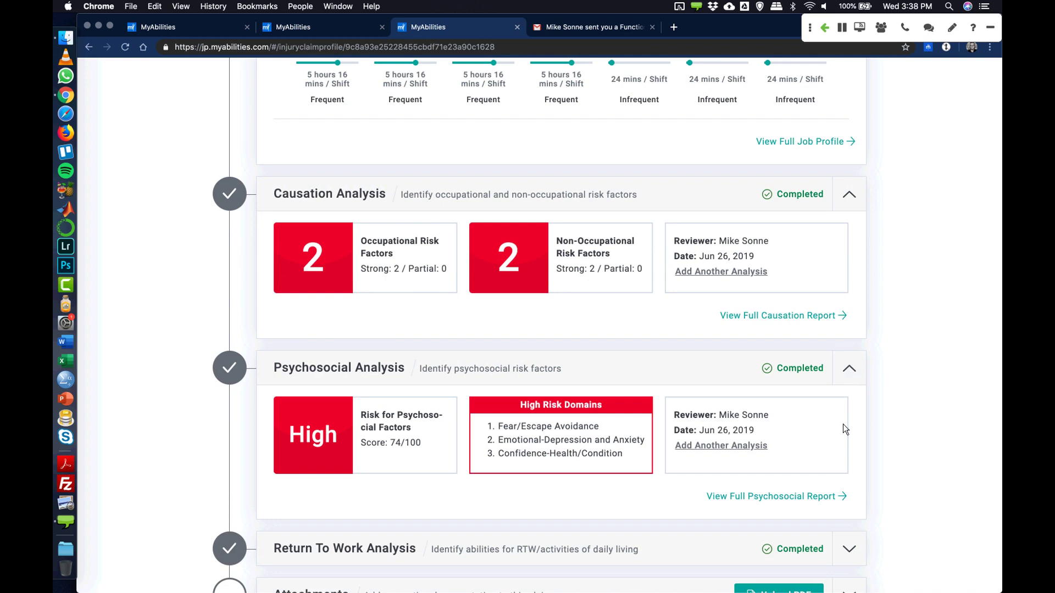
scroll(843, 424, "down", 3)
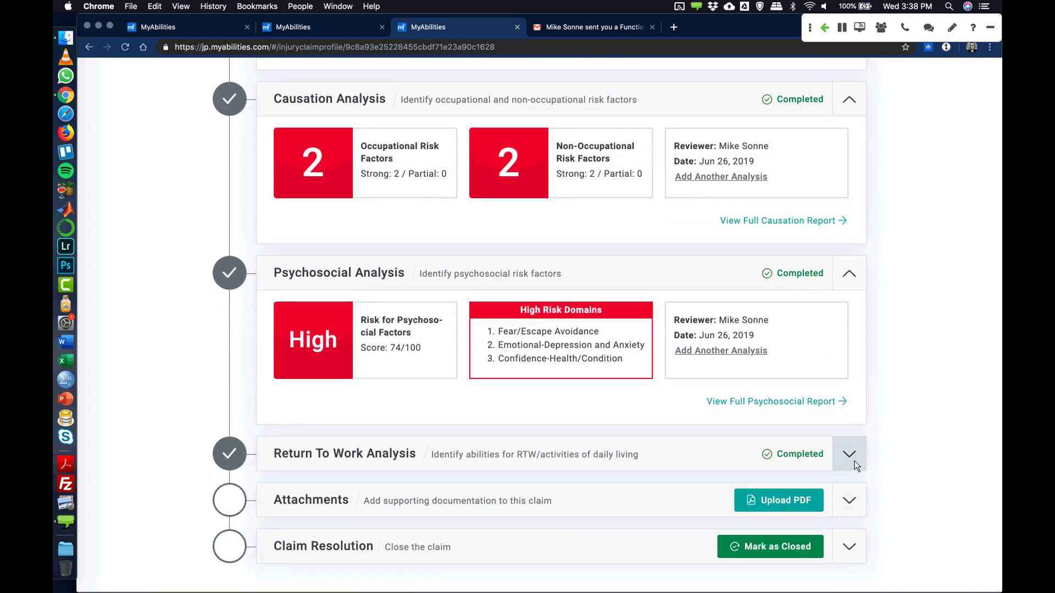
left_click(855, 462)
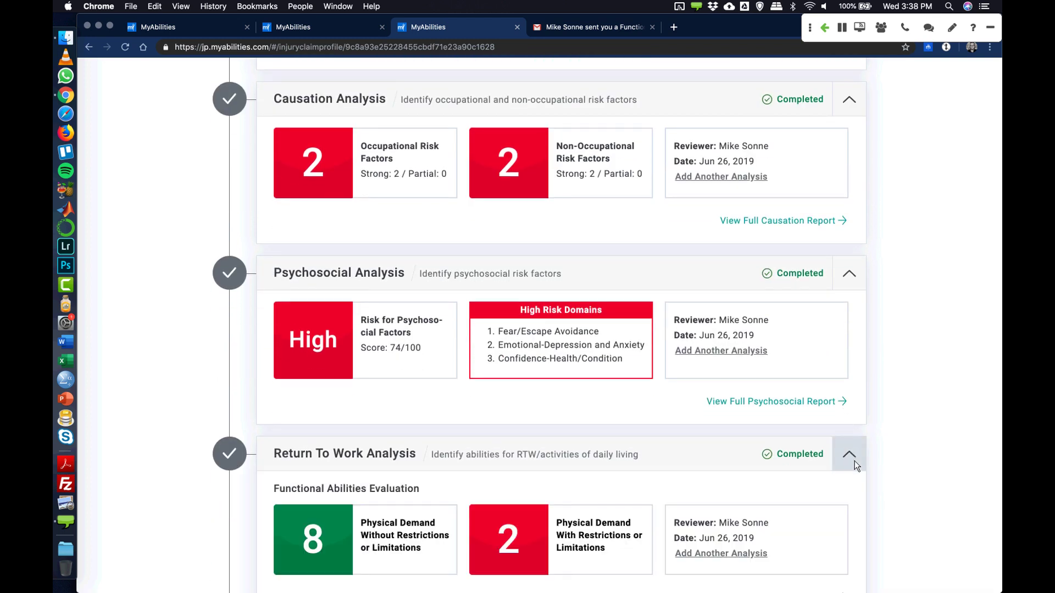
scroll(855, 460, "down", 4)
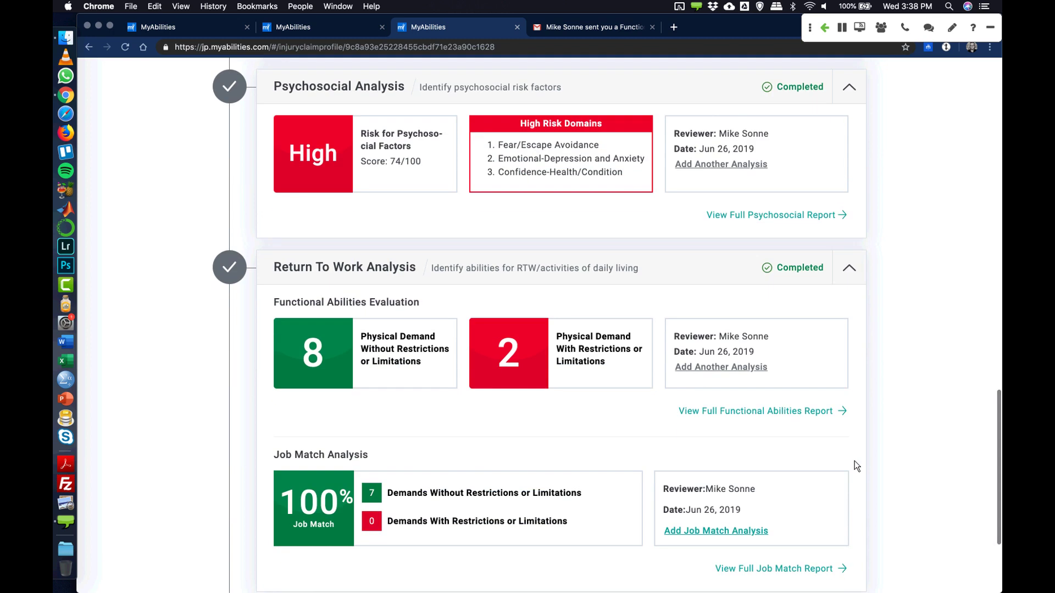
scroll(855, 460, "down", 3)
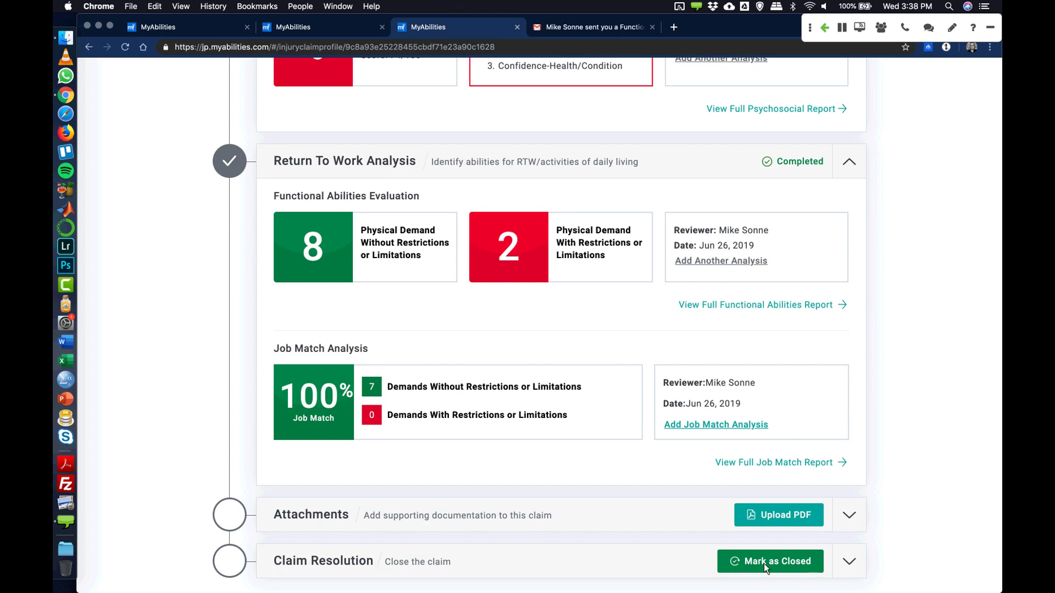
left_click(824, 27)
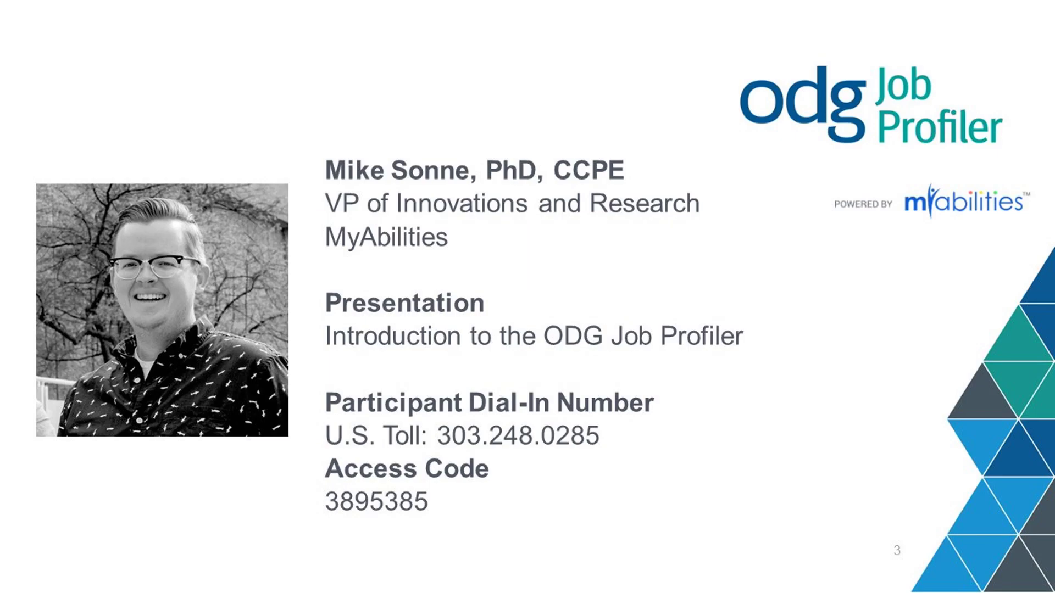